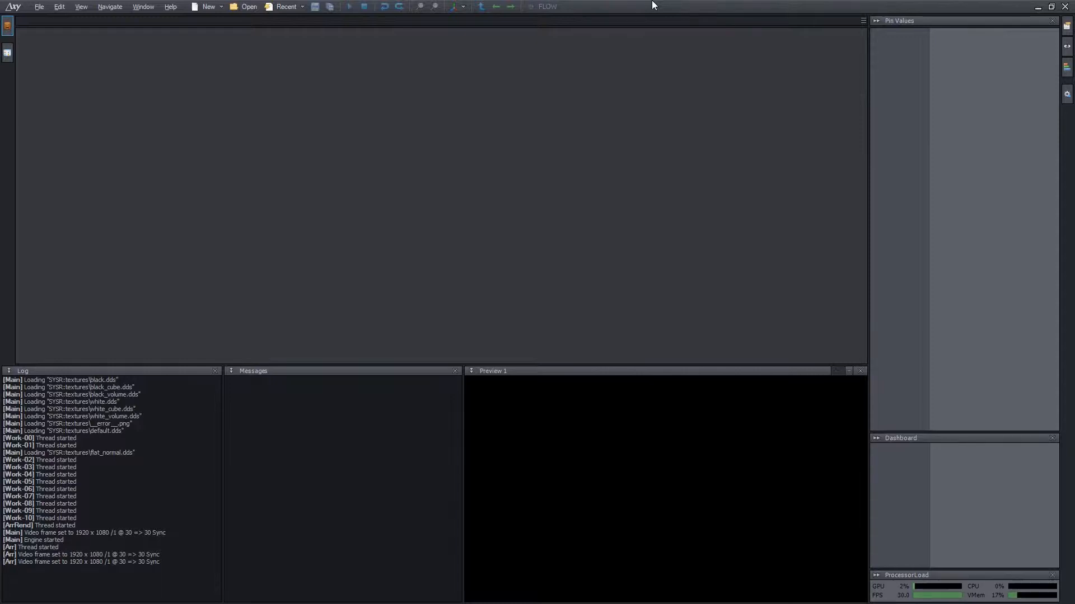
# Open the compound News Room - VirtualCam_3-Cam.xcomp from the News Room folder of the Studio project
pyautogui.click(8, 27)
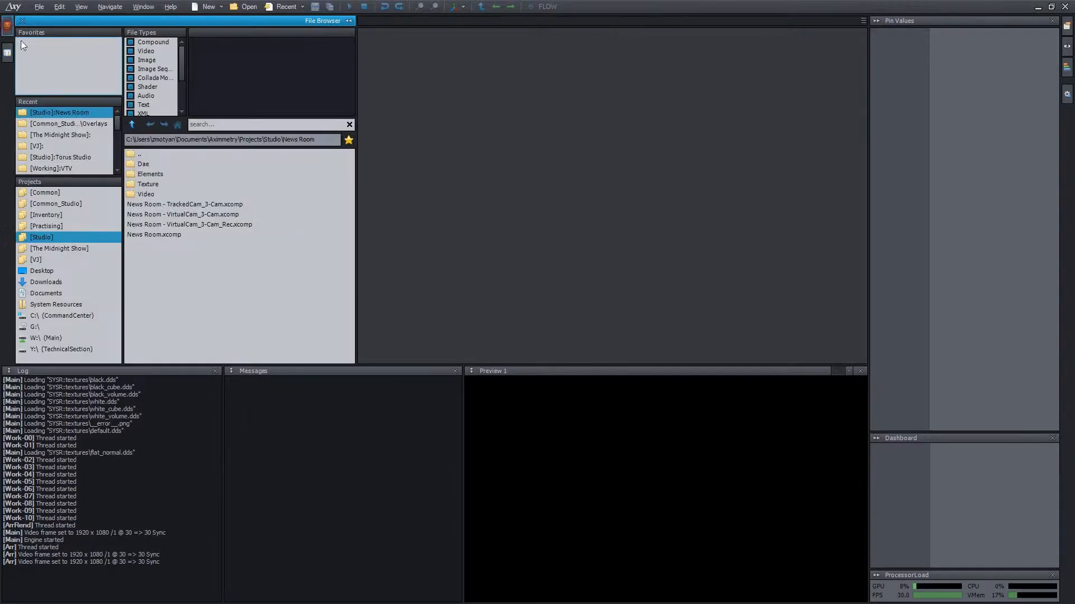
pyautogui.doubleClick(211, 214)
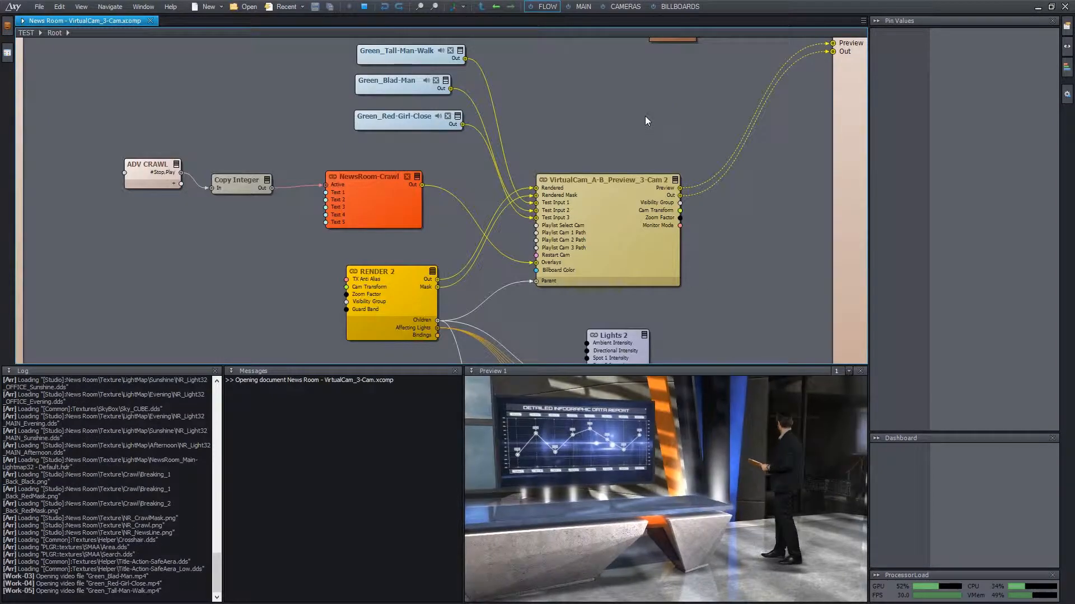
# Look through the Cameras, Billboards and Main control boards and select the VirtualCam_A-B_Preview_3-Cam 2 node in the flow
pyautogui.click(625, 9)
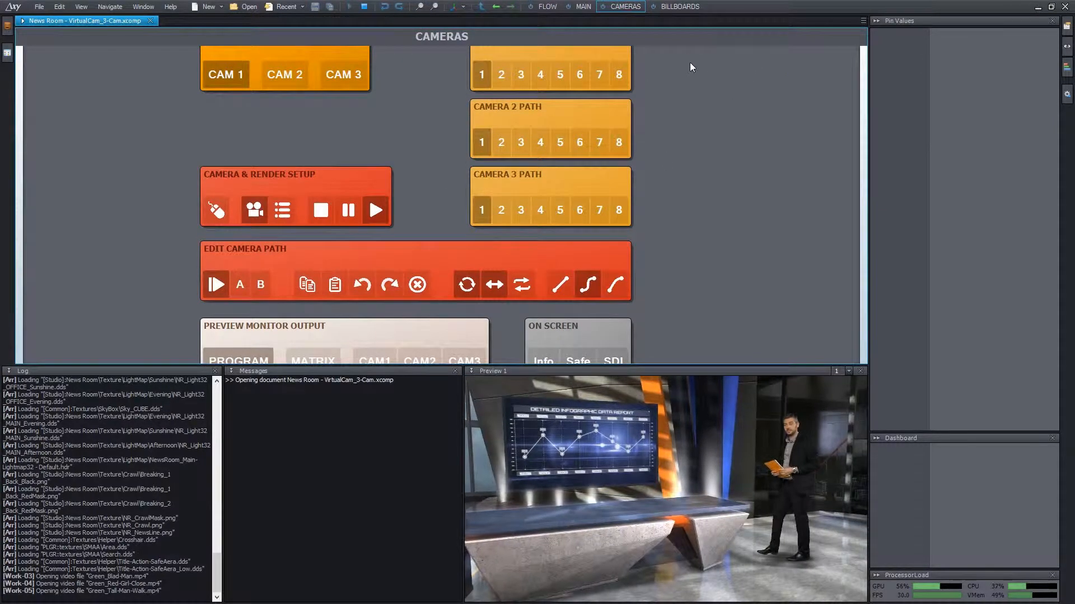
pyautogui.click(680, 8)
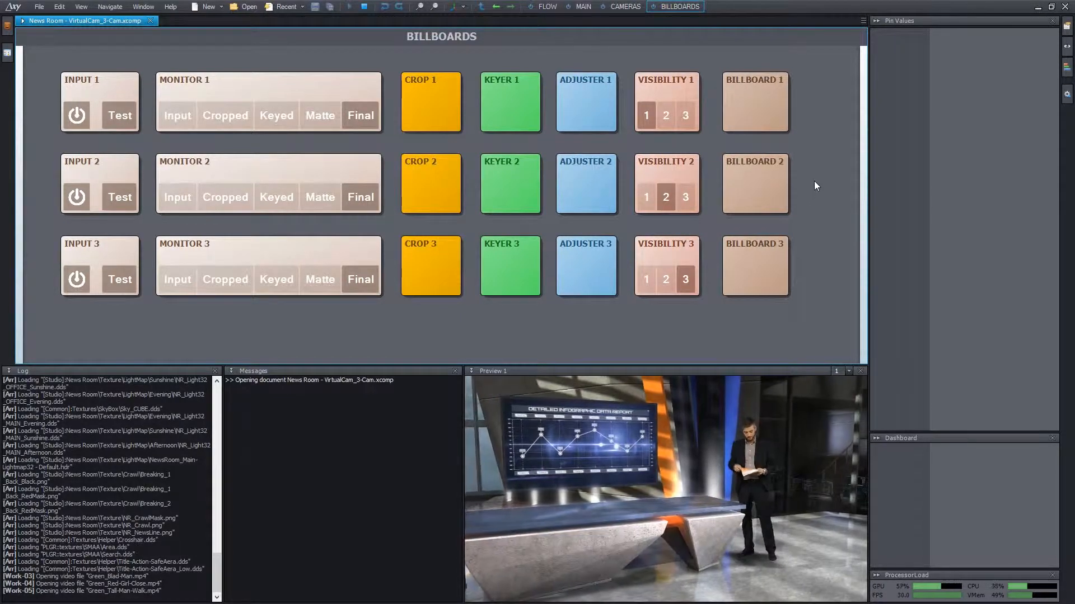
pyautogui.click(582, 8)
pyautogui.click(547, 7)
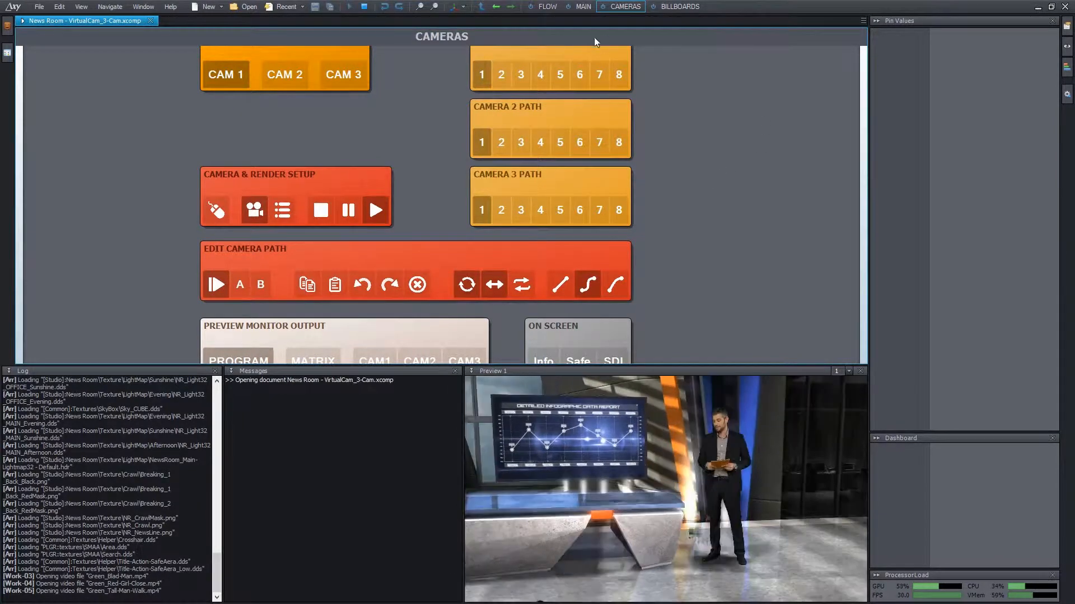
pyautogui.click(547, 6)
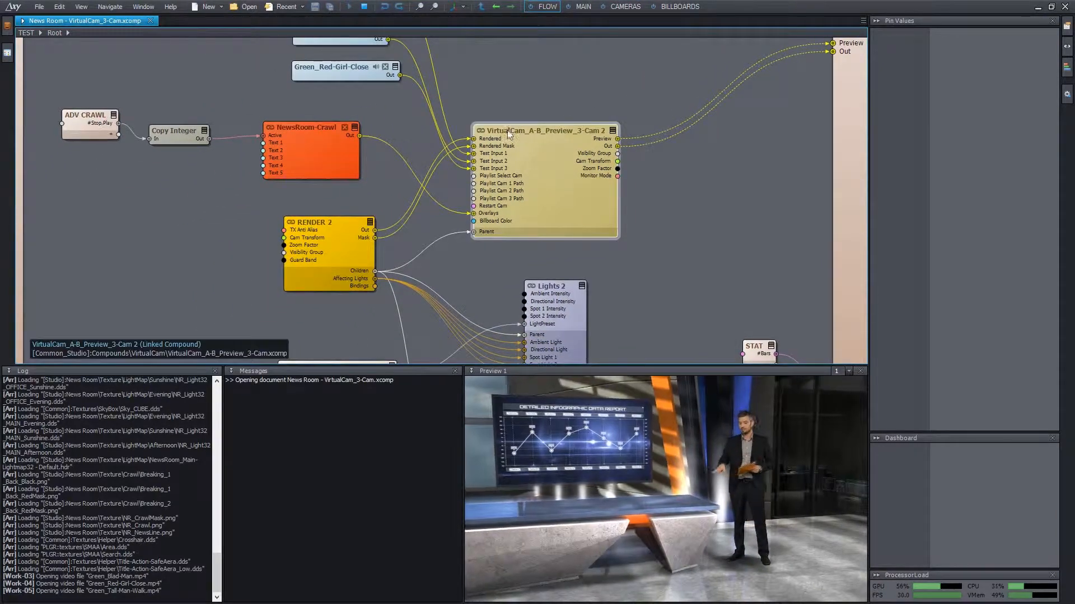
pyautogui.scroll(2, 660, 196)
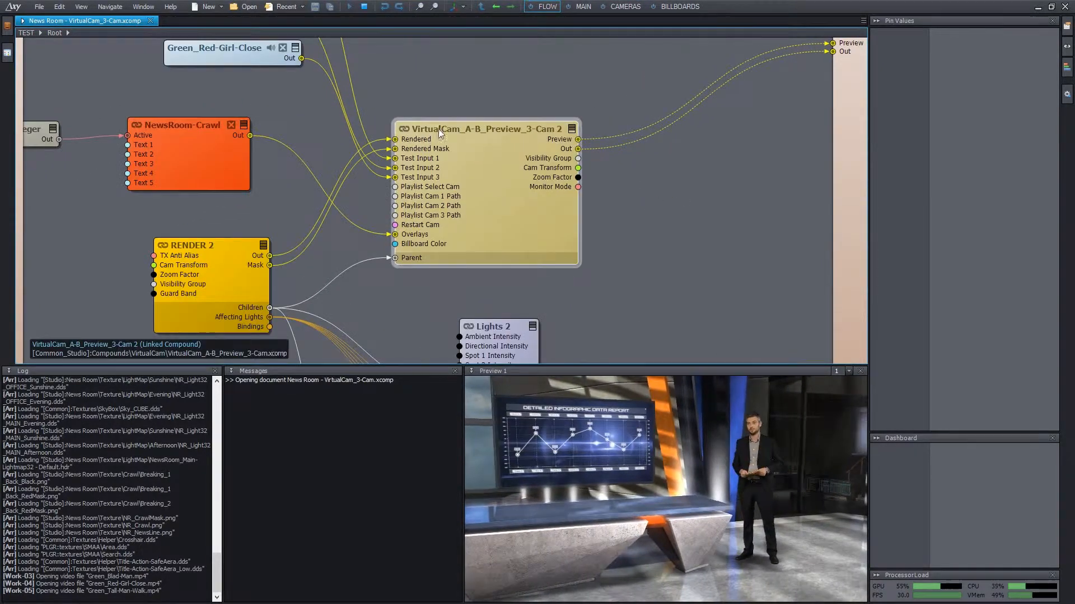
pyautogui.click(619, 211)
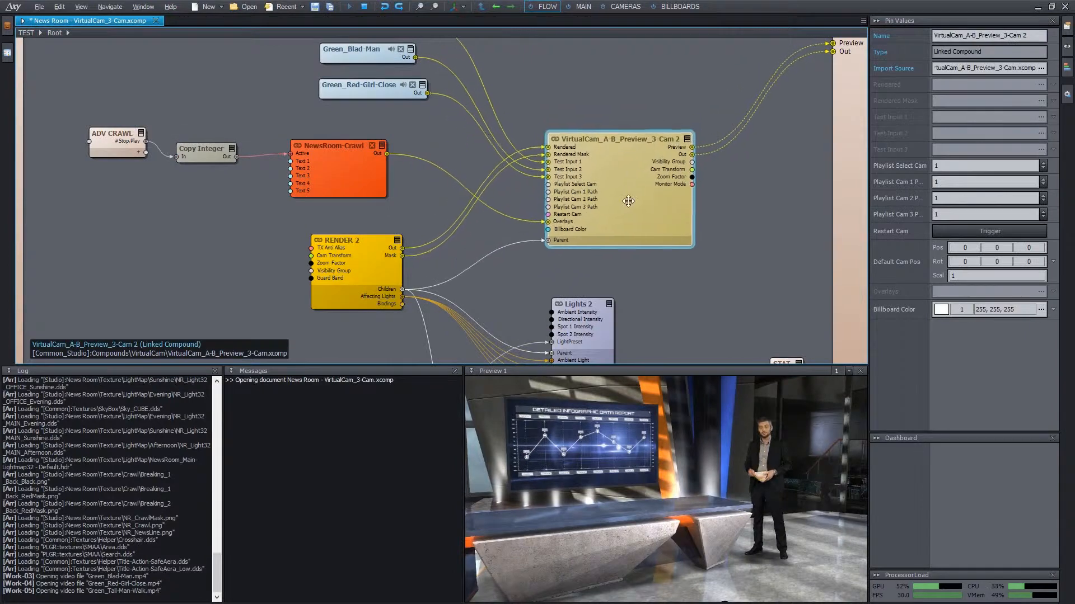
# Compare the Cameras and Billboards control boards with the inputs and outputs of the selected virtual camera node
pyautogui.click(624, 6)
pyautogui.click(668, 7)
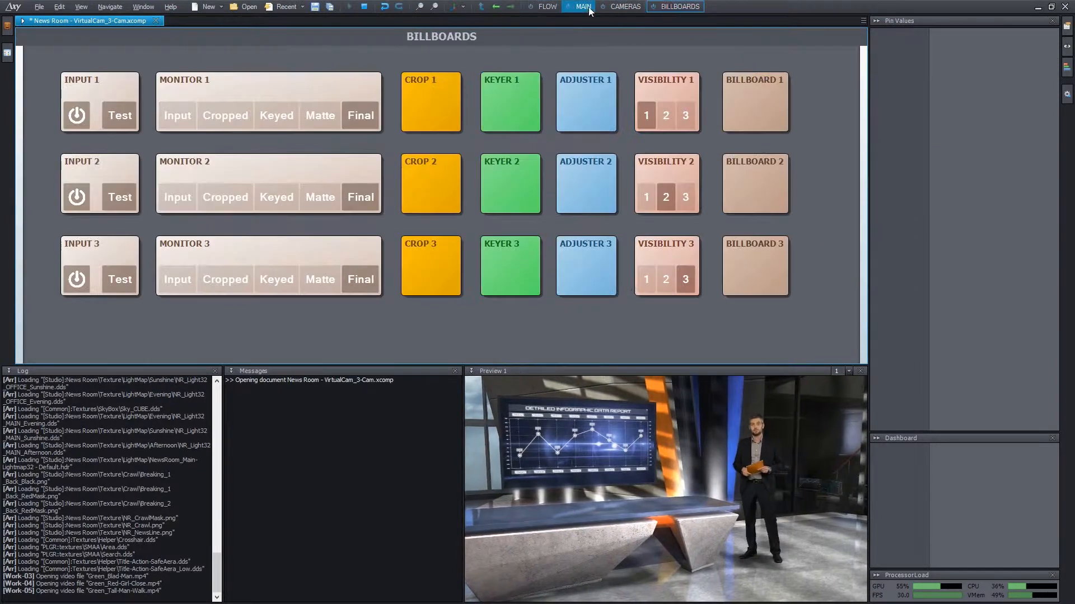
pyautogui.click(547, 7)
pyautogui.moveTo(710, 187); pyautogui.dragTo(696, 189, button='middle')
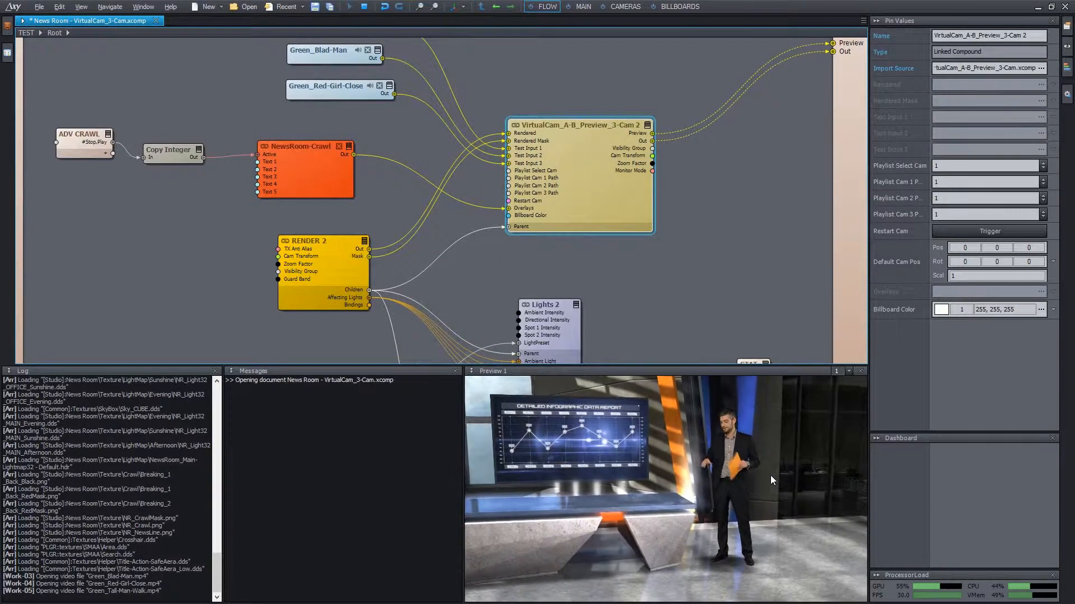
pyautogui.moveTo(721, 244); pyautogui.dragTo(697, 279, button='middle')
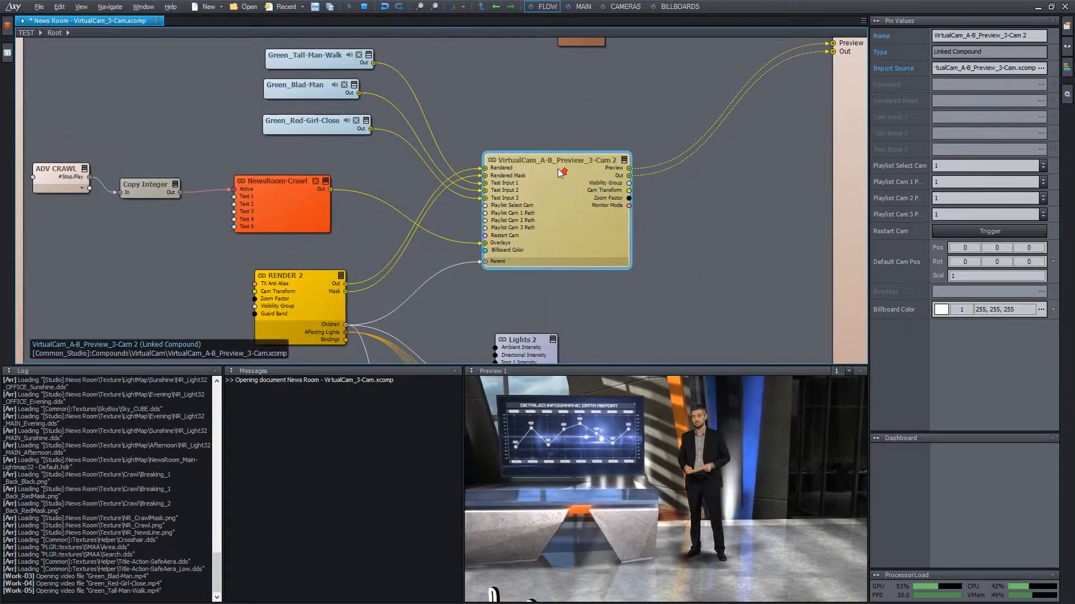
pyautogui.scroll(1, 532, 163)
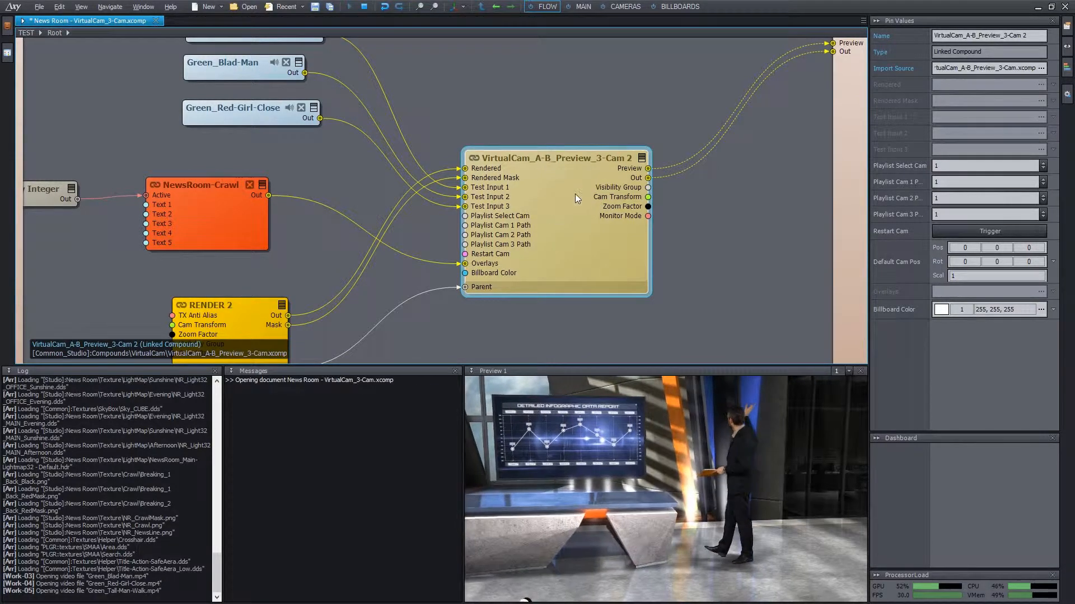
pyautogui.click(621, 6)
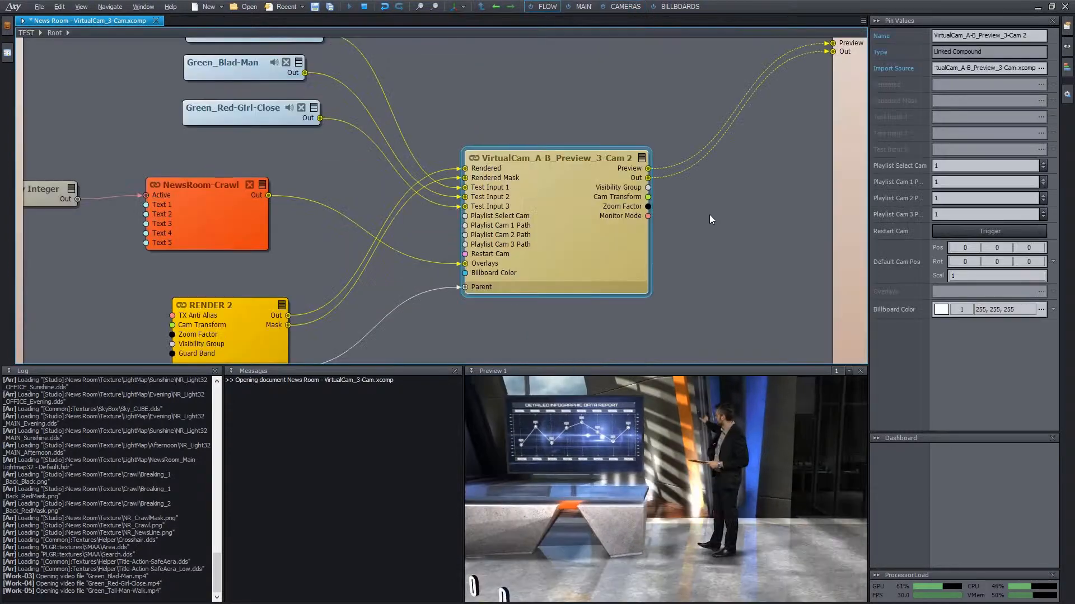
pyautogui.moveTo(710, 215); pyautogui.dragTo(698, 202, button='middle')
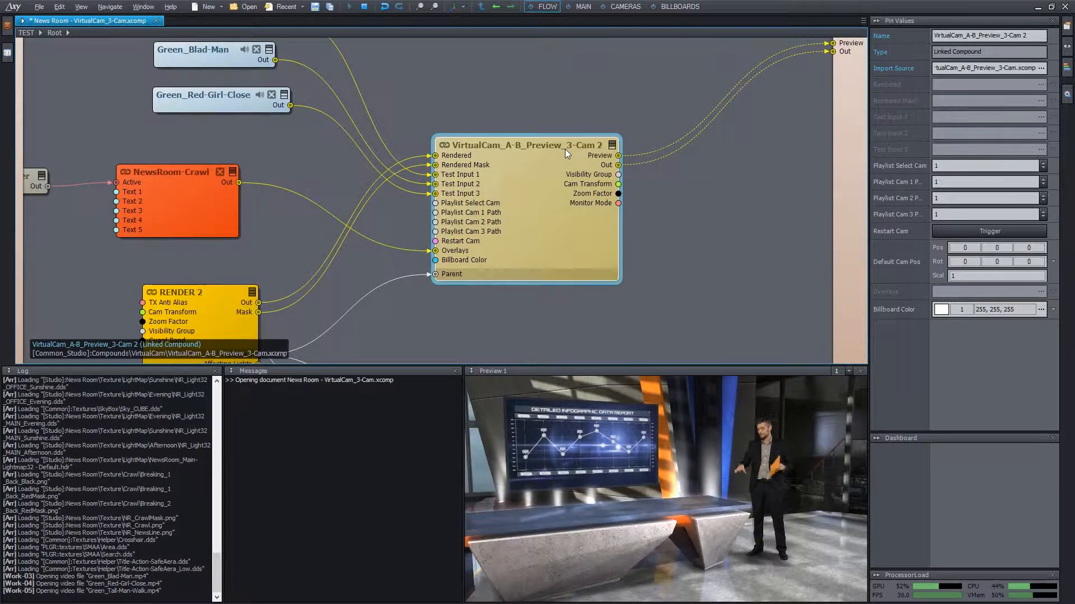
# Set the Preview Monitor Output on the Cameras board to MATRIX
pyautogui.click(625, 6)
pyautogui.scroll(-2, 430, 224)
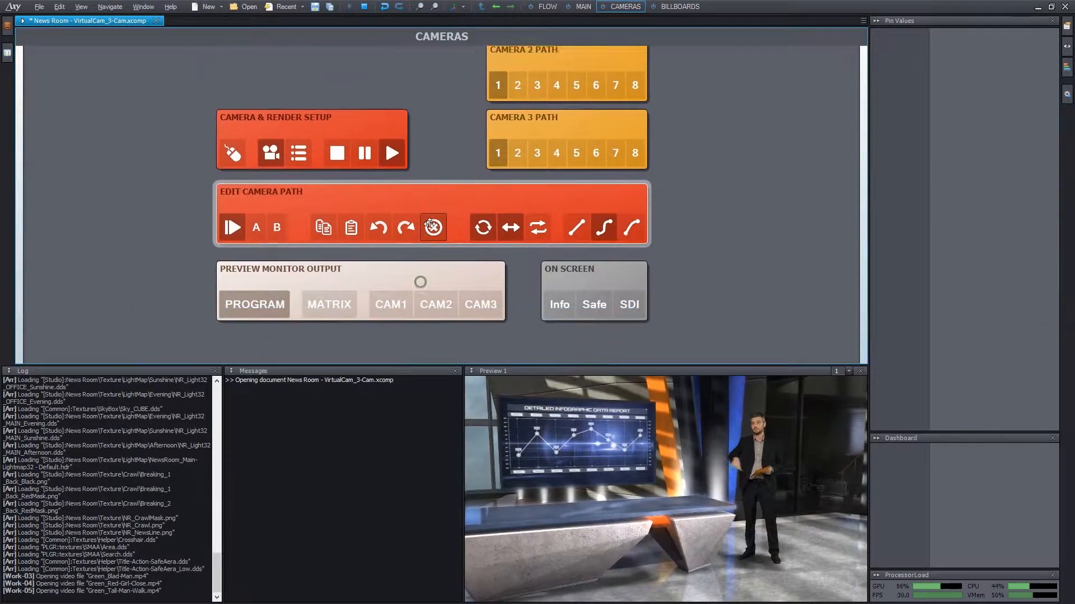
pyautogui.click(339, 301)
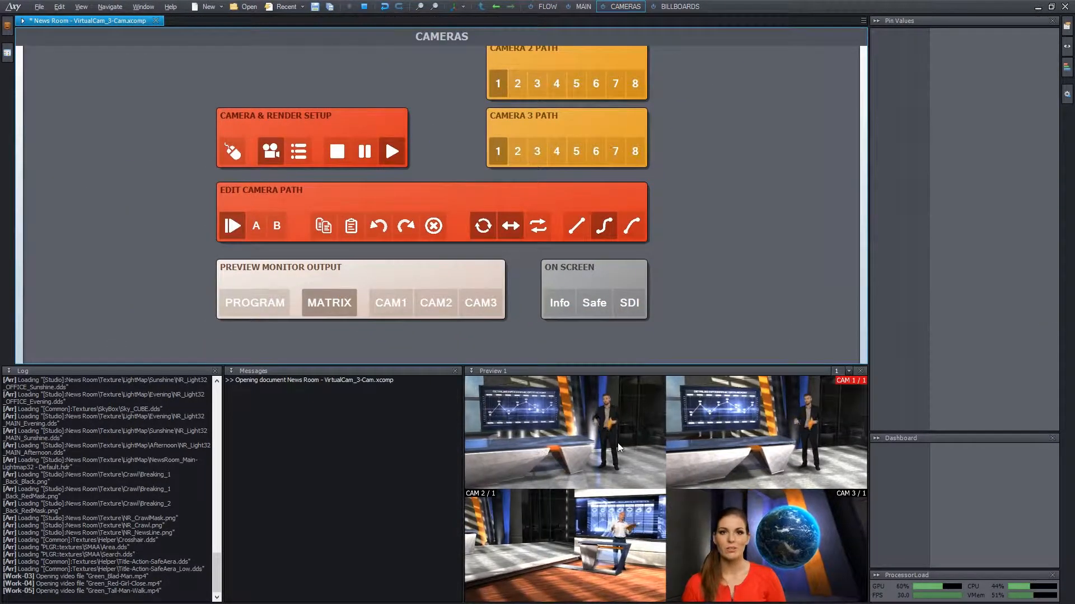
# Return to the flow and browse to the Compounds\VirtualCam folder of the Common_Studio project
pyautogui.click(556, 7)
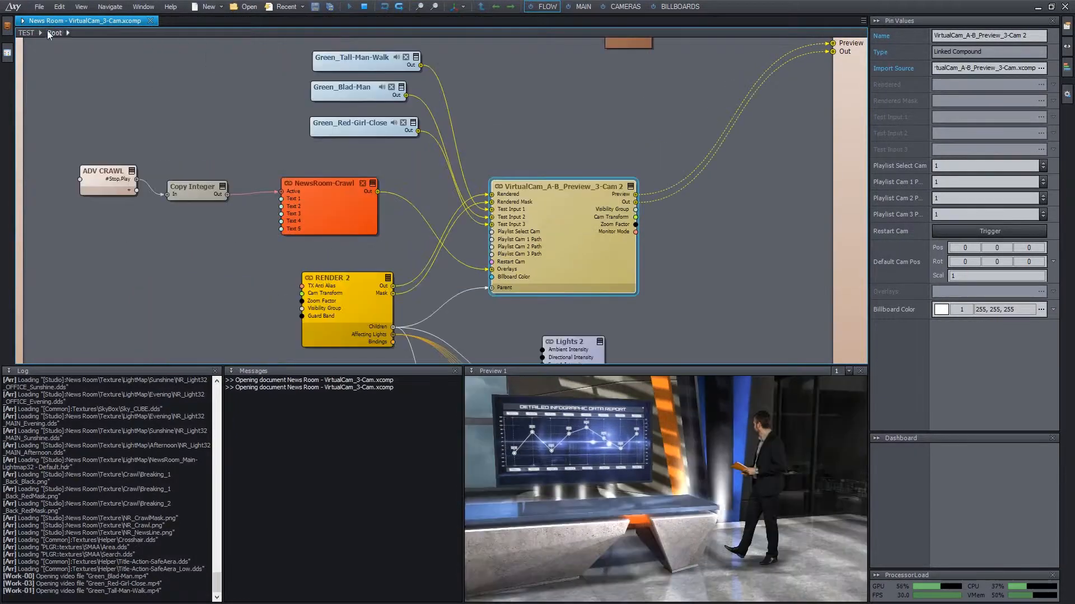
pyautogui.click(8, 26)
pyautogui.click(73, 203)
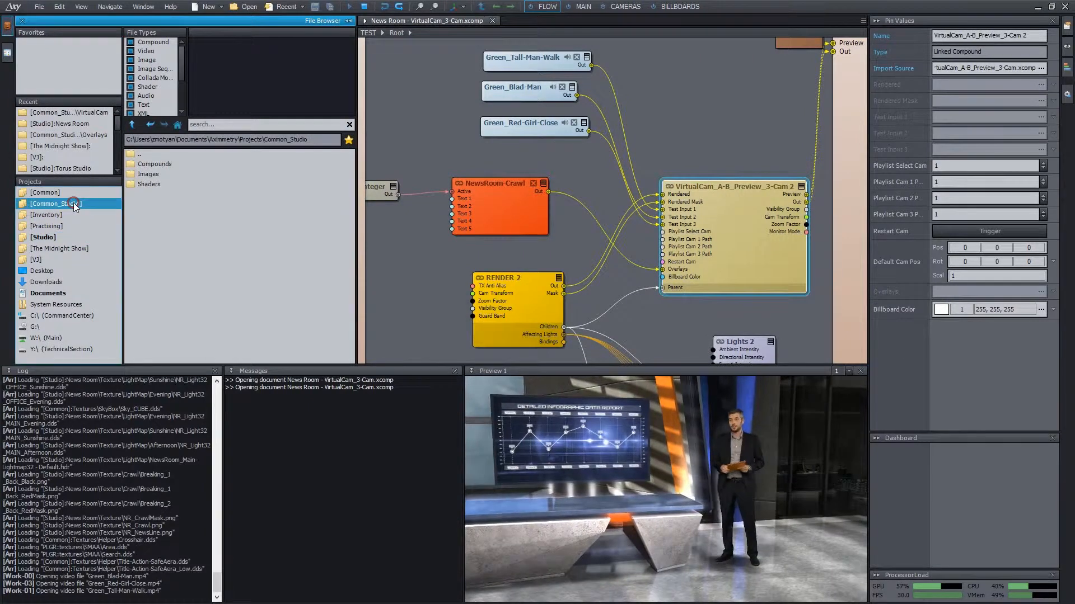
pyautogui.doubleClick(165, 164)
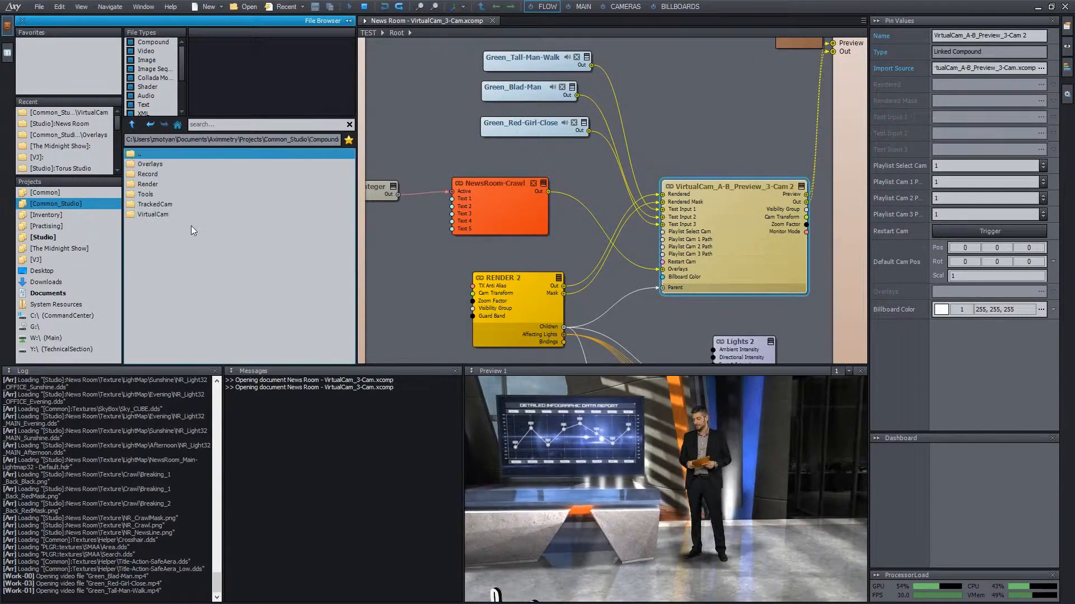
pyautogui.doubleClick(157, 217)
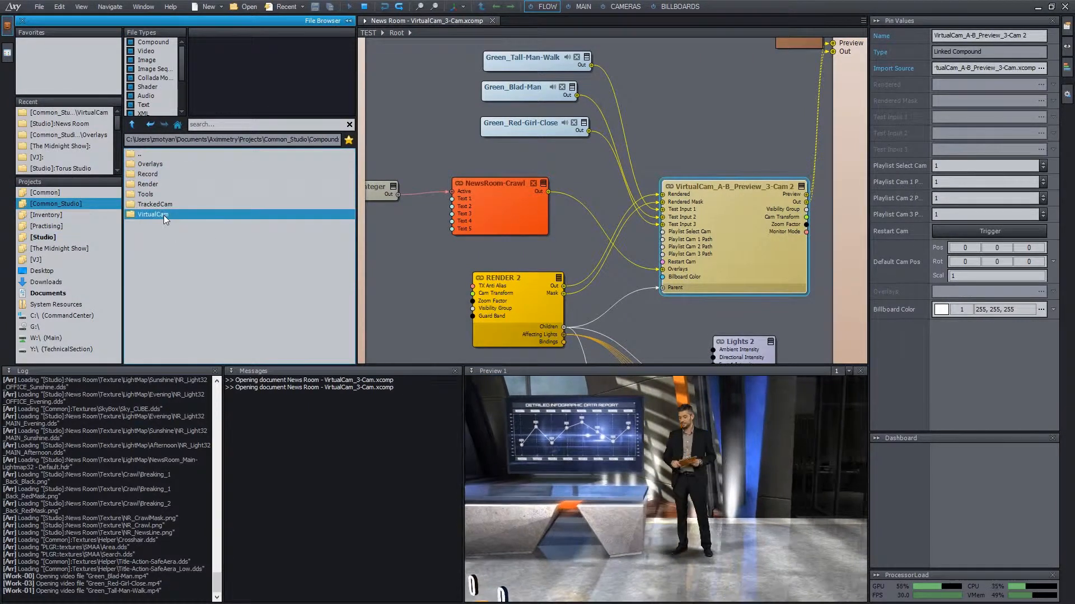
# Preview the available A-B Preview camera compounds and replace the three-camera node in the flow with VirtualCam_A-B_Preview_2-Cam.xcomp
pyautogui.click(242, 193)
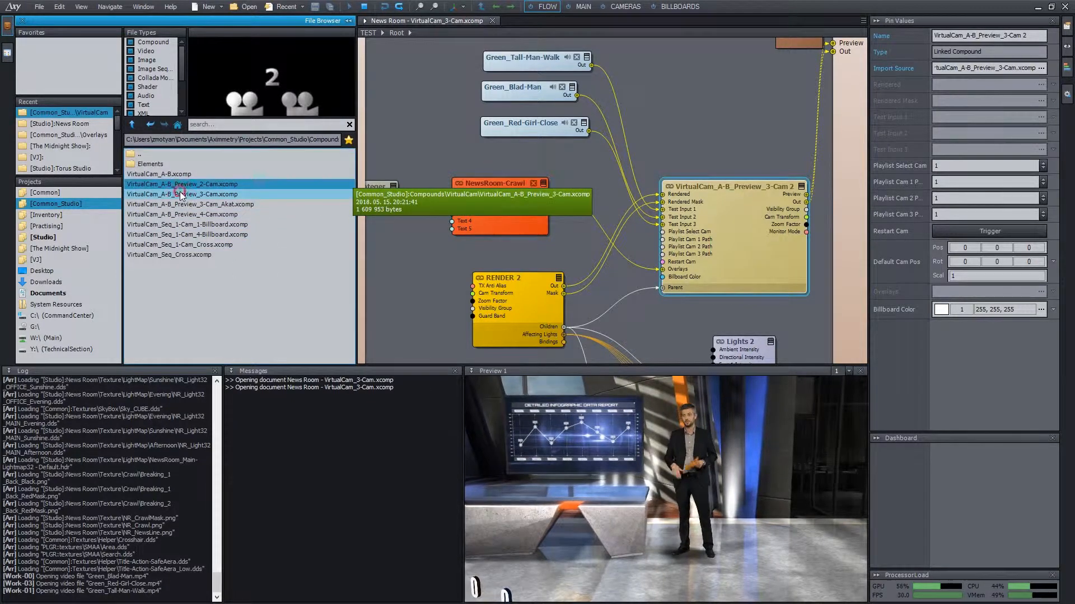
pyautogui.click(180, 206)
pyautogui.click(180, 214)
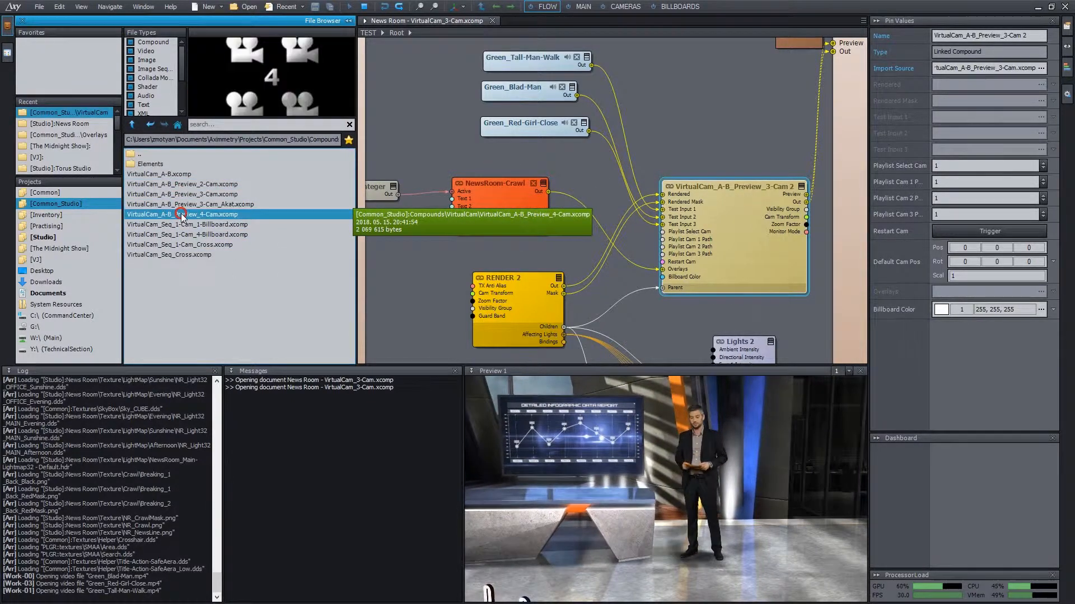
pyautogui.click(182, 204)
pyautogui.click(187, 195)
pyautogui.click(230, 185)
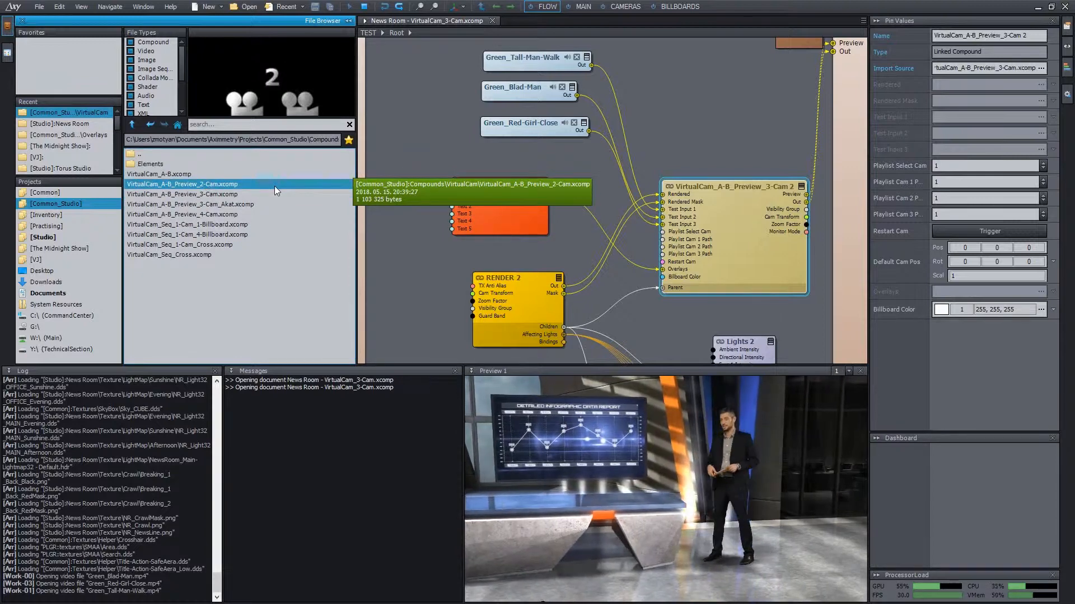
pyautogui.moveTo(274, 186); pyautogui.dragTo(738, 240)
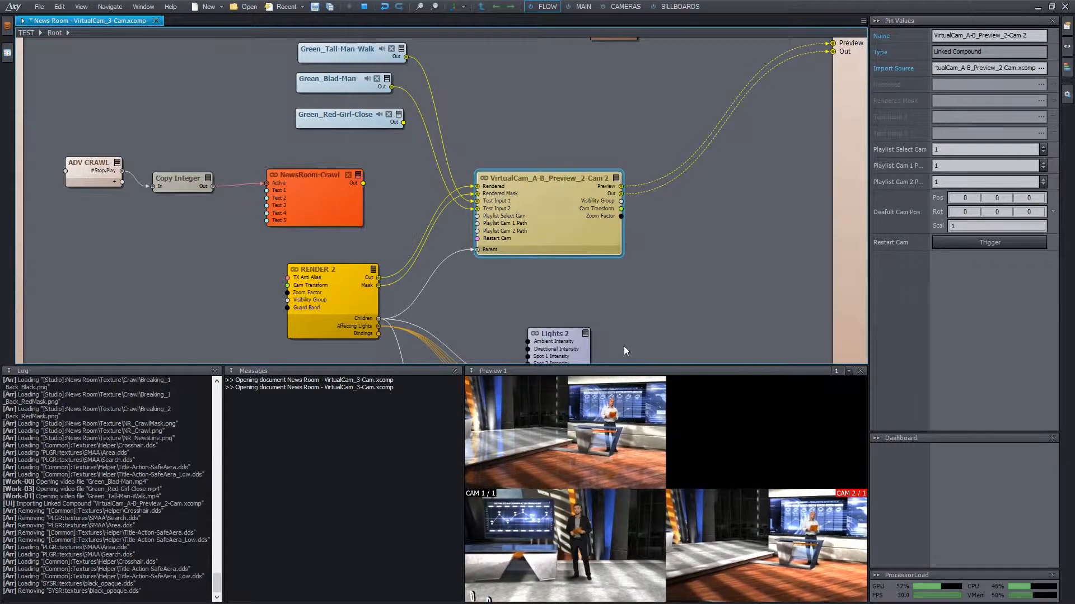
# Inspect the Cameras and Billboards control boards of the two-camera compound
pyautogui.click(623, 7)
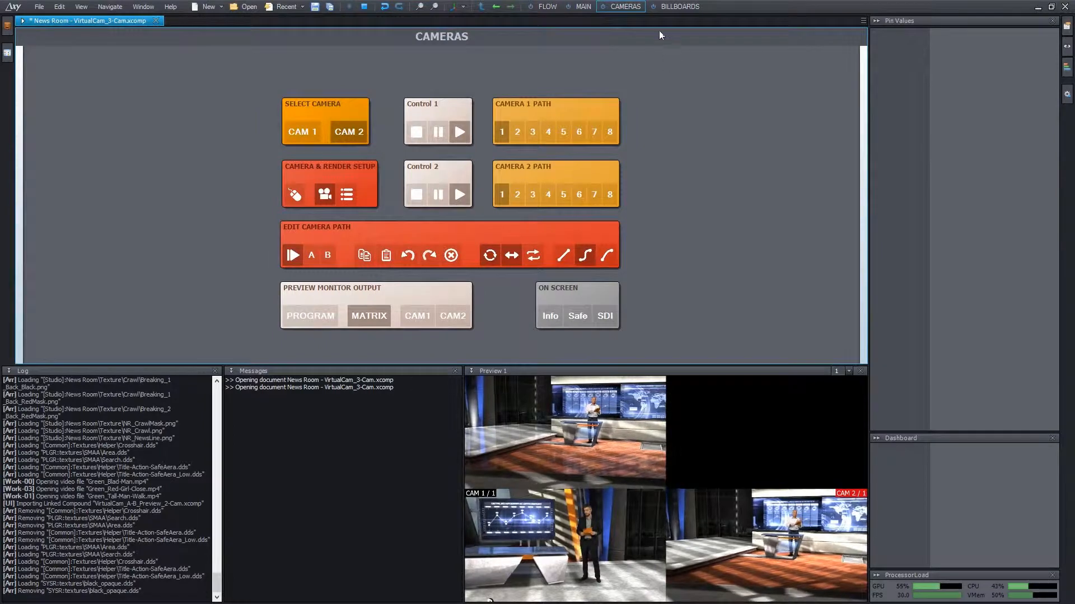
pyautogui.click(655, 7)
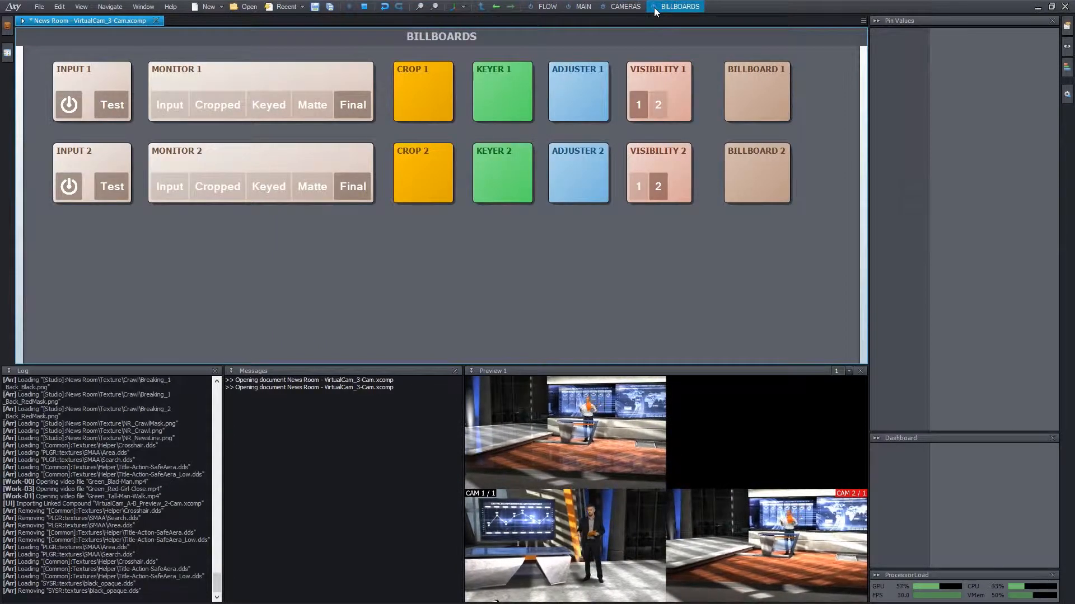
pyautogui.click(625, 7)
pyautogui.click(672, 7)
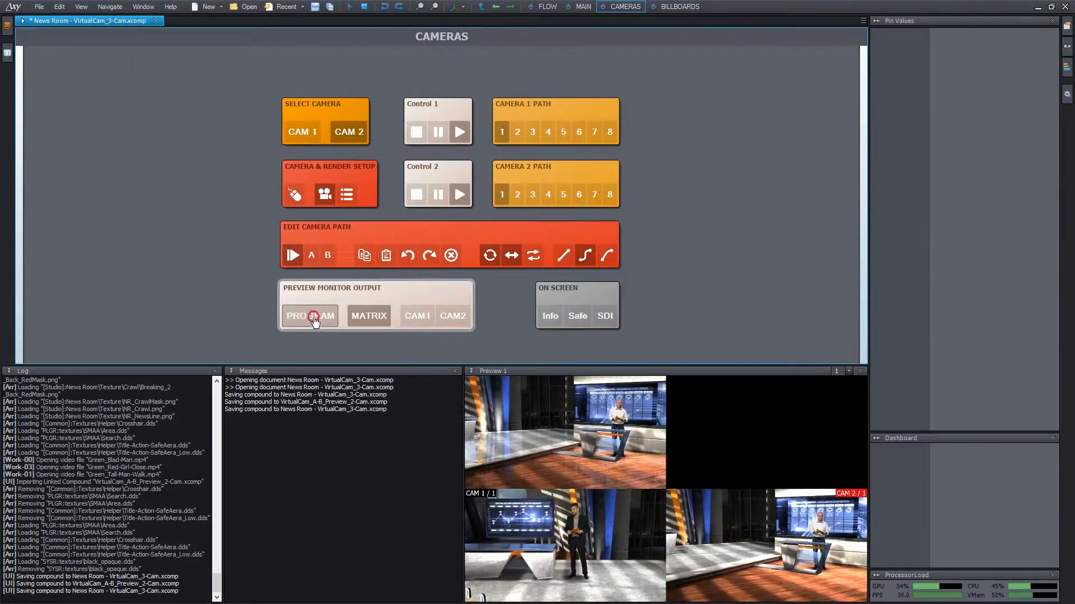
# Set the Preview Monitor Output to PROGRAM and select CAM 1 on the Cameras board
pyautogui.click(314, 317)
pyautogui.click(297, 133)
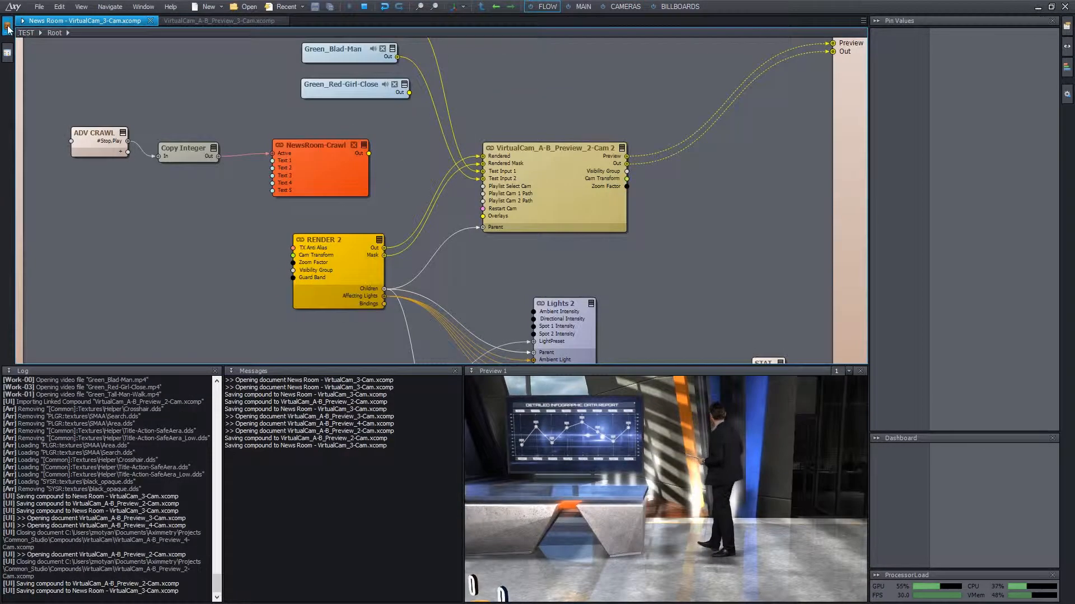
# Add Overlays_Vid_Ins_Logo_Crawl_Green.xcomp from Common_Studio's Compounds\Overlays folder to the flow, placing it in the free area beside RENDER 2
pyautogui.click(7, 26)
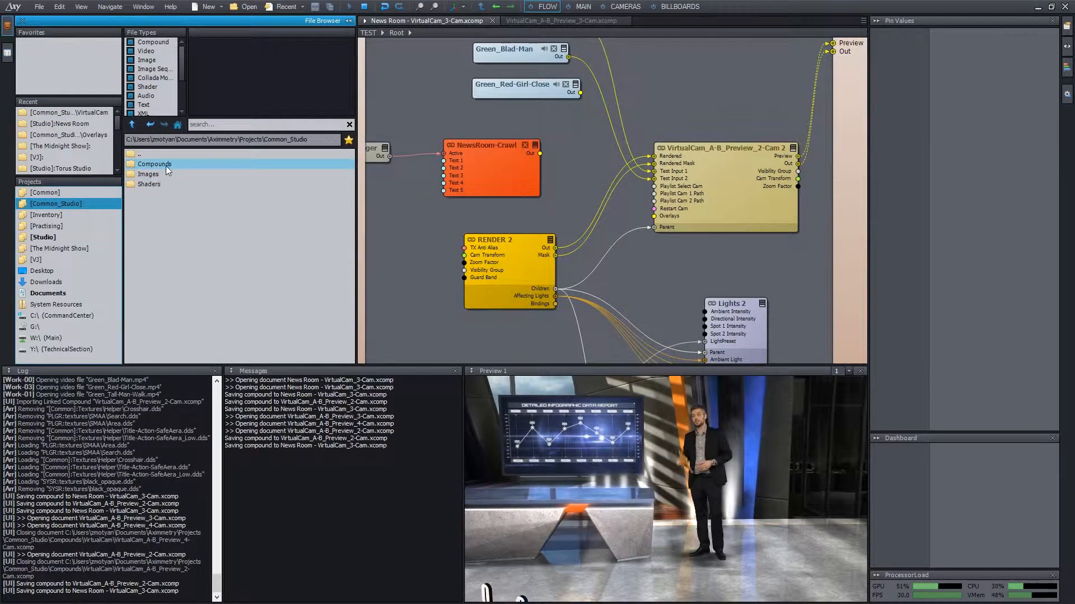
pyautogui.doubleClick(167, 166)
pyautogui.doubleClick(159, 165)
pyautogui.click(191, 165)
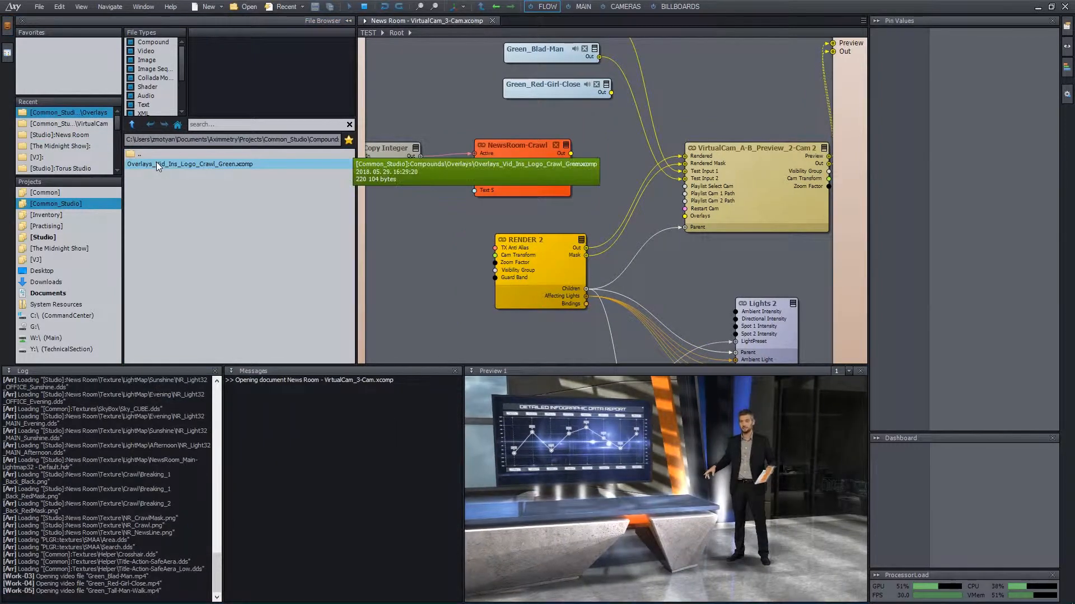
pyautogui.moveTo(156, 162); pyautogui.dragTo(414, 210)
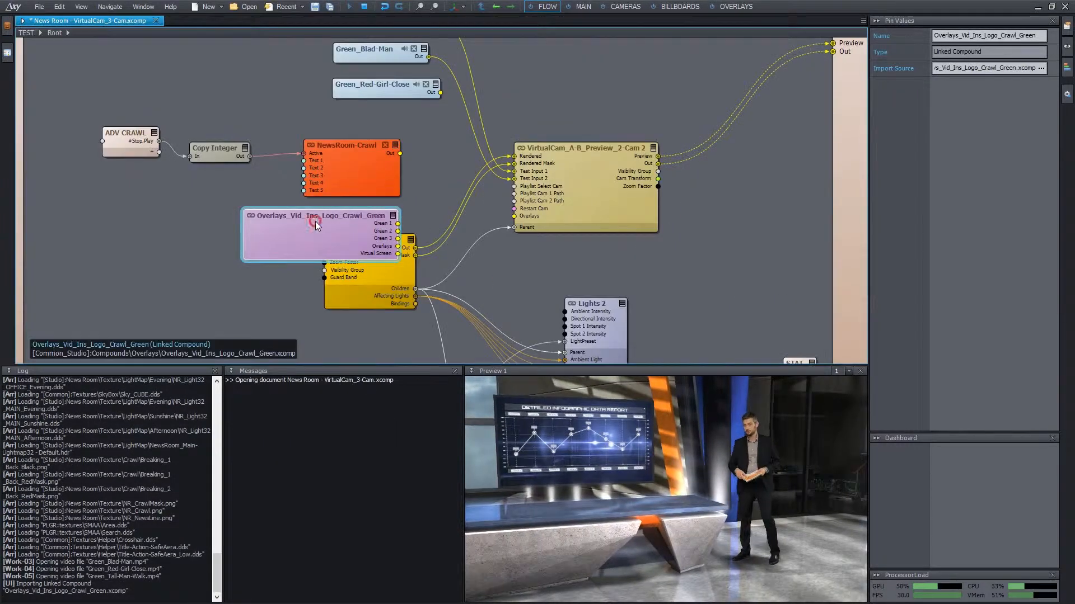
pyautogui.moveTo(315, 220); pyautogui.dragTo(155, 218)
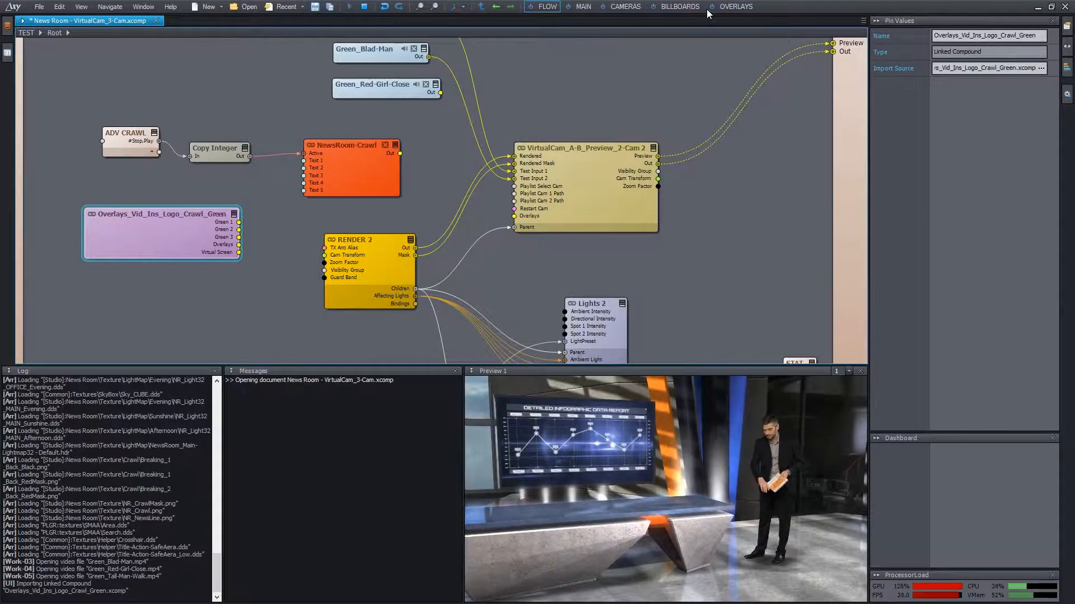
# Show the Overlays control board and save the compound
pyautogui.click(737, 8)
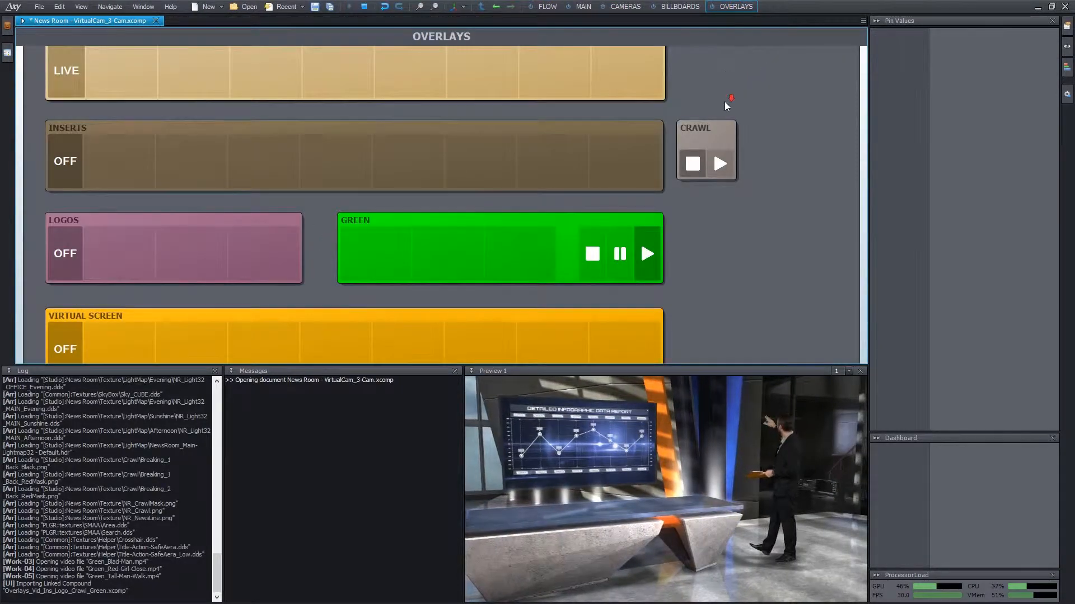
pyautogui.hotkey('ctrl', 's')
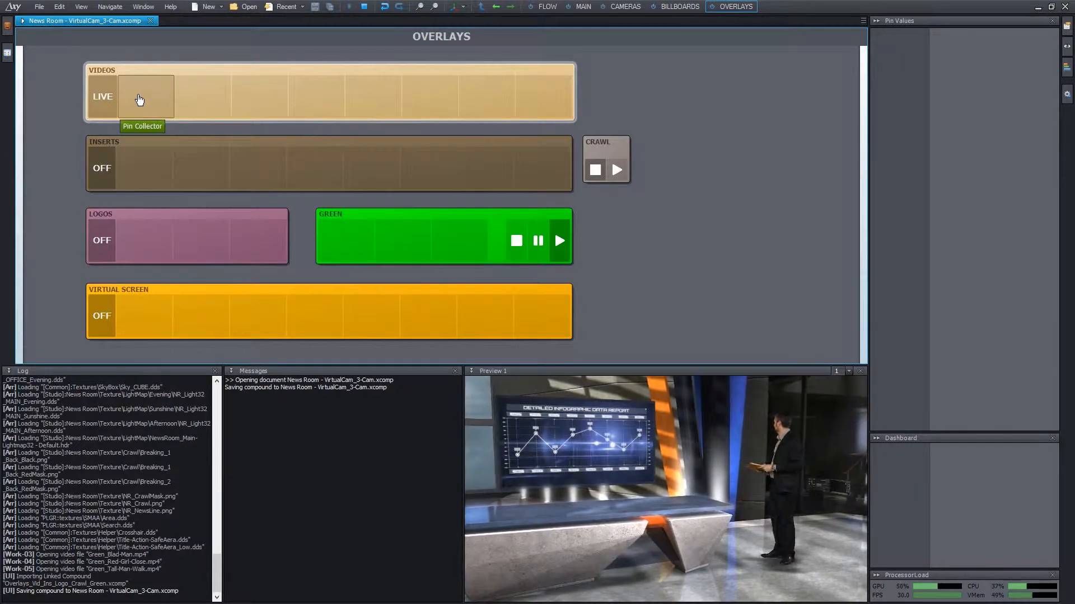
# Fill the first five VIDEOS slots with the clips in Common's Videos\Misc folder, from default_video.mp4 to stock_video_03.mp4
pyautogui.click(10, 30)
pyautogui.click(59, 192)
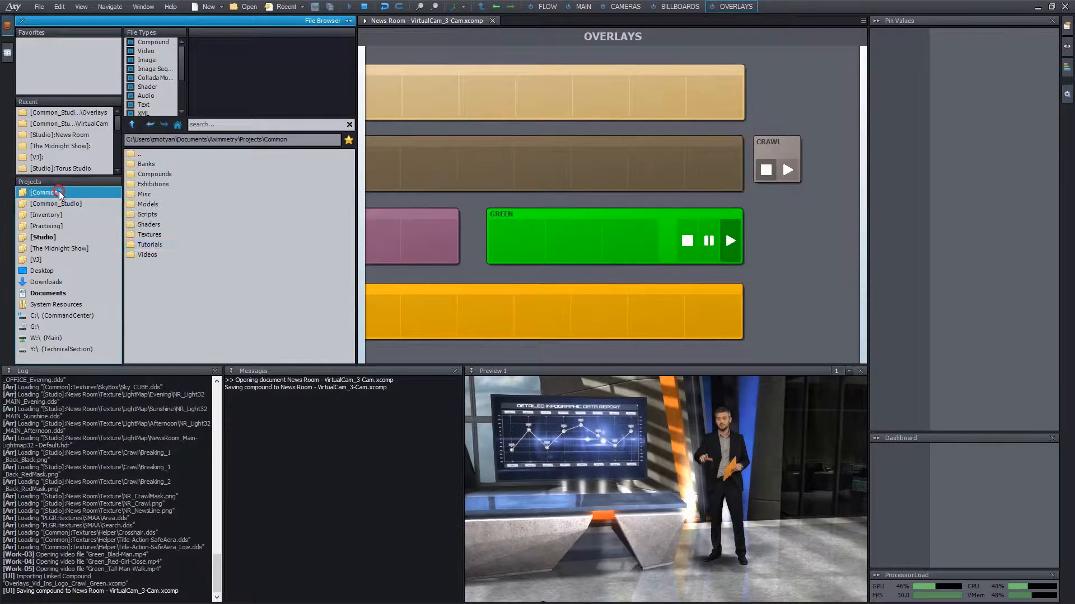
pyautogui.doubleClick(147, 254)
pyautogui.doubleClick(150, 184)
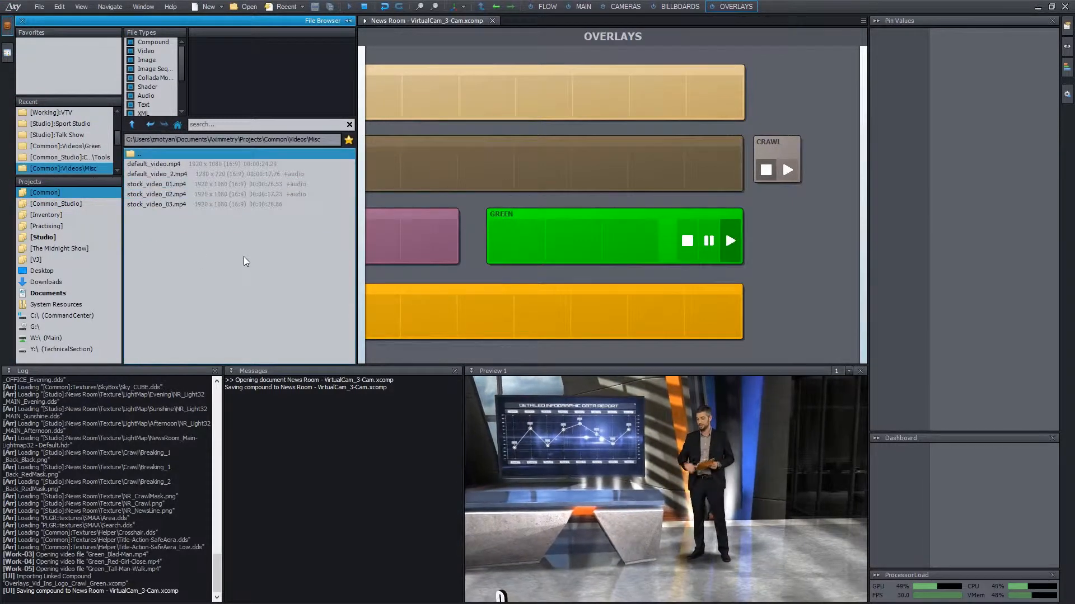
pyautogui.moveTo(157, 184); pyautogui.dragTo(478, 95)
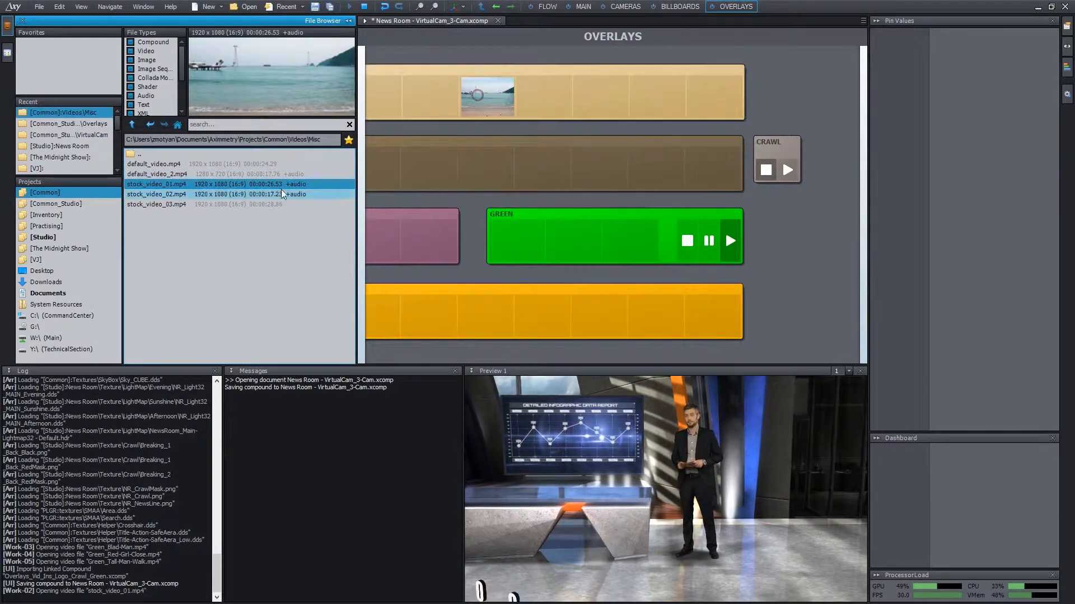
pyautogui.moveTo(199, 204); pyautogui.dragTo(550, 120)
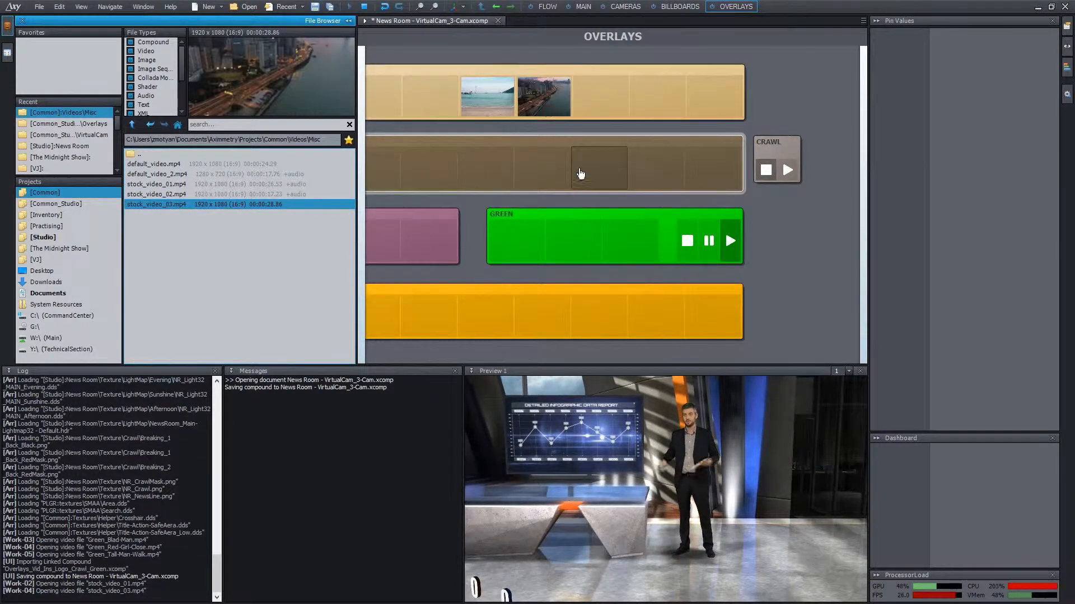
pyautogui.moveTo(171, 161); pyautogui.dragTo(415, 101)
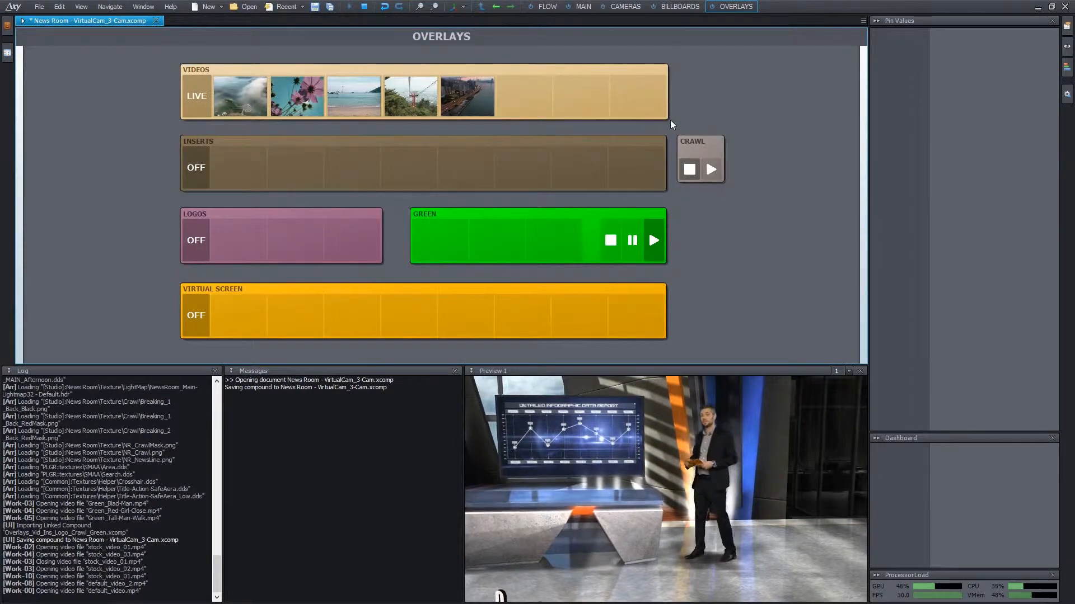
# Rearrange the flow, moving the crawl modules and Green_Red-Girl-Close aside and placing the overlays compound above RENDER 2, near the camera compound
pyautogui.click(547, 7)
pyautogui.moveTo(554, 81); pyautogui.dragTo(559, 135, button='middle')
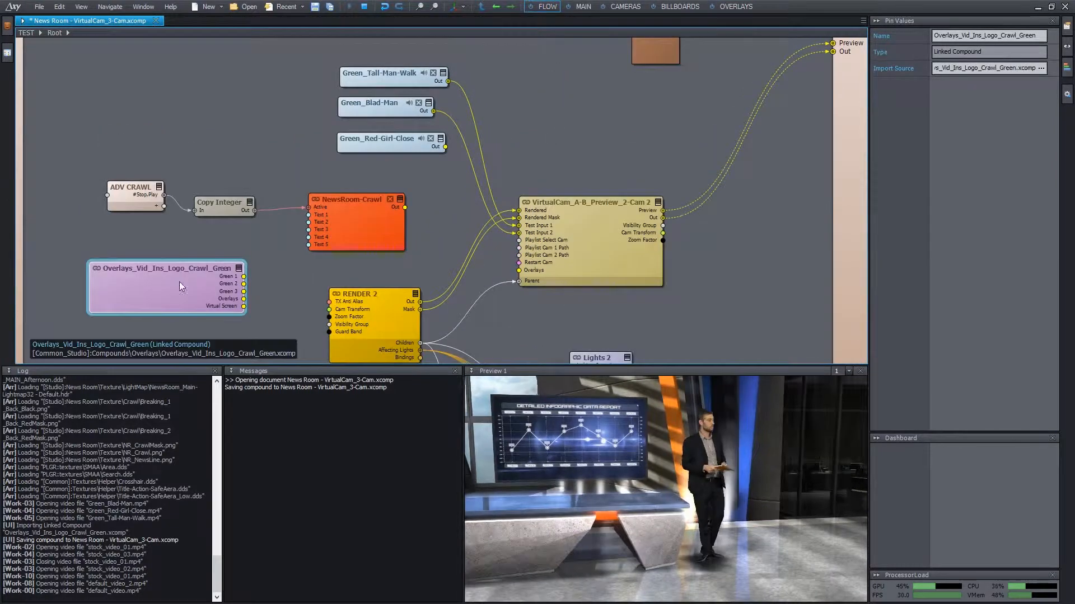
pyautogui.moveTo(180, 283); pyautogui.dragTo(196, 135)
pyautogui.moveTo(96, 183); pyautogui.dragTo(314, 239)
pyautogui.moveTo(373, 239); pyautogui.dragTo(157, 333)
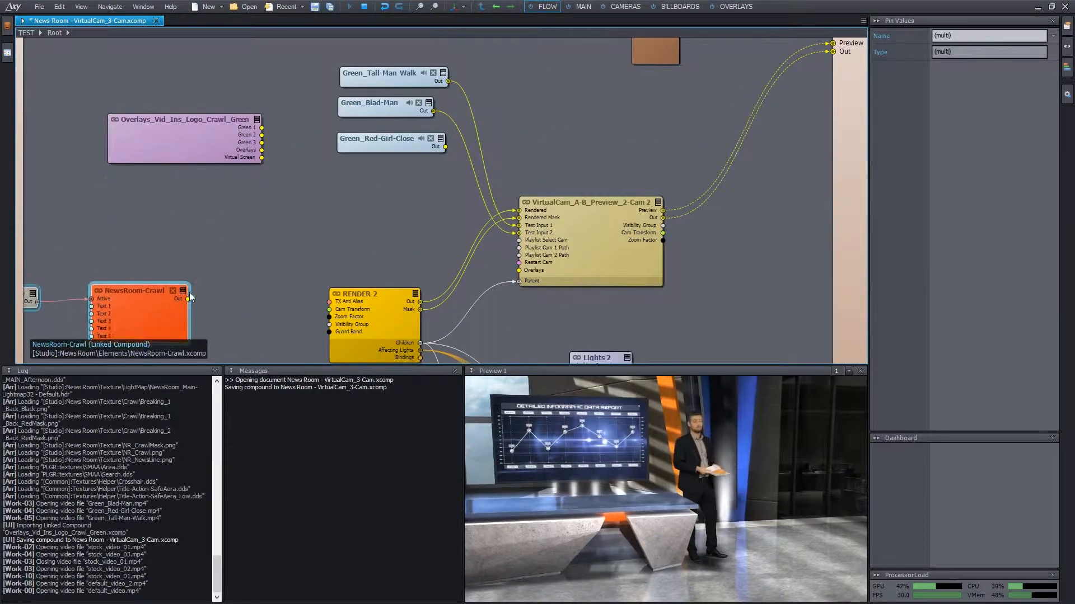
pyautogui.moveTo(356, 148); pyautogui.dragTo(43, 257)
pyautogui.moveTo(159, 144); pyautogui.dragTo(291, 205)
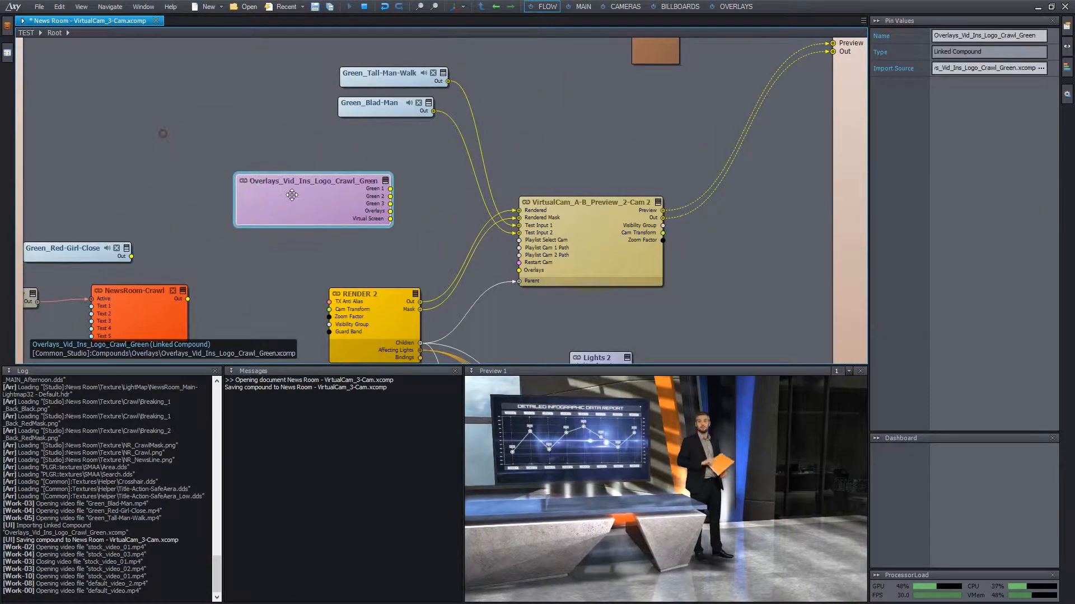
# Connect the overlays compound's Overlays output to the Overlays input of VirtualCam_A-B_Preview_2-Cam 2
pyautogui.scroll(3, 330, 188)
pyautogui.moveTo(480, 197); pyautogui.dragTo(369, 188, button='right')
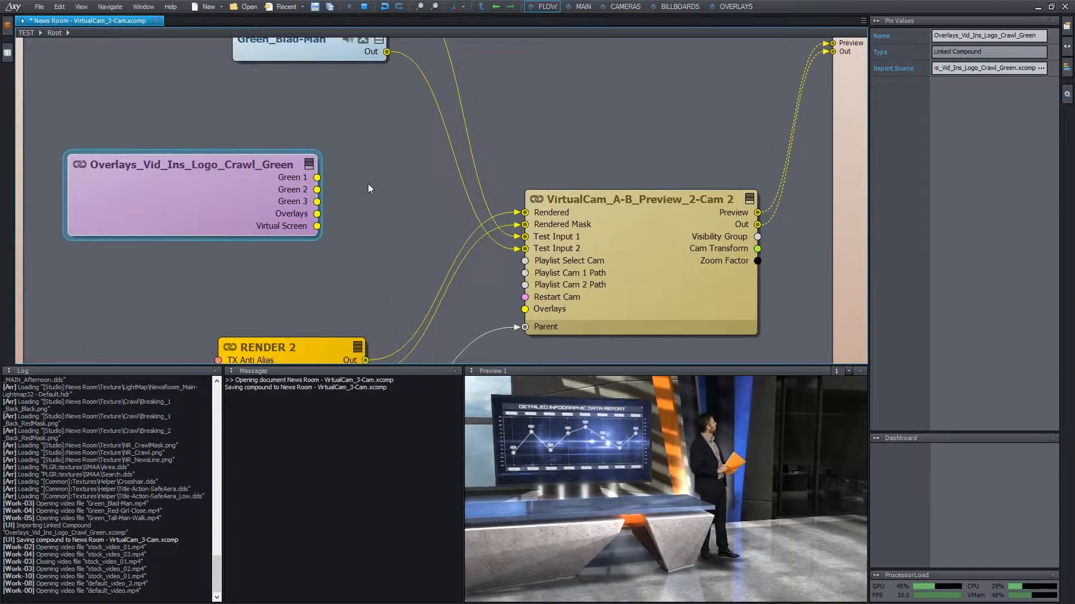
pyautogui.moveTo(305, 222)
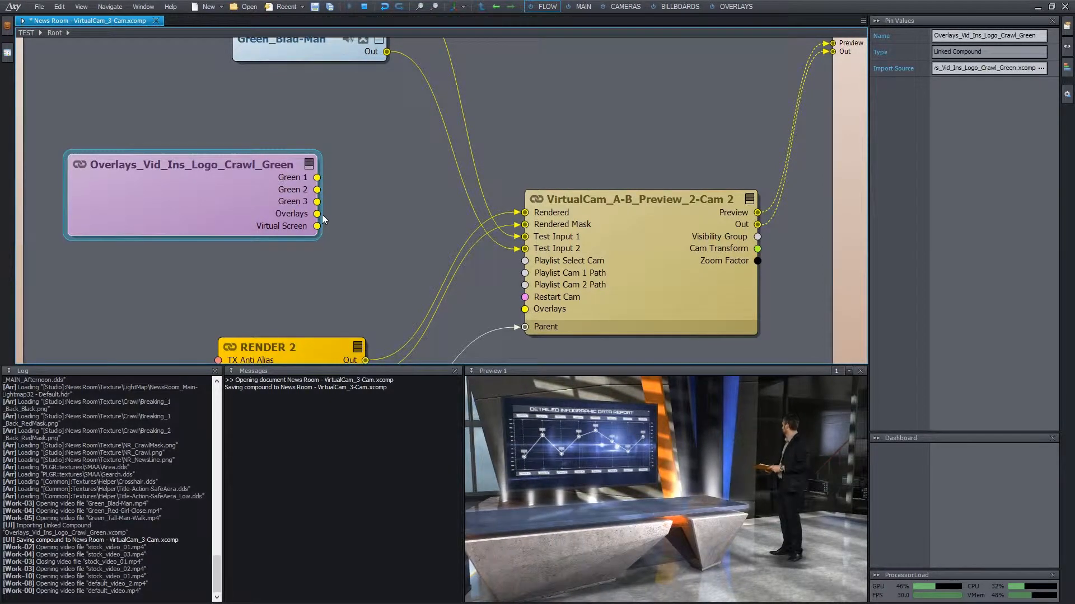
pyautogui.moveTo(317, 213); pyautogui.dragTo(546, 317)
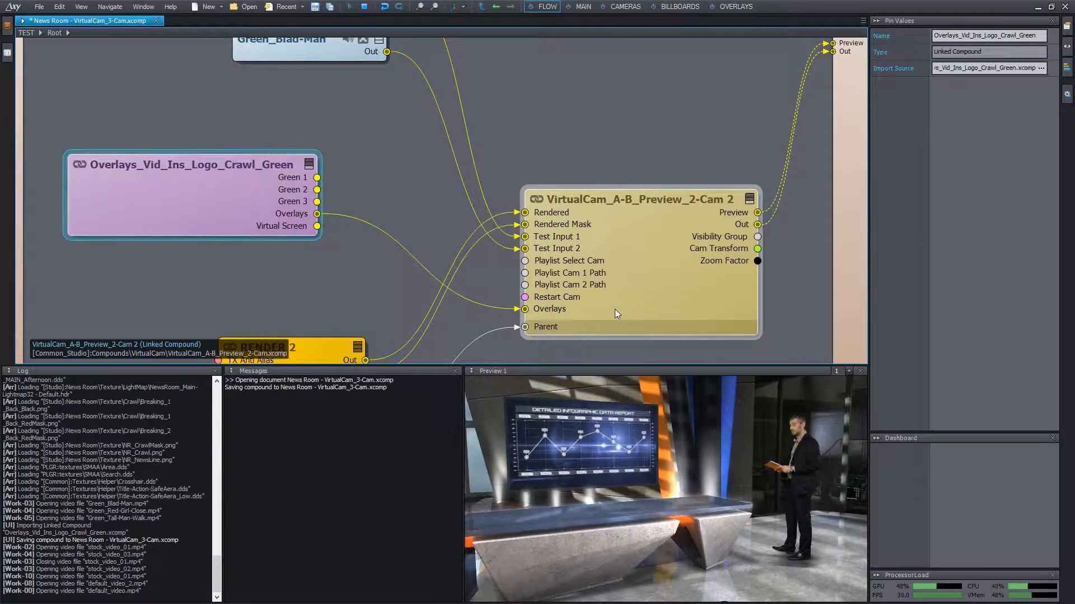
# Test the five VIDEOS clips in order on the Overlays board, ending on LIVE, and save the compound
pyautogui.click(743, 8)
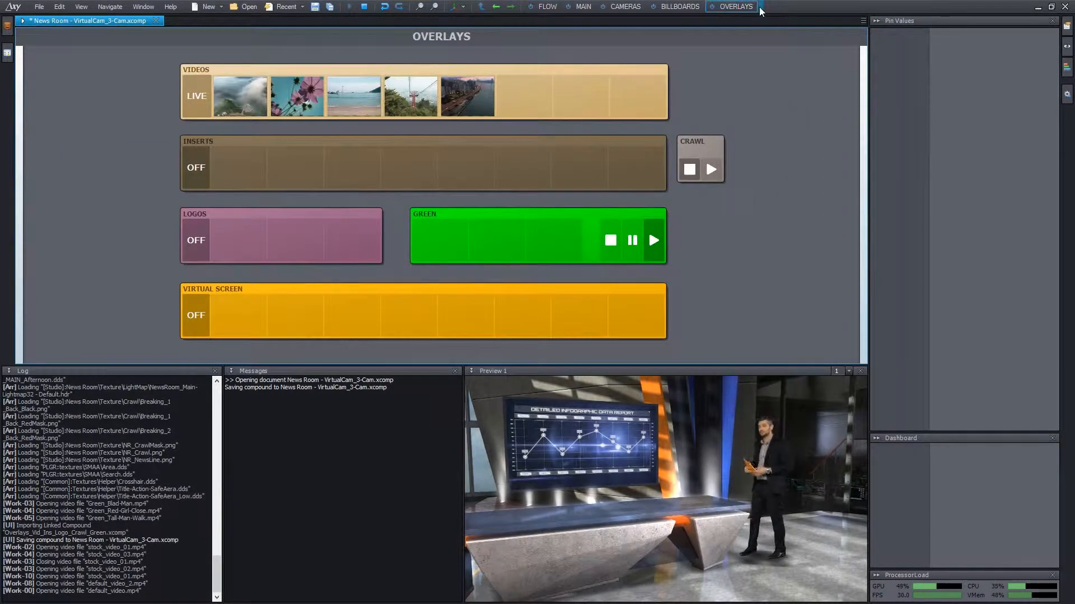
pyautogui.click(240, 96)
pyautogui.click(296, 96)
pyautogui.click(350, 100)
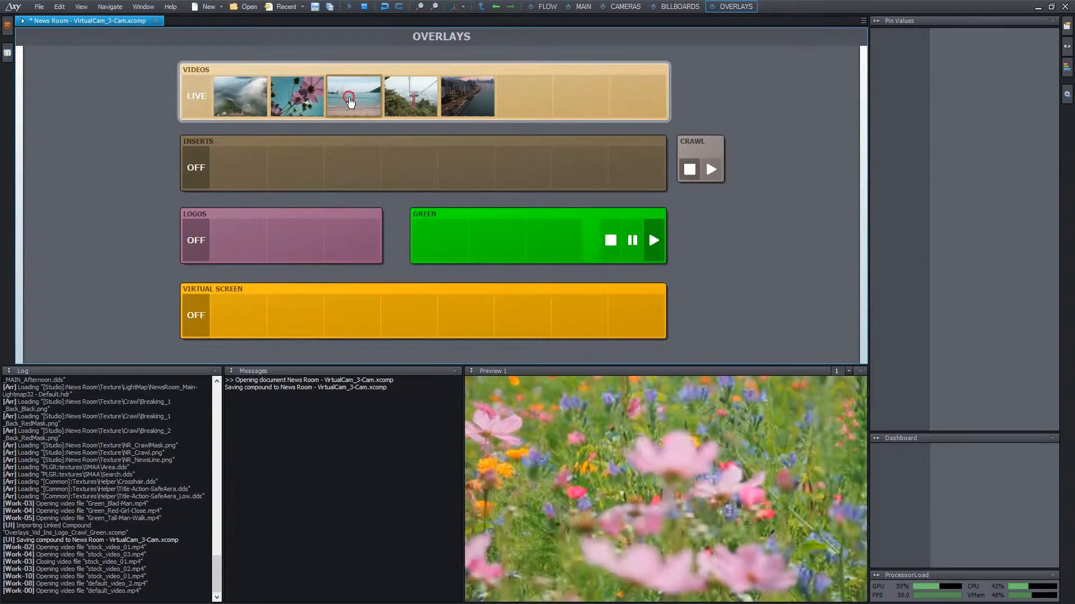
pyautogui.click(410, 96)
pyautogui.click(467, 96)
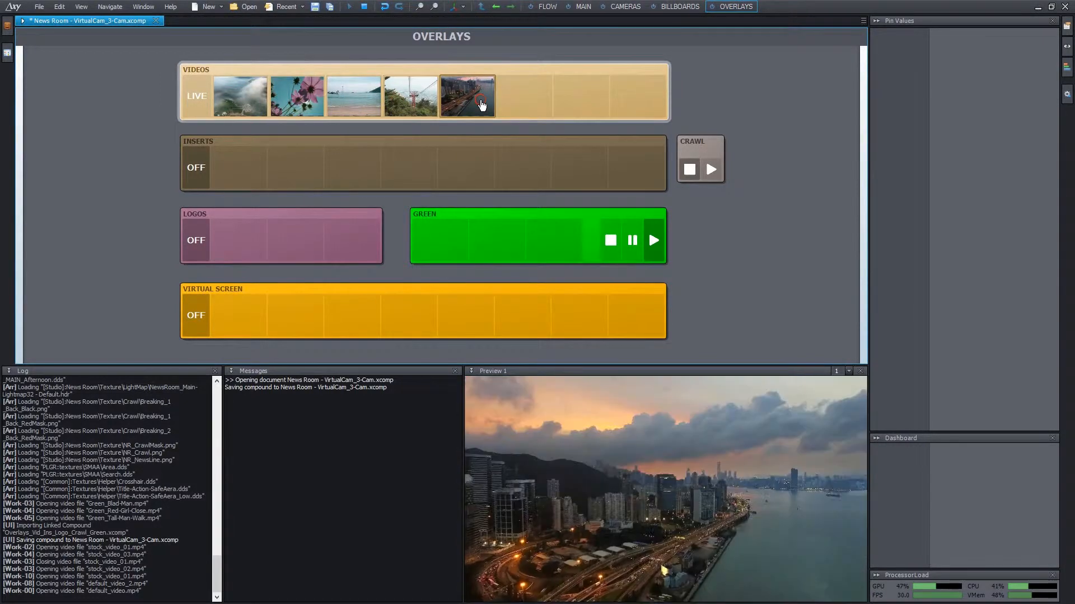
pyautogui.click(190, 99)
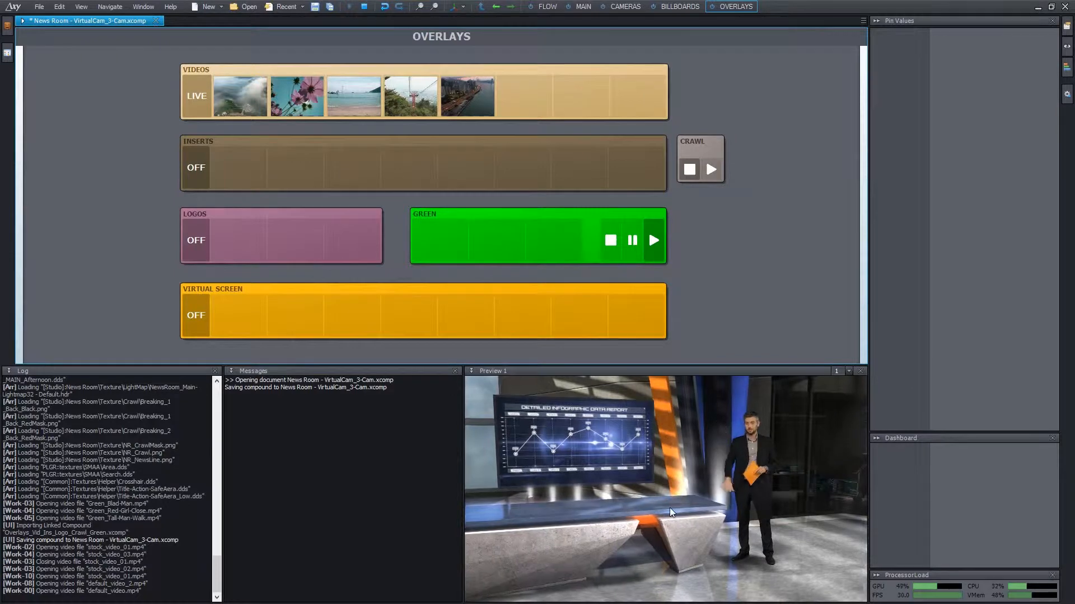
pyautogui.hotkey('ctrl', 's')
# Connect the overlays compound's Virtual Screen output to the VIDEO input of LCD Screen 2 in the flow
pyautogui.click(237, 289)
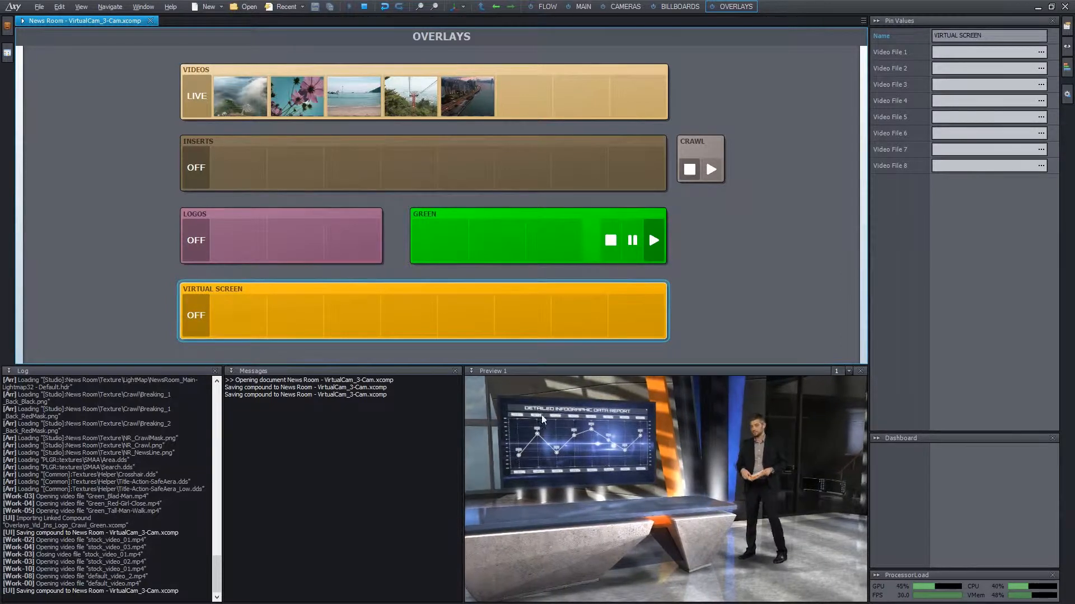
pyautogui.click(539, 8)
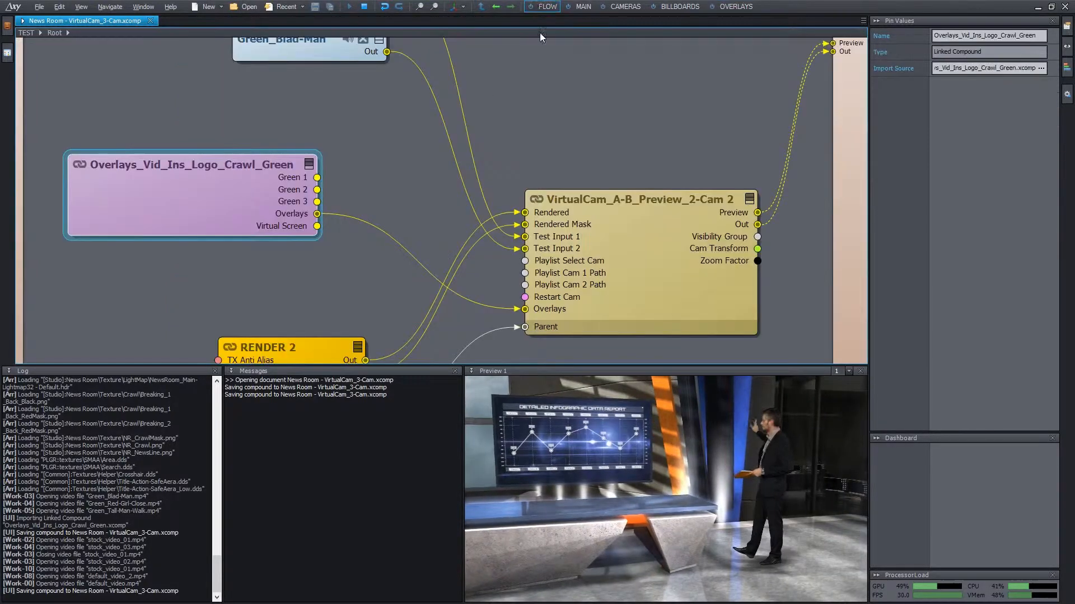
pyautogui.scroll(1, 377, 144)
pyautogui.moveTo(378, 144); pyautogui.dragTo(441, 136, button='middle')
pyautogui.scroll(-1, 441, 135)
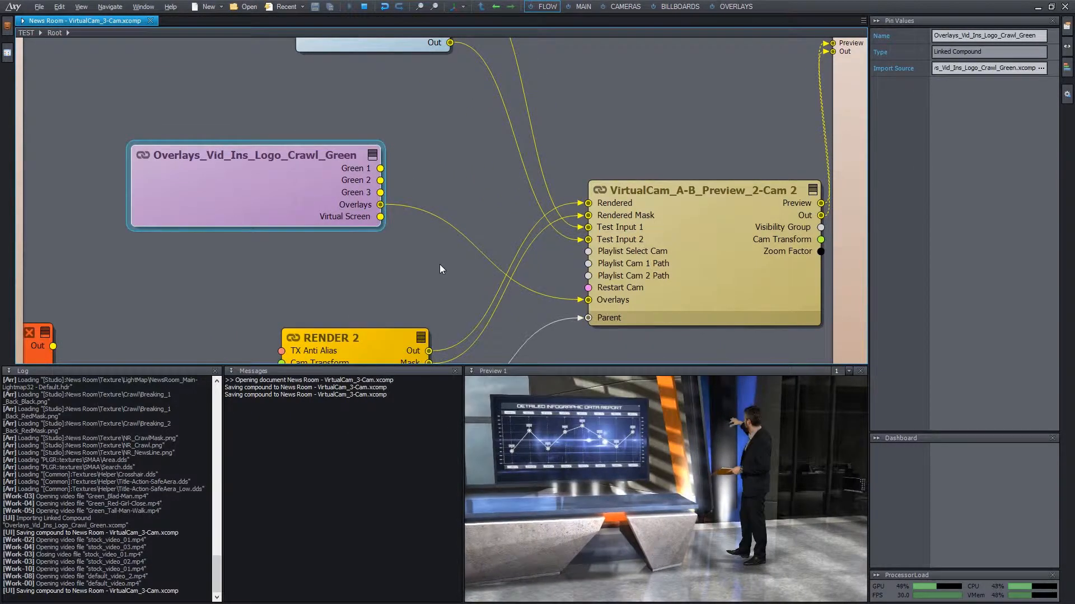
pyautogui.moveTo(441, 269); pyautogui.dragTo(380, 183, button='middle')
pyautogui.scroll(-2, 379, 184)
pyautogui.scroll(-1, 468, 247)
pyautogui.moveTo(468, 247); pyautogui.dragTo(438, 150, button='middle')
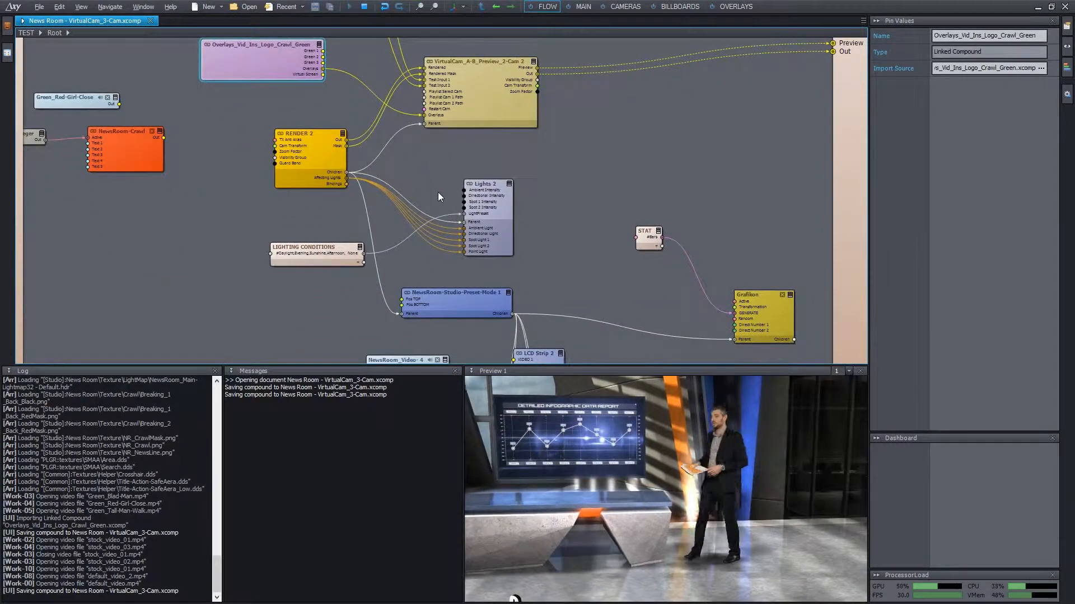
pyautogui.moveTo(438, 196); pyautogui.dragTo(417, 168, button='middle')
pyautogui.scroll(-2, 418, 147)
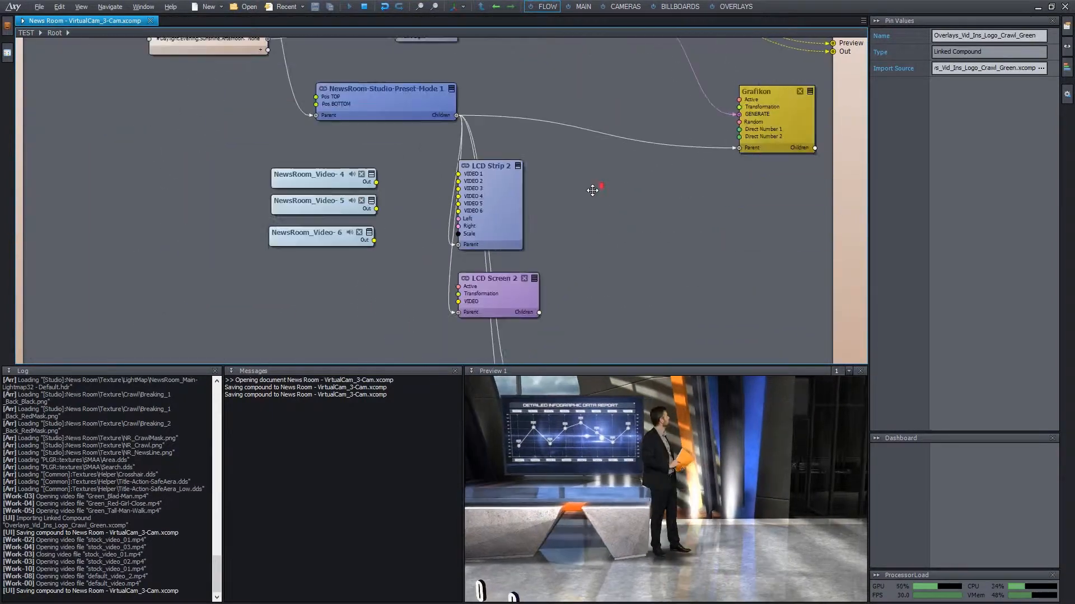
pyautogui.scroll(3, 582, 200)
pyautogui.moveTo(579, 201); pyautogui.dragTo(596, 116, button='middle')
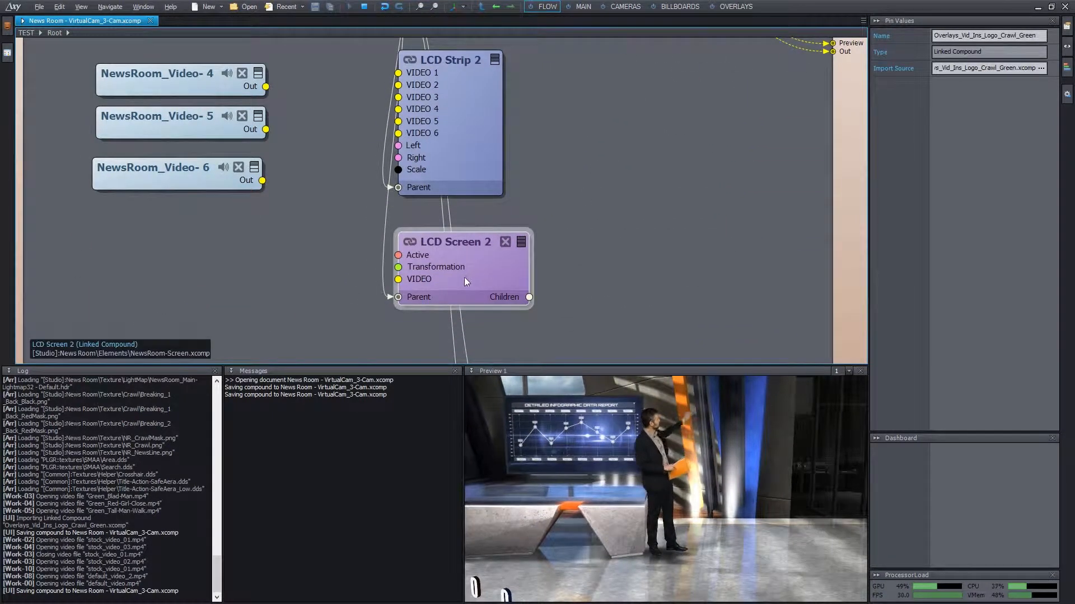
pyautogui.moveTo(427, 288)
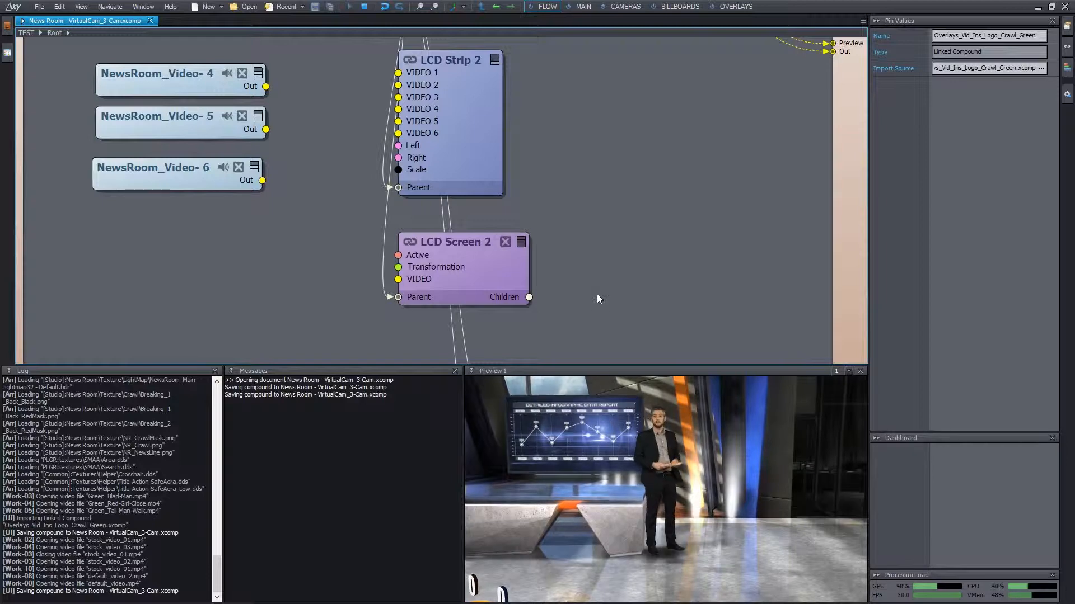
pyautogui.scroll(-5, 597, 298)
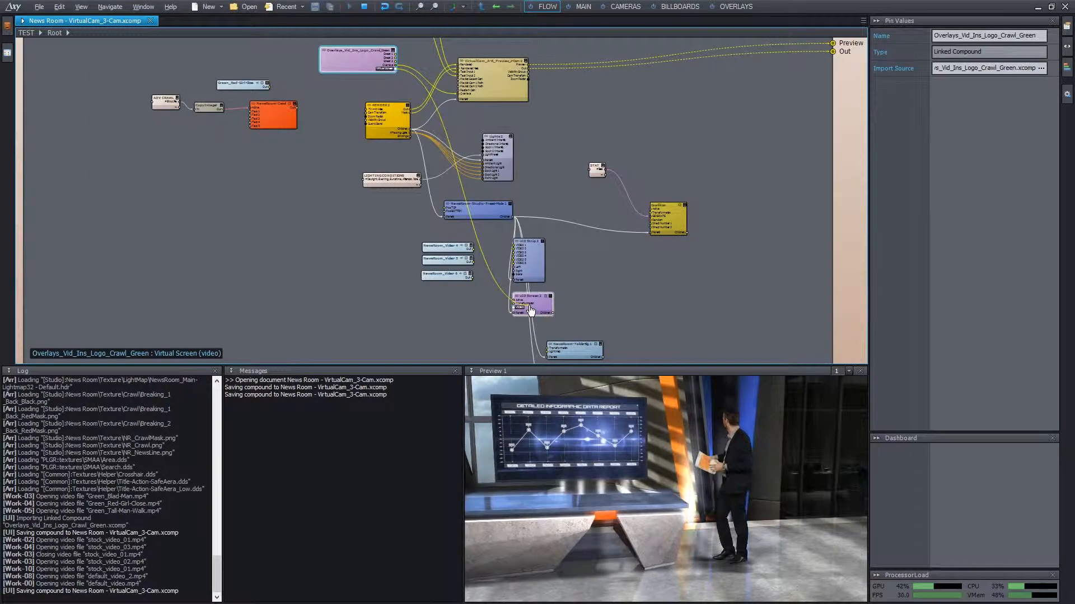
pyautogui.moveTo(529, 306); pyautogui.dragTo(529, 307)
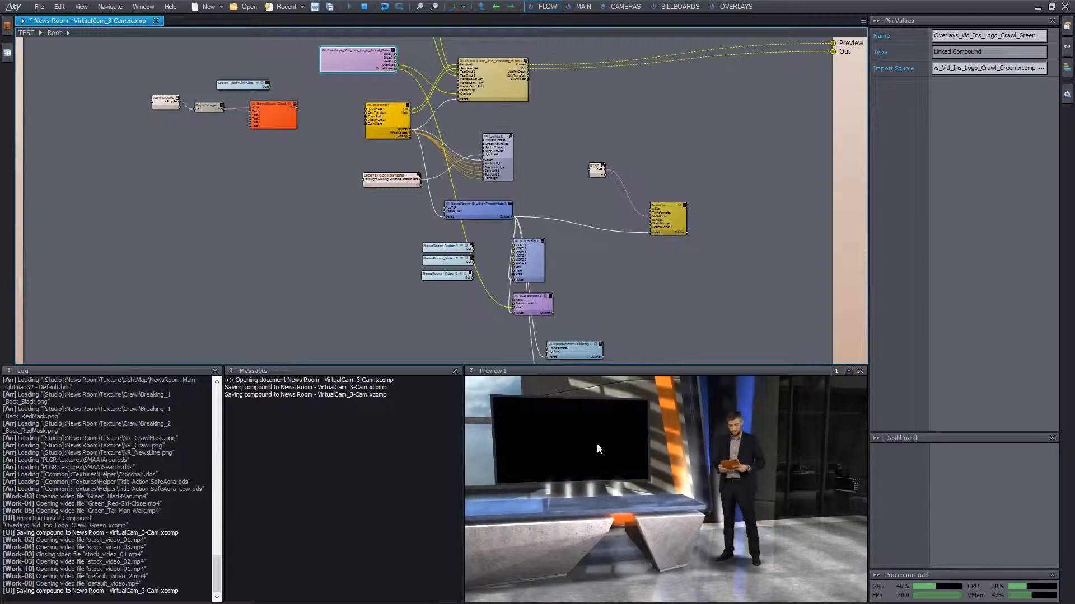
# Add all five clips from Common's Videos\Misc folder to the VIRTUAL SCREEN panel of the Overlays board
pyautogui.click(731, 6)
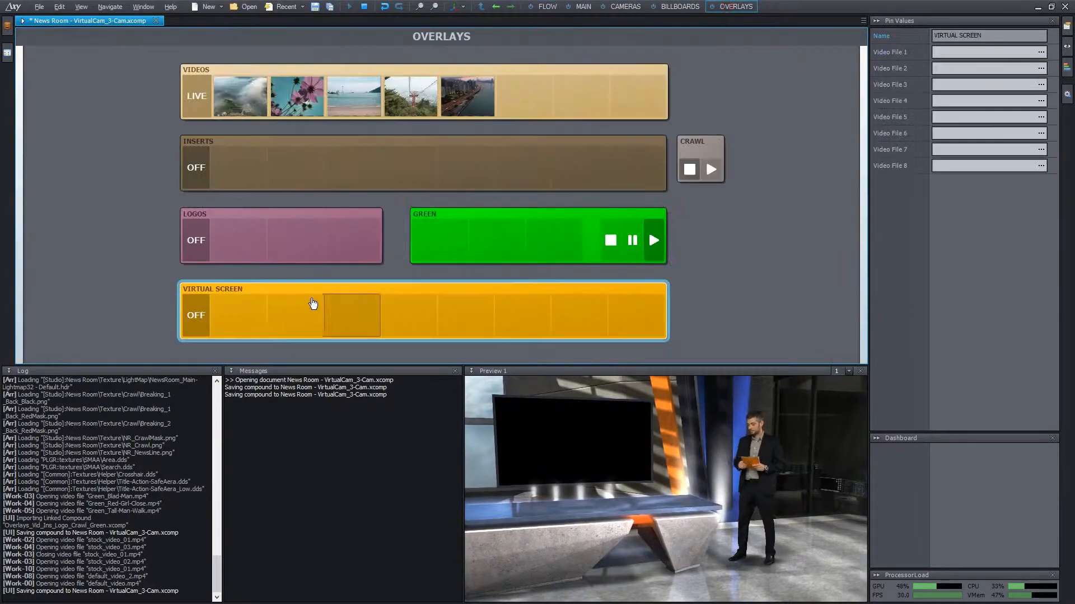
pyautogui.moveTo(106, 232); pyautogui.dragTo(137, 204, button='middle')
pyautogui.click(7, 26)
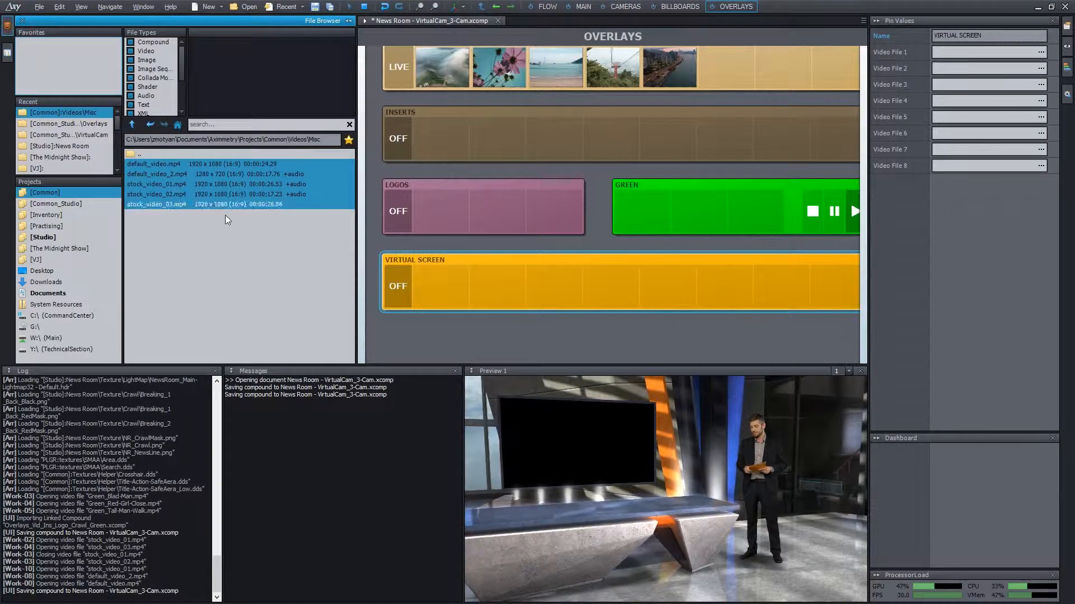
pyautogui.moveTo(227, 219); pyautogui.dragTo(432, 280)
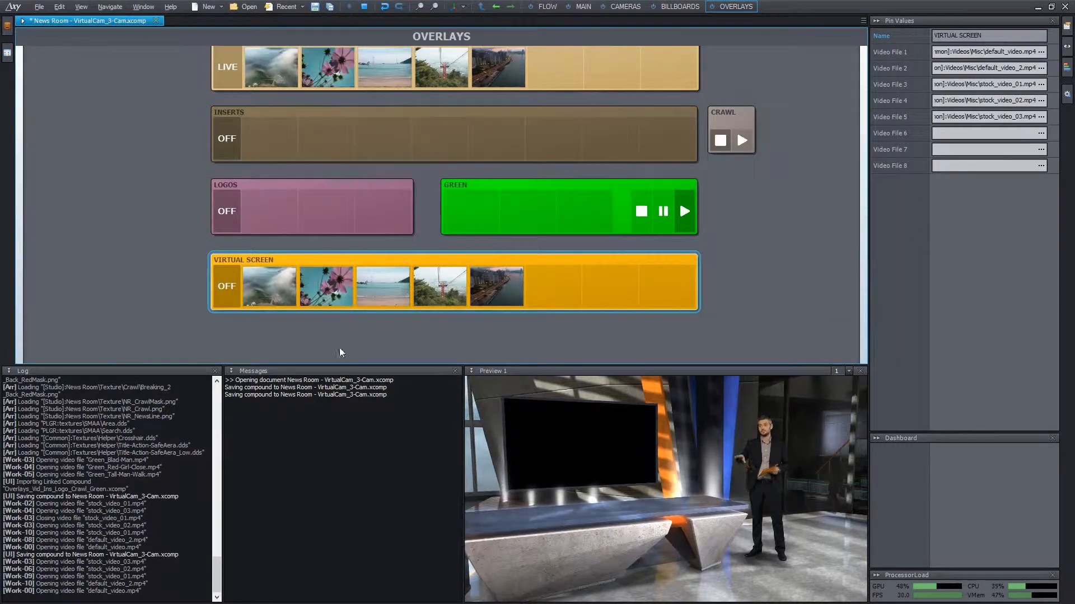
# Play the first three VIRTUAL SCREEN clips one after another on the studio's display
pyautogui.click(270, 286)
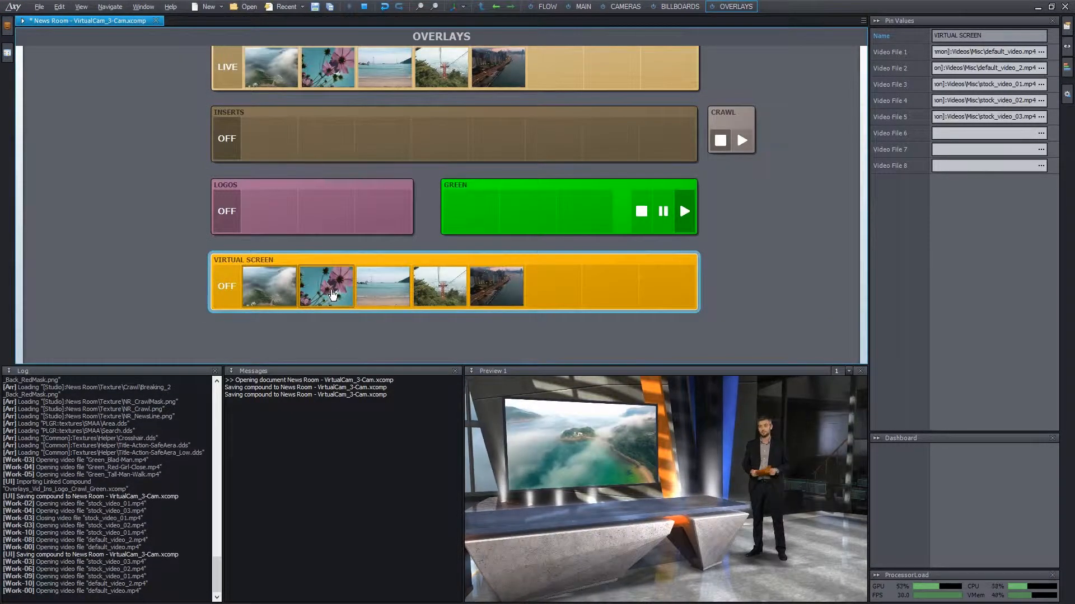
pyautogui.click(332, 295)
pyautogui.click(383, 286)
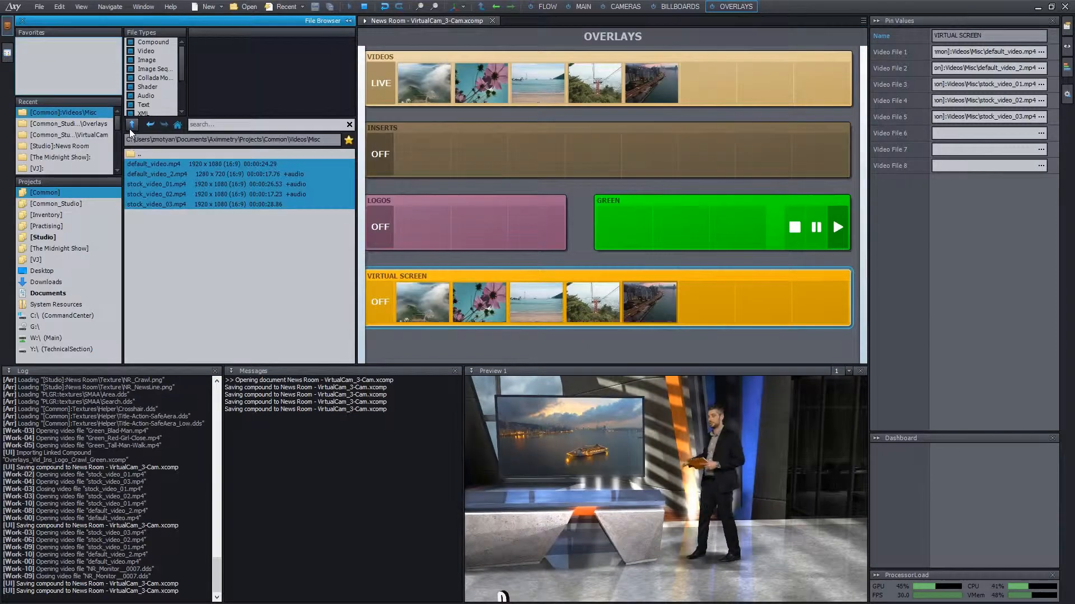
# Add the three Aximmetry Logo PNG files from the Practising project to the LOGOS panel and show the first logo
pyautogui.click(62, 227)
pyautogui.click(165, 164)
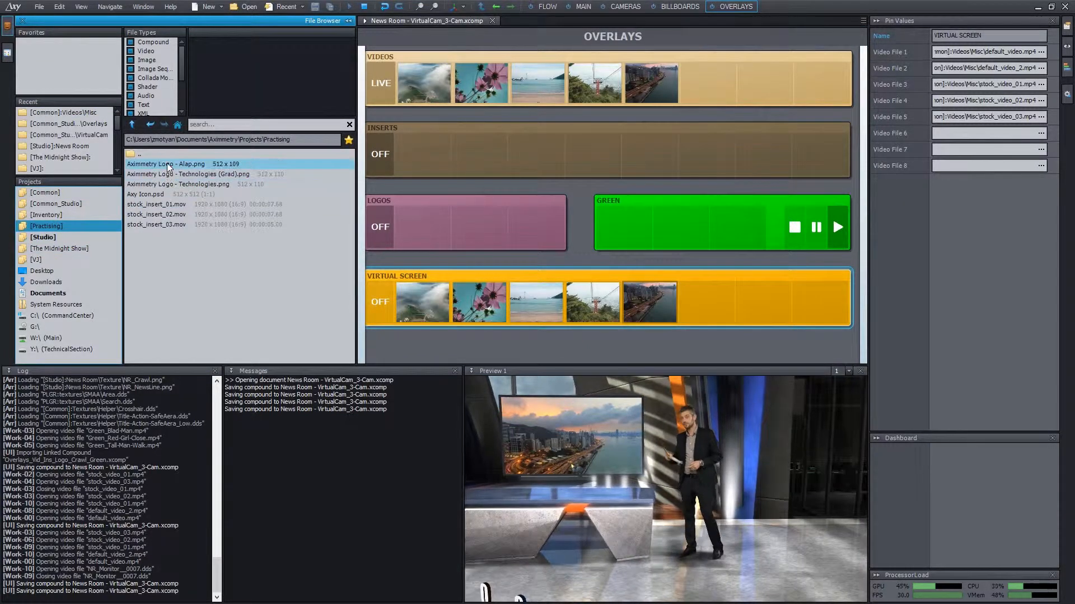
pyautogui.keyDown('shift'); pyautogui.click(172, 185); pyautogui.keyUp('shift')
pyautogui.moveTo(172, 185); pyautogui.dragTo(417, 220)
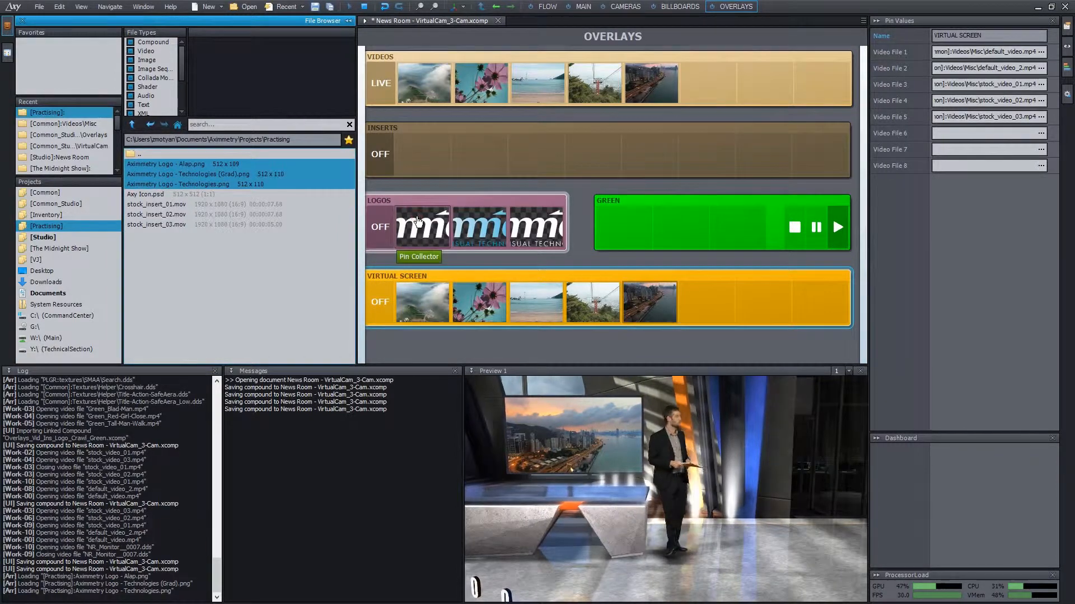
pyautogui.click(418, 223)
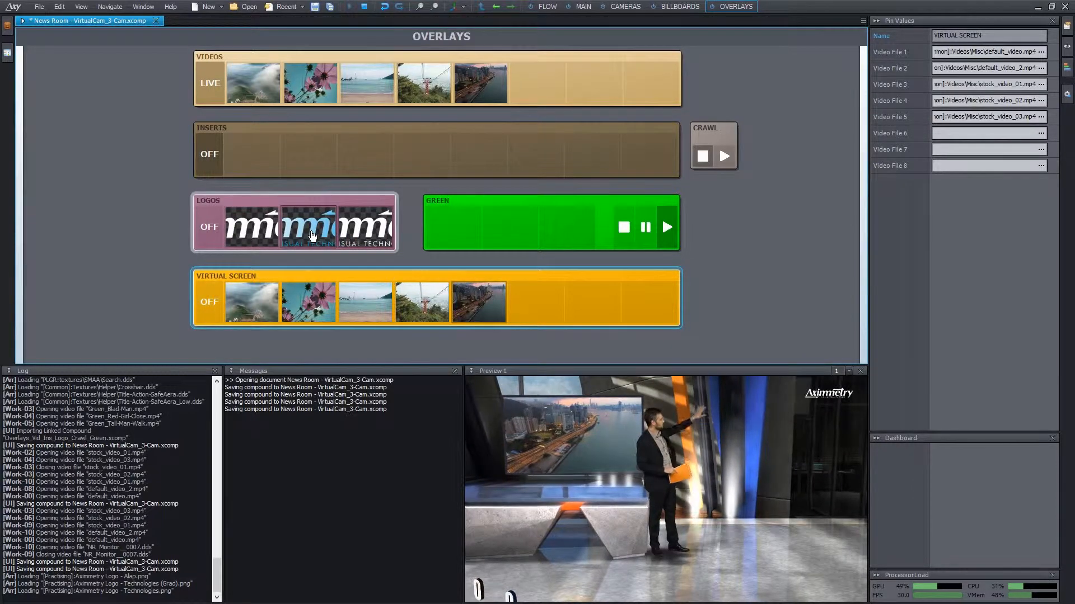
# Try a smaller horizontal Offset for the LOGOS panel and set its Scale to 0.3
pyautogui.click(358, 196)
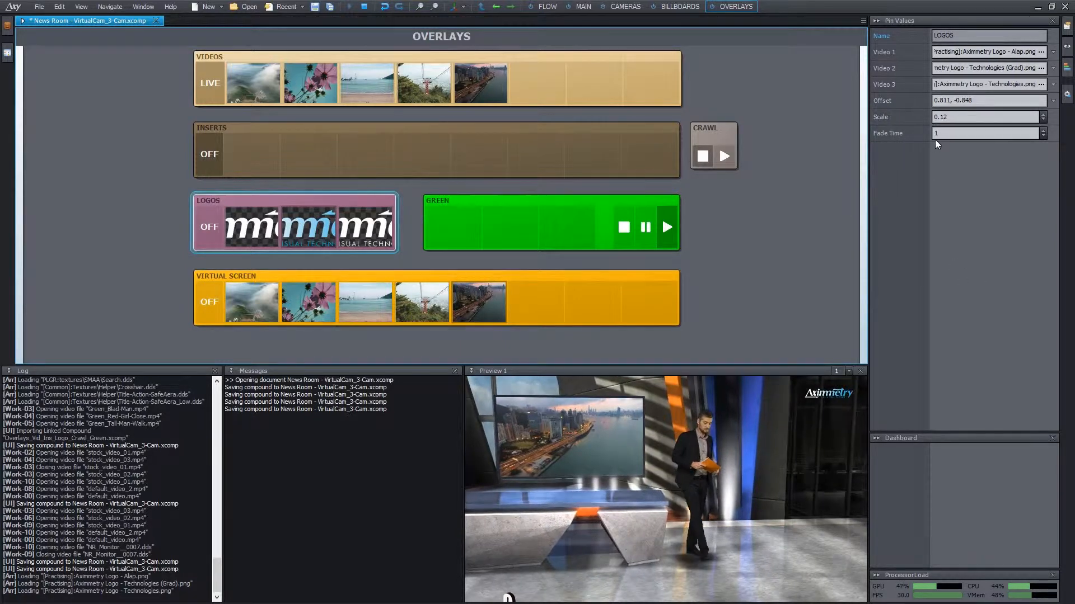
pyautogui.click(942, 100)
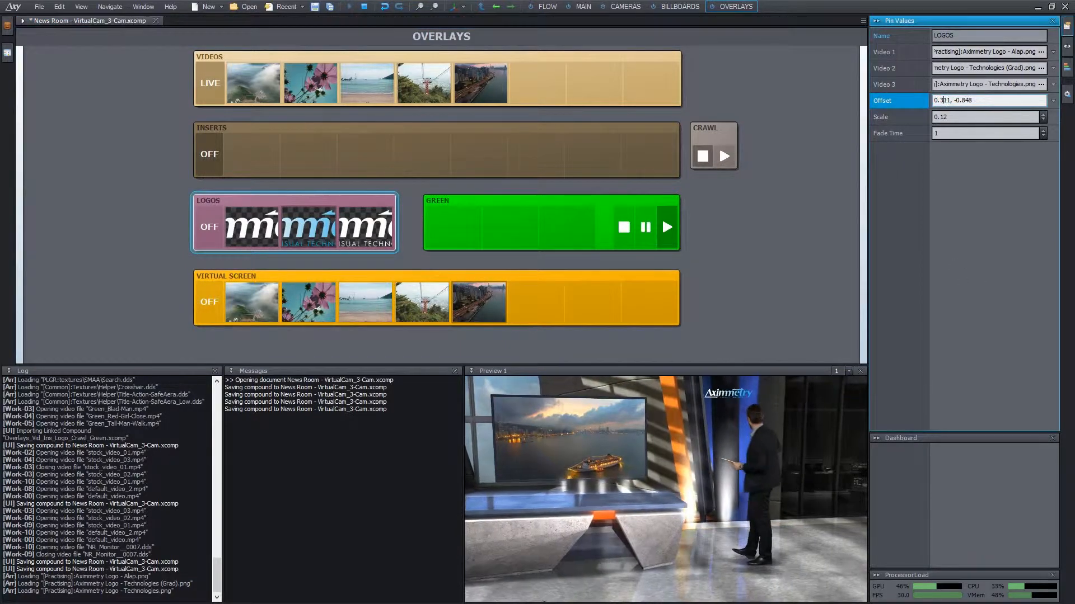
pyautogui.click(942, 116)
pyautogui.write('0.3')
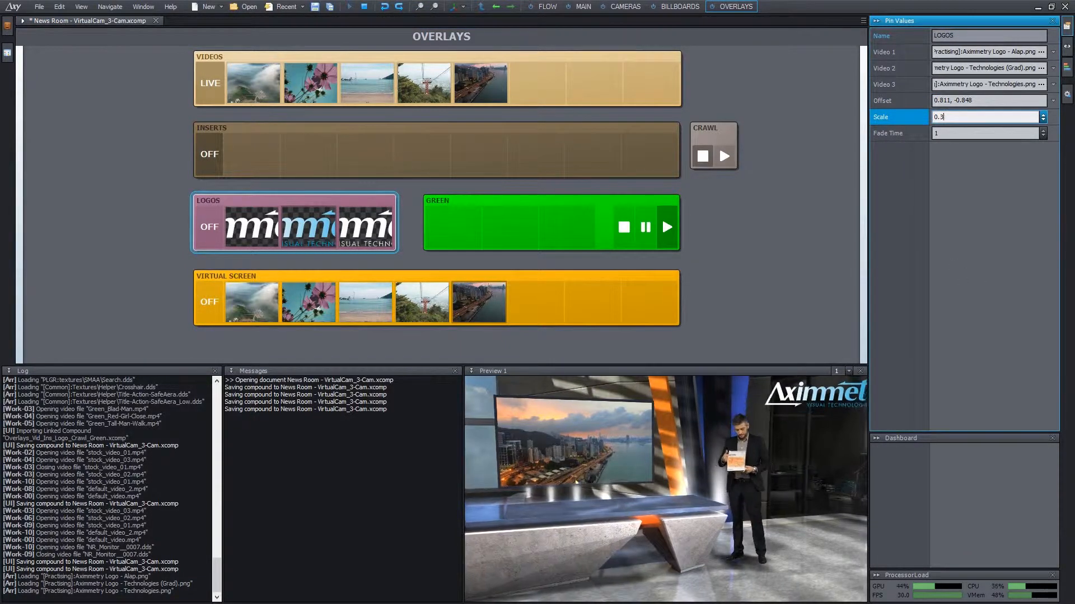
# Set the LOGOS panel's Scale to 0.12
pyautogui.moveTo(943, 108); pyautogui.dragTo(946, 120)
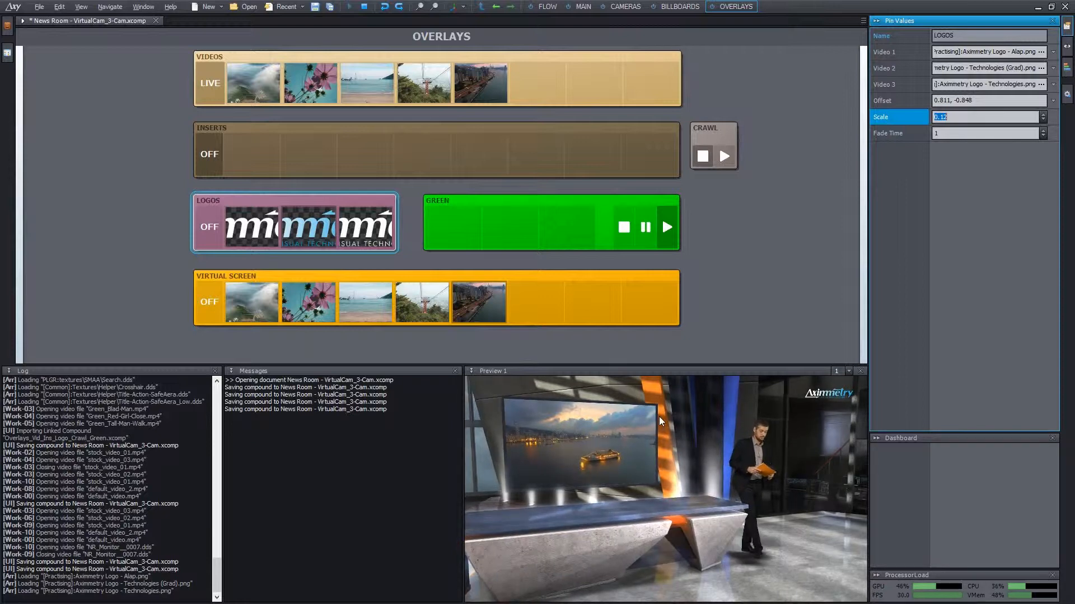
# Add stock_insert_01.mov, stock_insert_02.mov and stock_insert_03.mov from the Practising project to the INSERTS panel
pyautogui.click(440, 129)
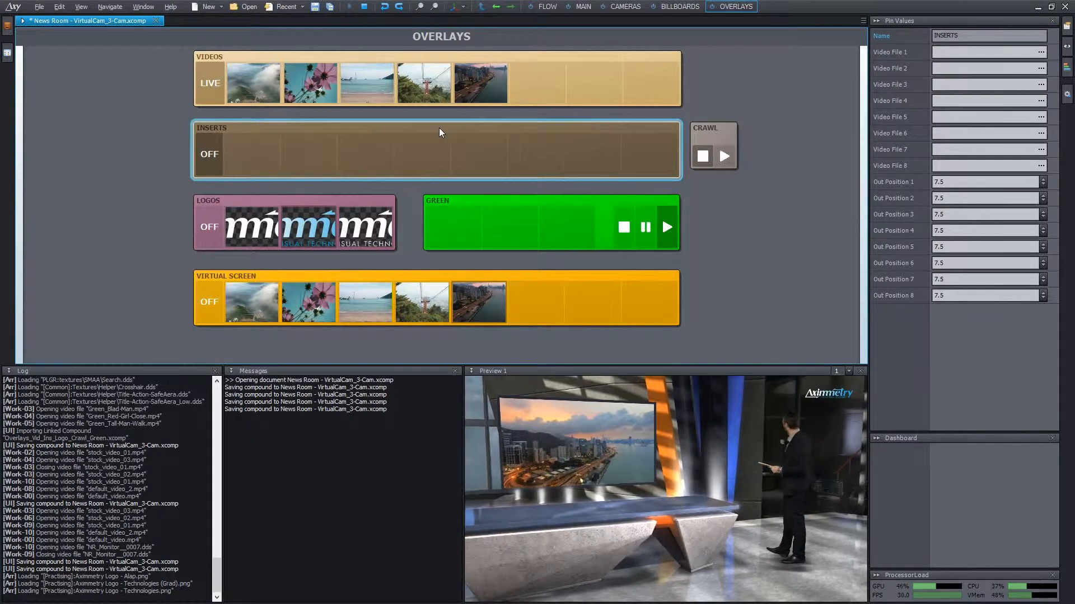
pyautogui.click(7, 25)
pyautogui.click(156, 204)
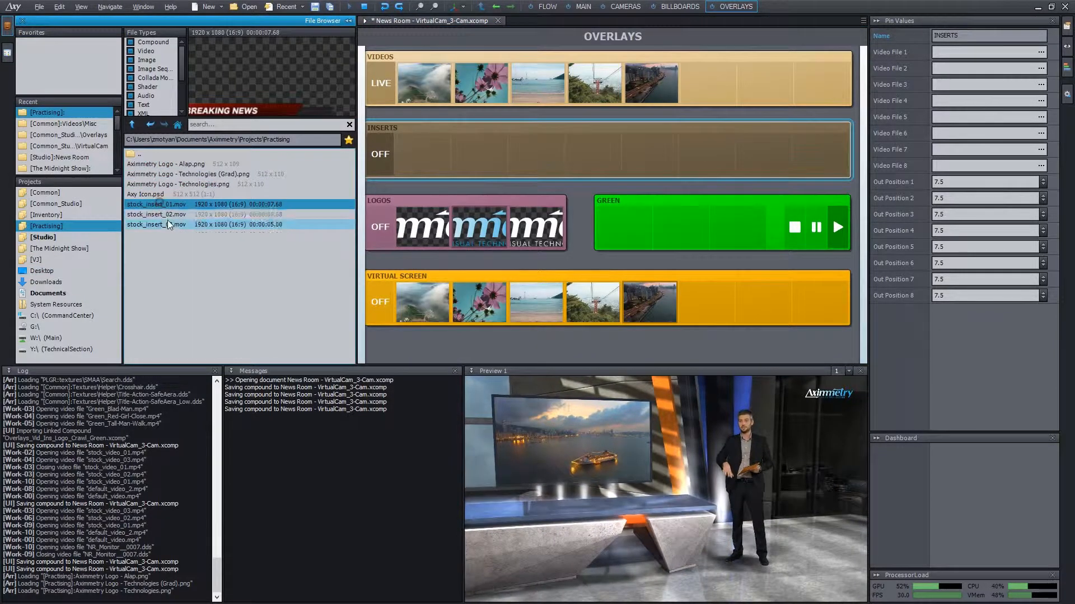
pyautogui.keyDown('shift'); pyautogui.click(167, 224); pyautogui.keyUp('shift')
pyautogui.moveTo(166, 209); pyautogui.dragTo(424, 162)
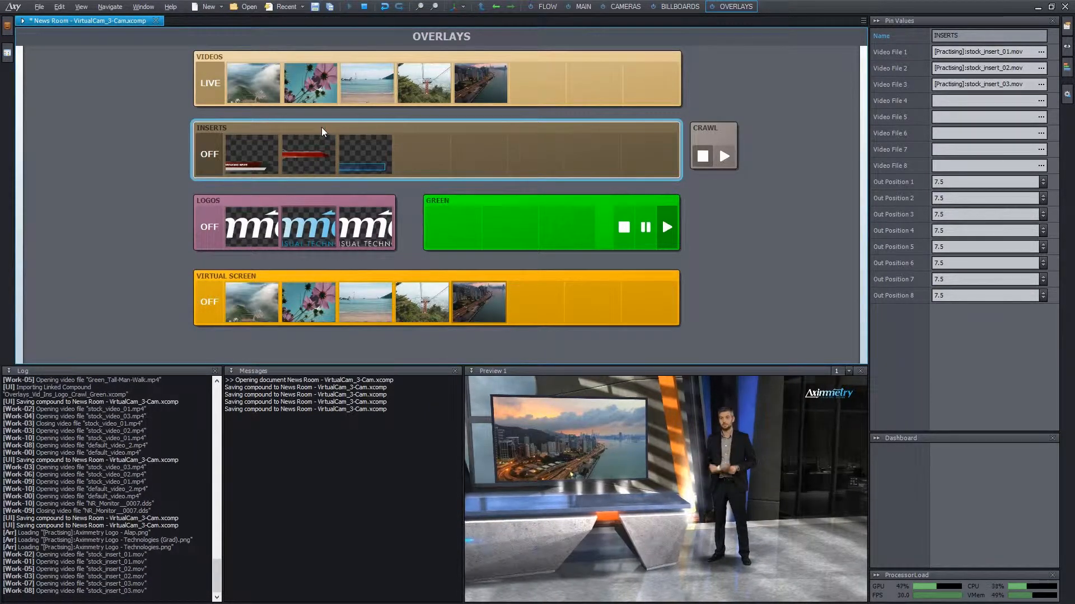
# Play the second insert clip and set Out Position 2 of the INSERTS panel to 7
pyautogui.click(313, 152)
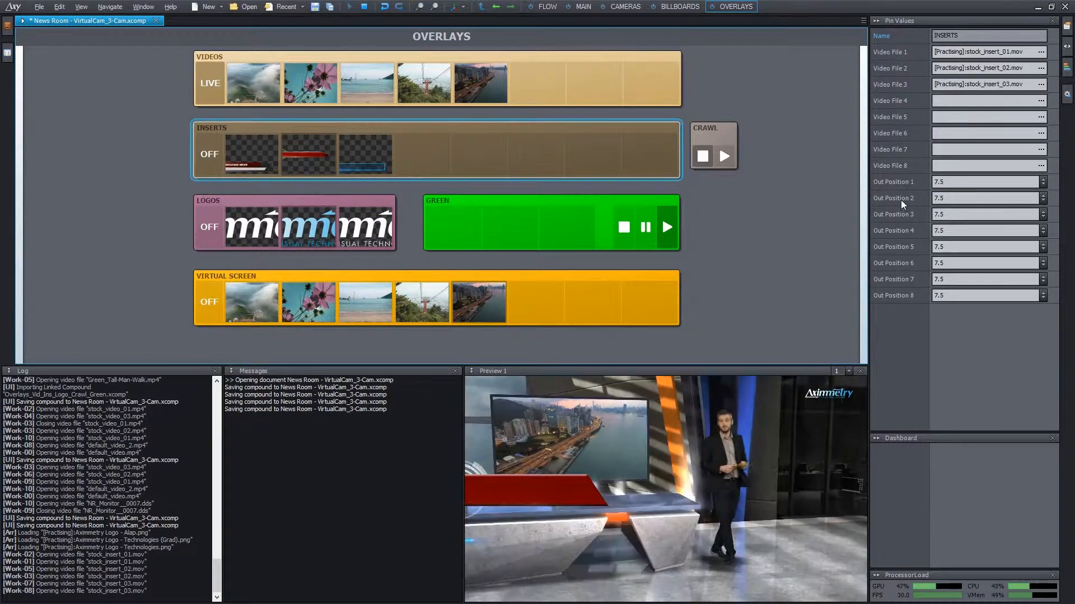
pyautogui.click(901, 200)
pyautogui.click(964, 198)
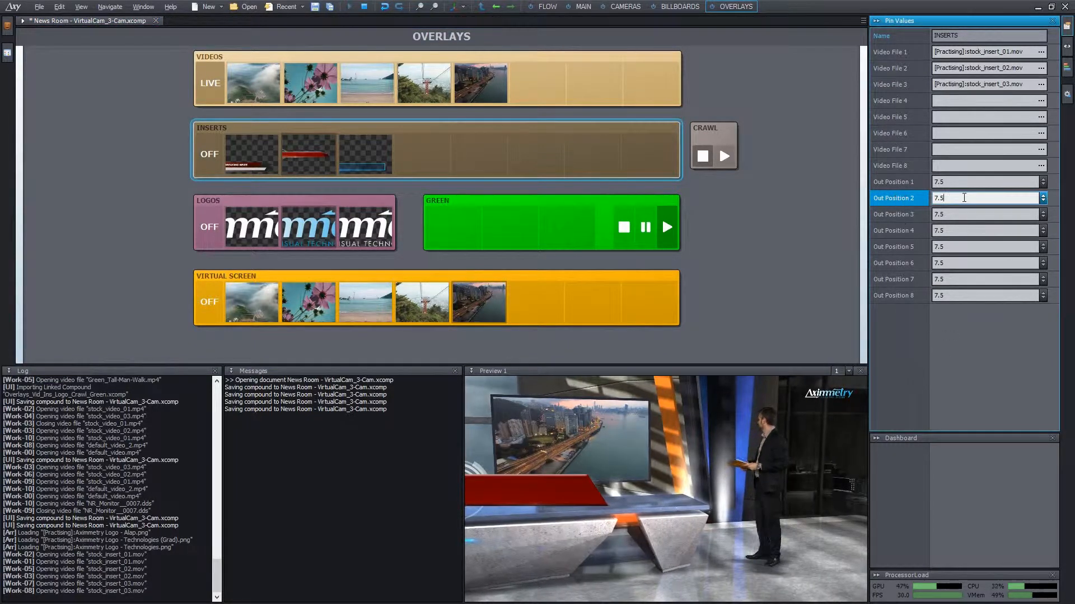
pyautogui.press('BackSpace')
pyautogui.press('BackSpace')
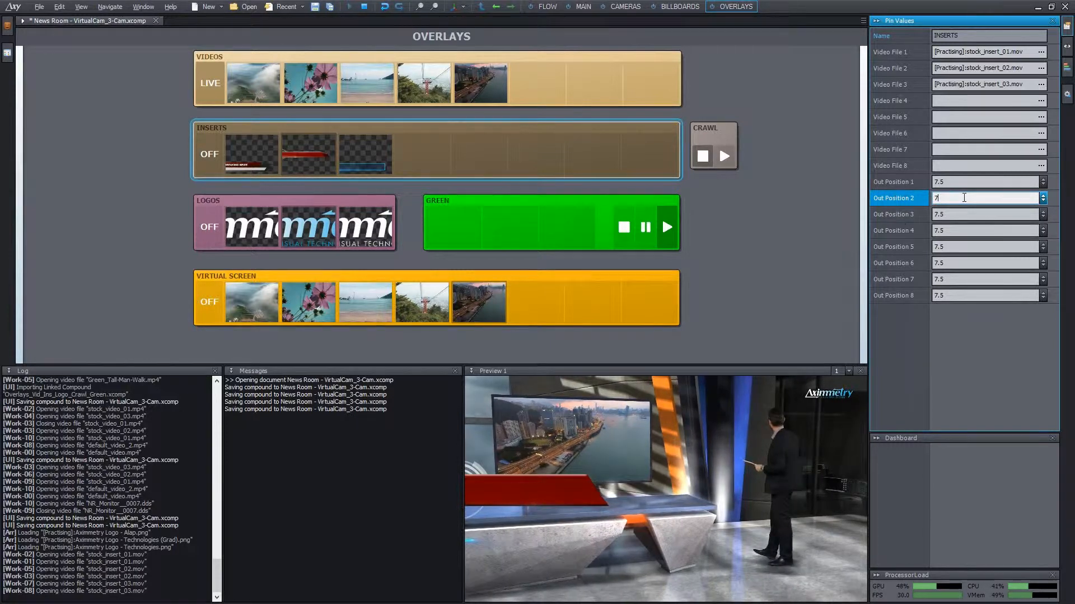
pyautogui.press('Return')
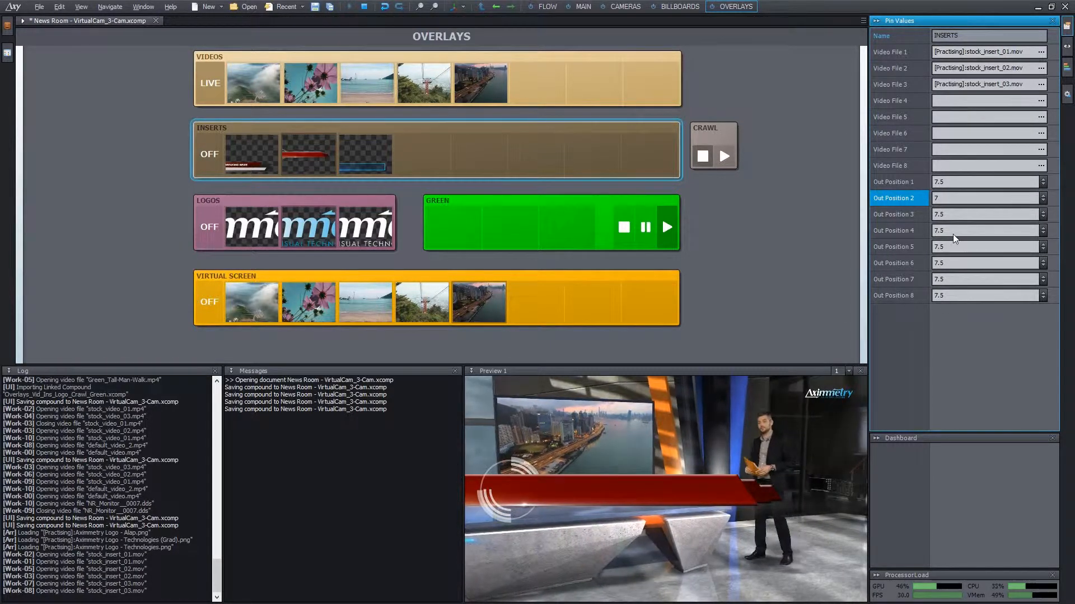
pyautogui.click(960, 201)
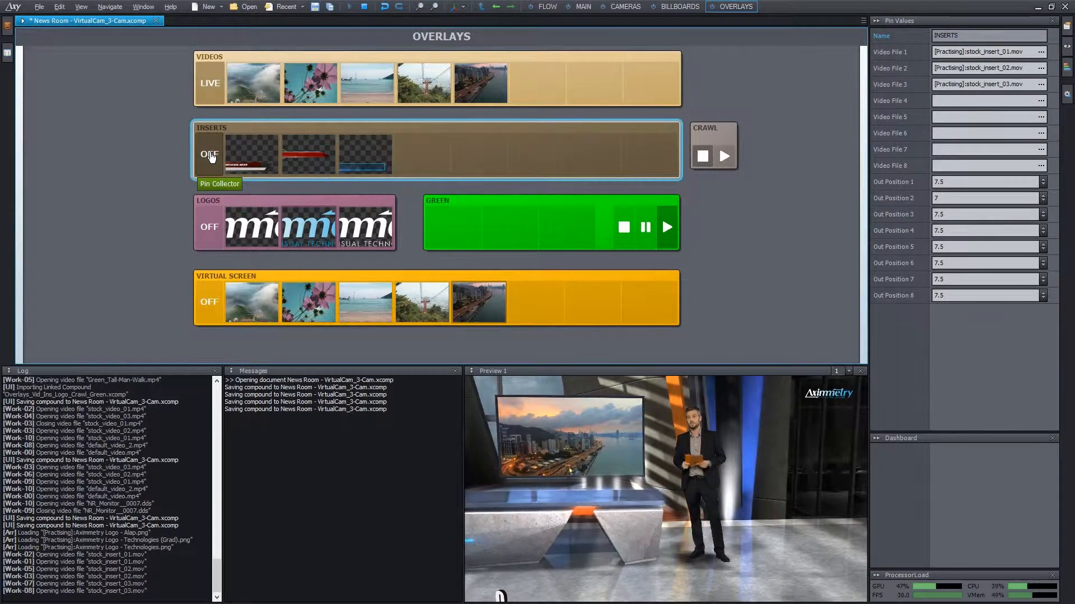
# Play the second insert again, let it run out, and save the compound
pyautogui.click(306, 162)
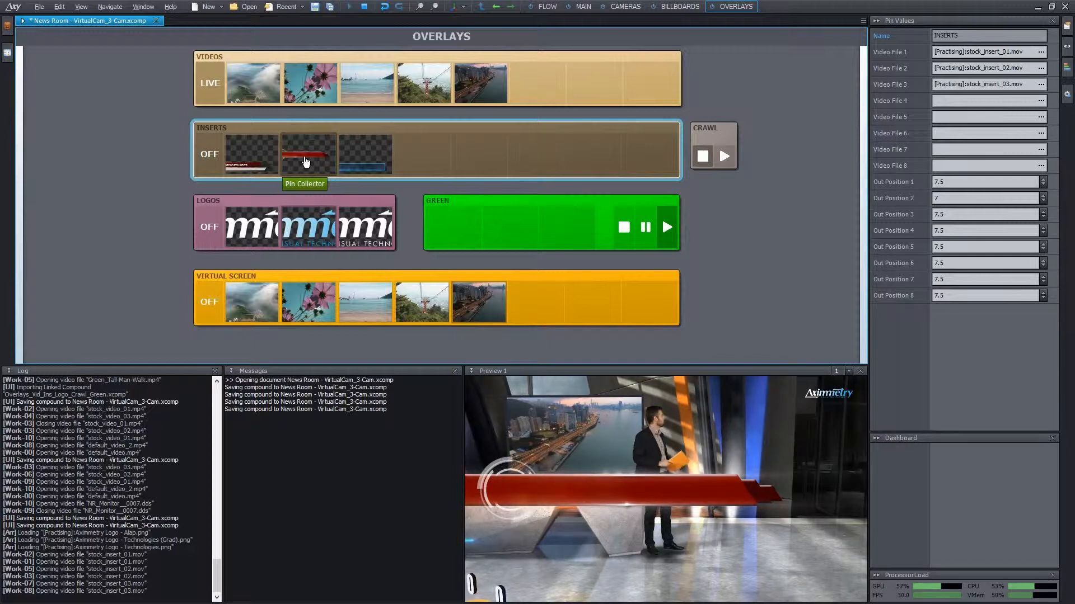
pyautogui.click(306, 162)
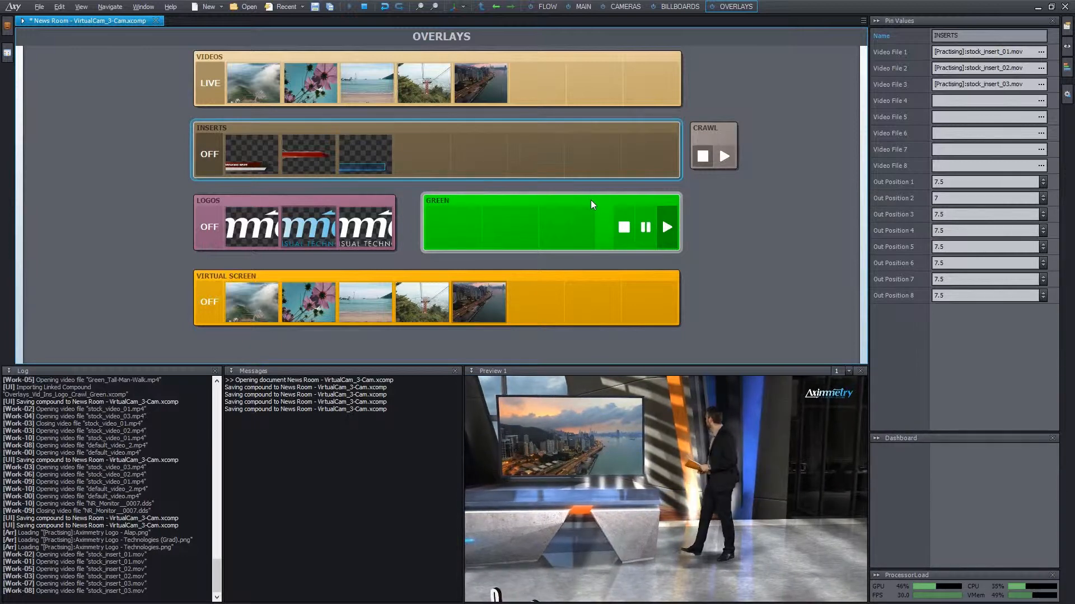
pyautogui.hotkey('ctrl', 's')
# Delete the Green_Tall-Man-Walk and Green_Blad-Man video players from the studio's flow graph
pyautogui.click(547, 7)
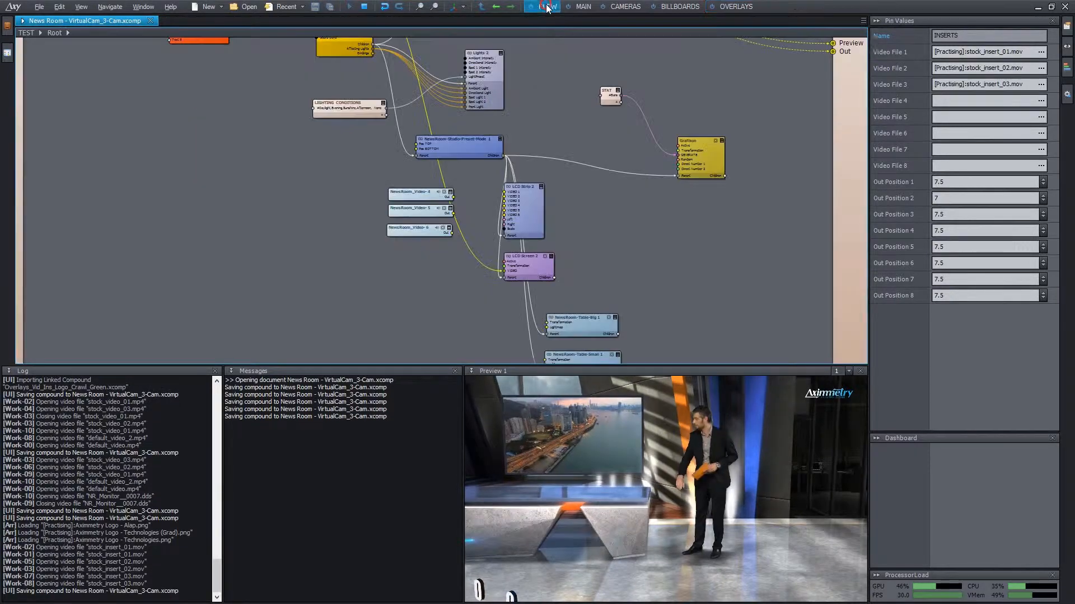
pyautogui.moveTo(393, 133); pyautogui.dragTo(419, 266, button='middle')
pyautogui.scroll(3, 342, 122)
pyautogui.moveTo(352, 109); pyautogui.dragTo(332, 212, button='middle')
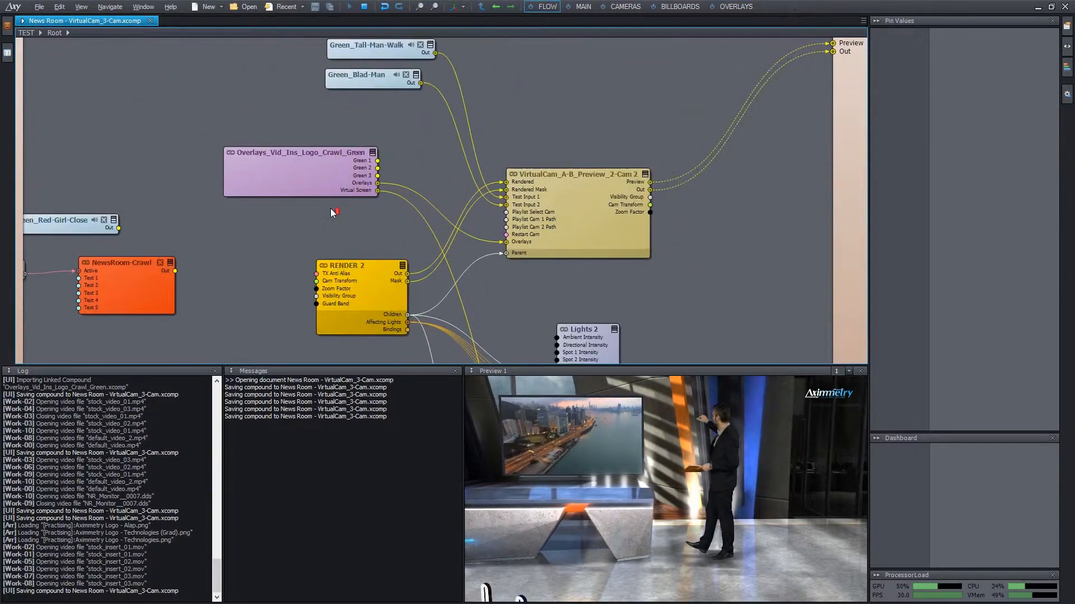
pyautogui.scroll(4, 330, 211)
pyautogui.moveTo(492, 124); pyautogui.dragTo(343, 154, button='middle')
pyautogui.scroll(-2, 386, 148)
pyautogui.scroll(2, 365, 162)
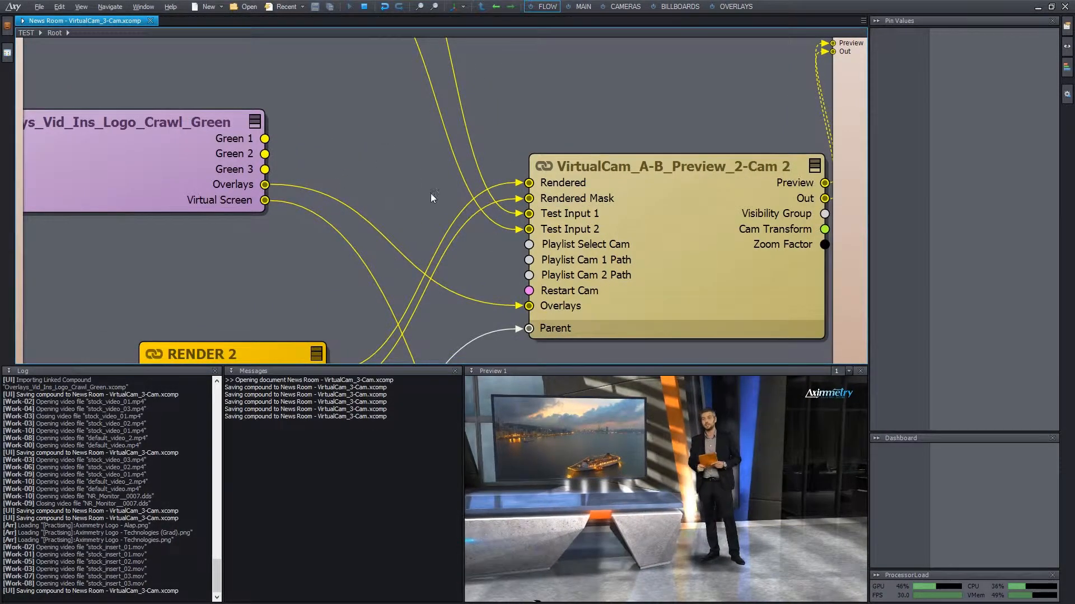
pyautogui.scroll(-2, 431, 193)
pyautogui.moveTo(489, 151); pyautogui.dragTo(469, 199, button='middle')
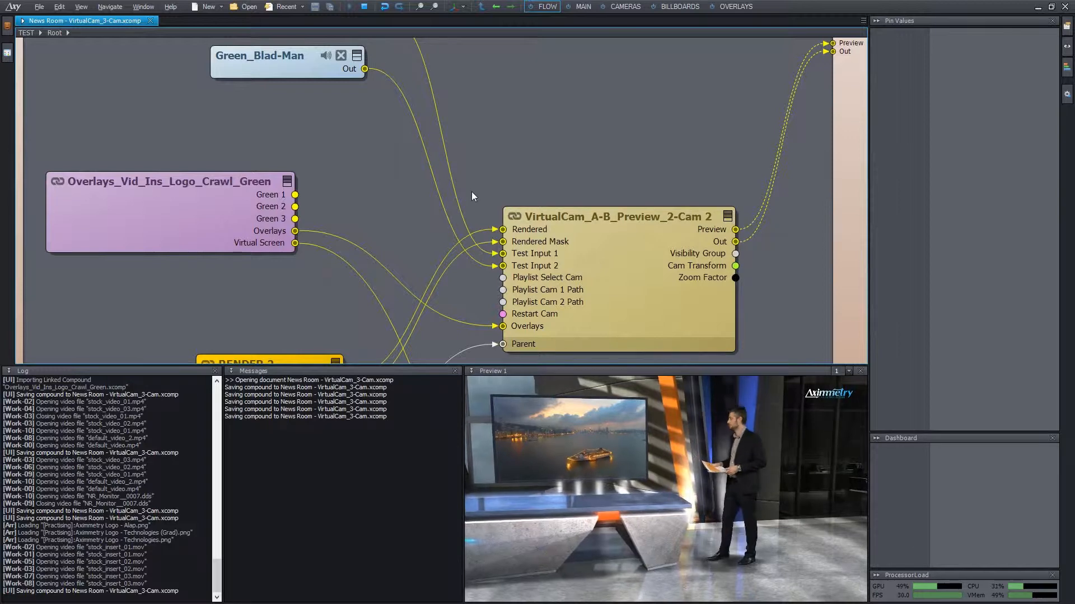
pyautogui.moveTo(471, 191); pyautogui.dragTo(465, 251, button='right')
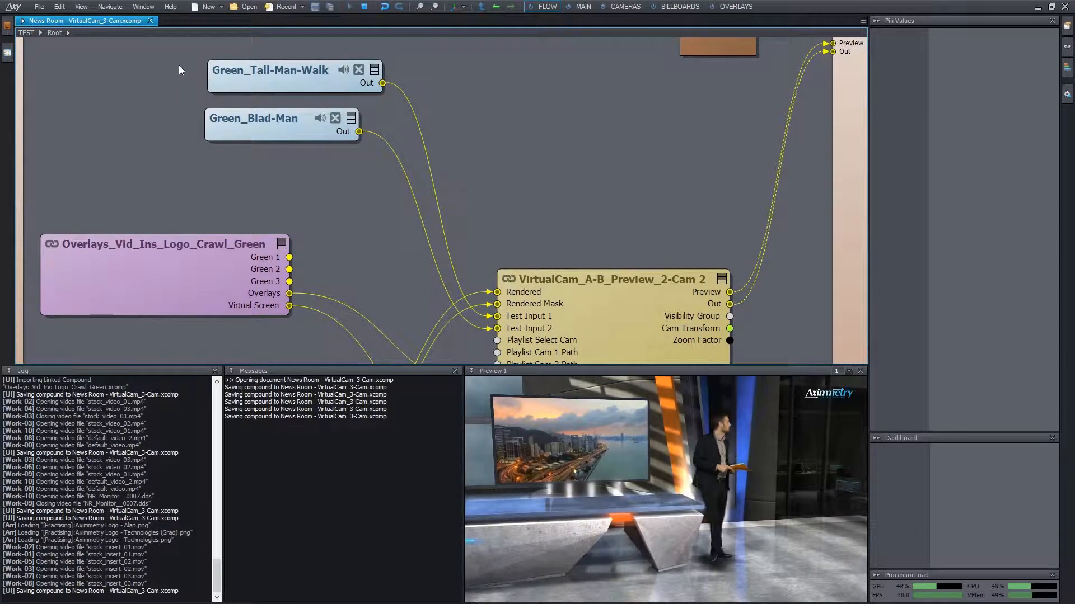
pyautogui.moveTo(179, 65); pyautogui.dragTo(322, 161)
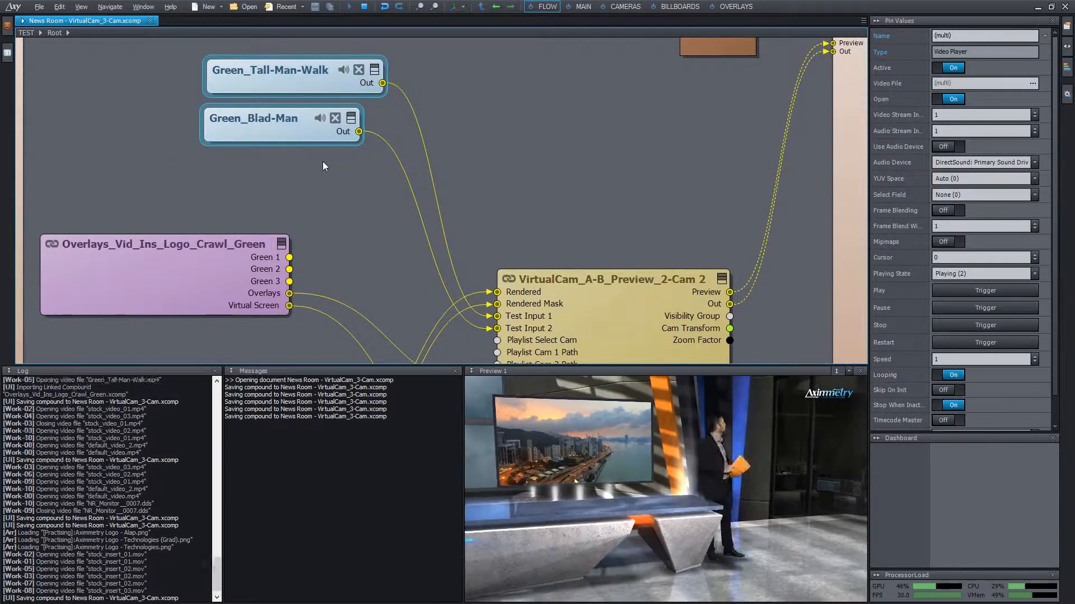
pyautogui.press('Delete')
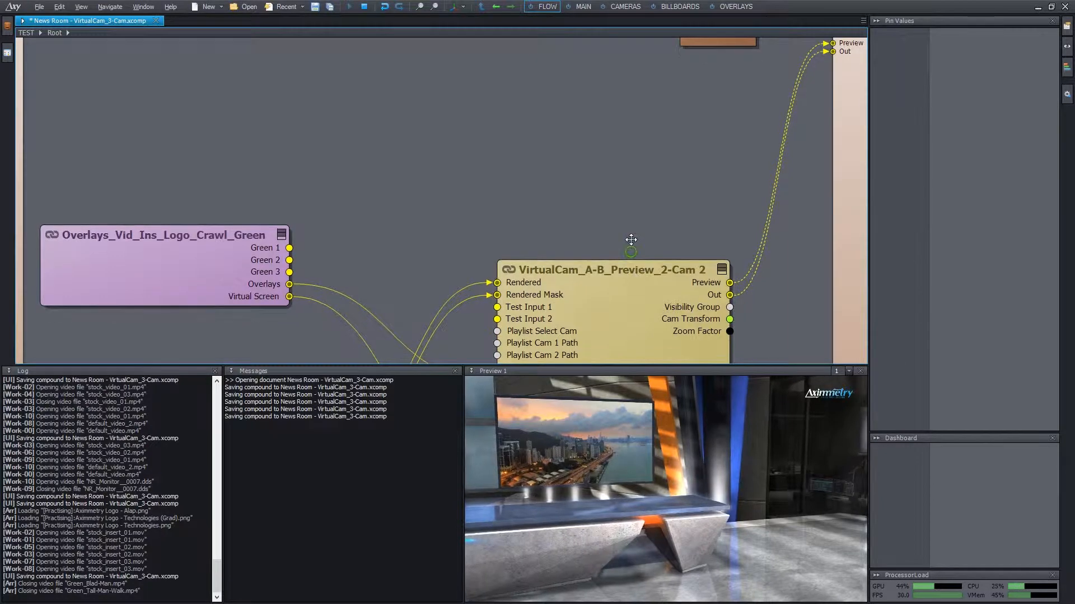
# Connect the overlays compound's Green 1 and Green 2 outputs to Test Input 1 and Test Input 2 of the two-camera compound
pyautogui.scroll(-2, 628, 194)
pyautogui.scroll(1, 603, 182)
pyautogui.moveTo(602, 174); pyautogui.dragTo(555, 95, button='middle')
pyautogui.moveTo(209, 135); pyautogui.dragTo(475, 211)
pyautogui.moveTo(209, 152); pyautogui.dragTo(473, 226)
pyautogui.scroll(-1, 560, 140)
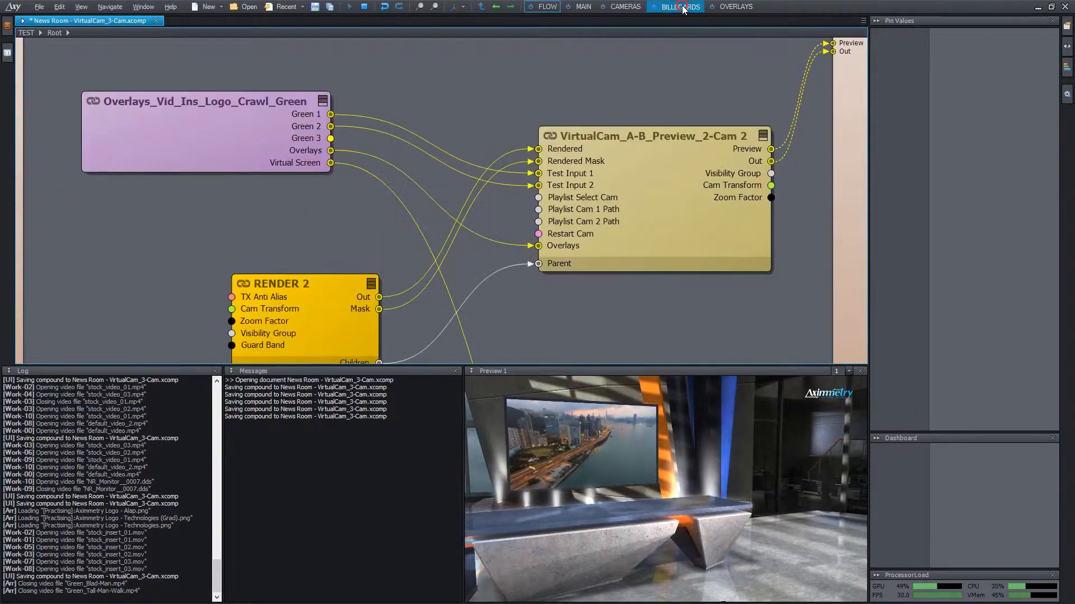
# Toggle the Test source of INPUT 1 on the BILLBOARDS board off and back on
pyautogui.click(679, 6)
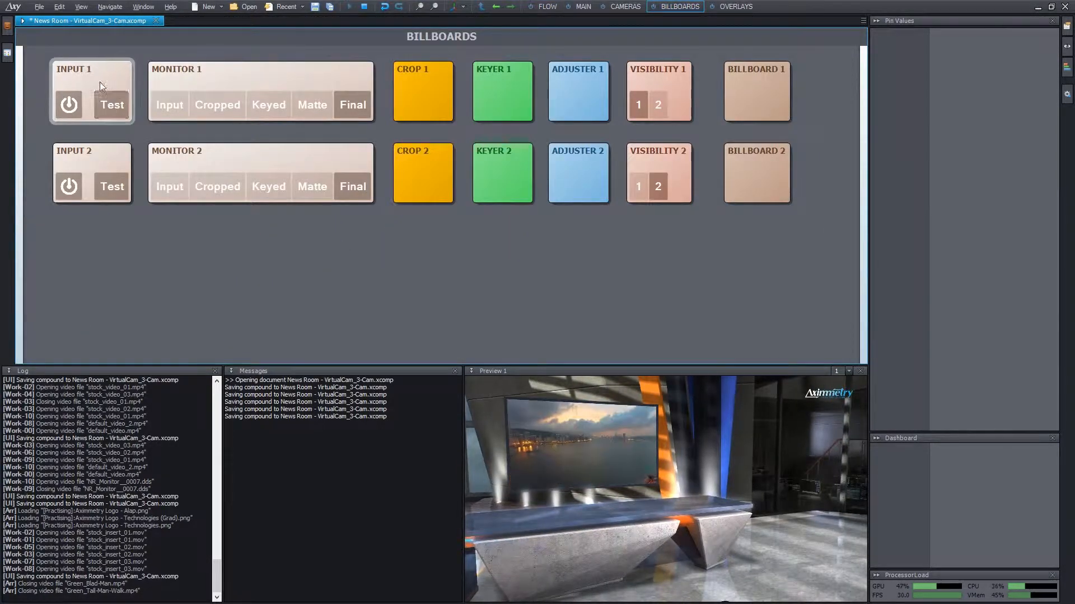
pyautogui.click(112, 105)
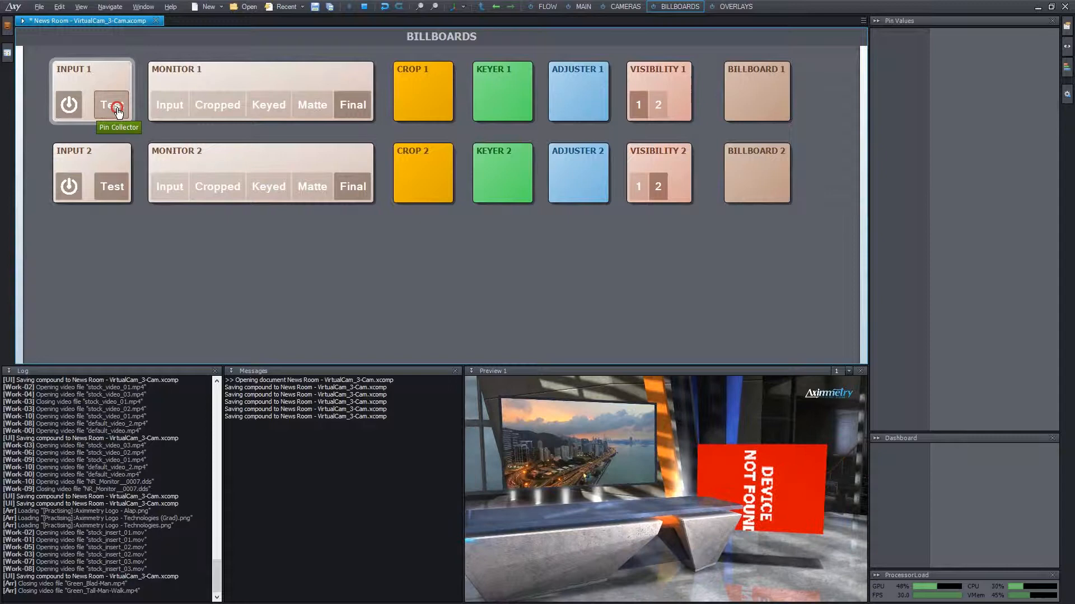
# Add Green_Tall-Man-Walk.mp4 and Green_Blad-Man.mp4 from Common's Videos\Green folder to the first two slots of the GREEN panel on the Overlays board
pyautogui.click(723, 6)
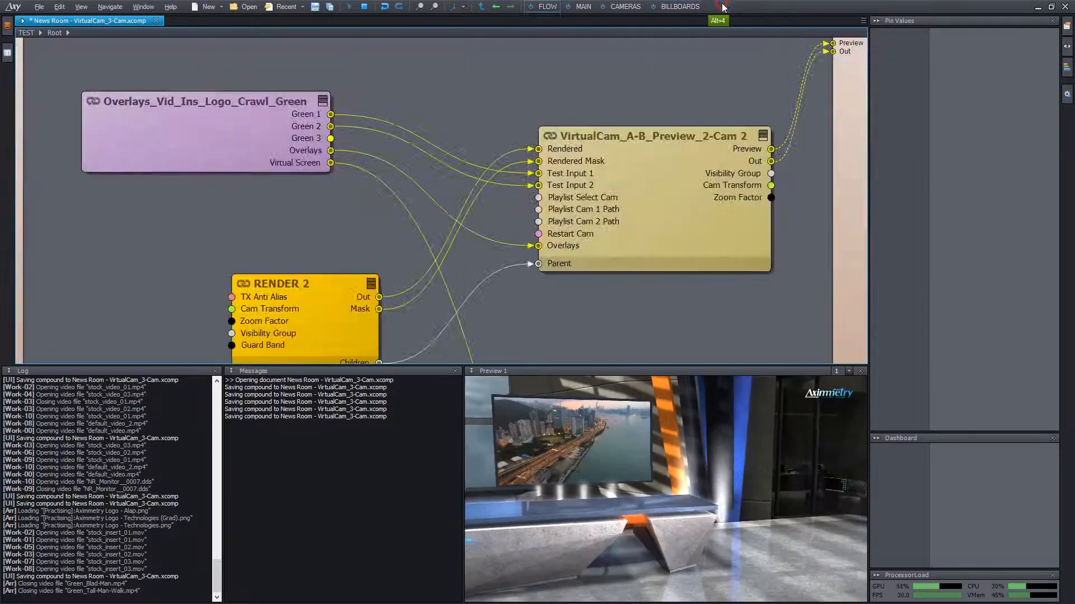
pyautogui.scroll(2, 590, 198)
pyautogui.moveTo(745, 182); pyautogui.dragTo(736, 147, button='middle')
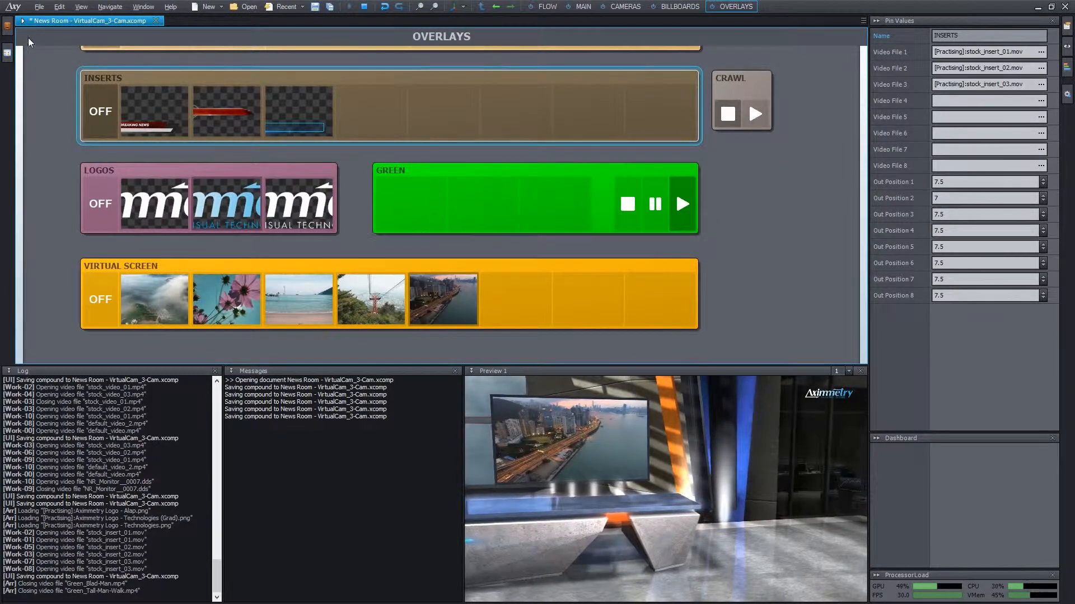
pyautogui.click(7, 26)
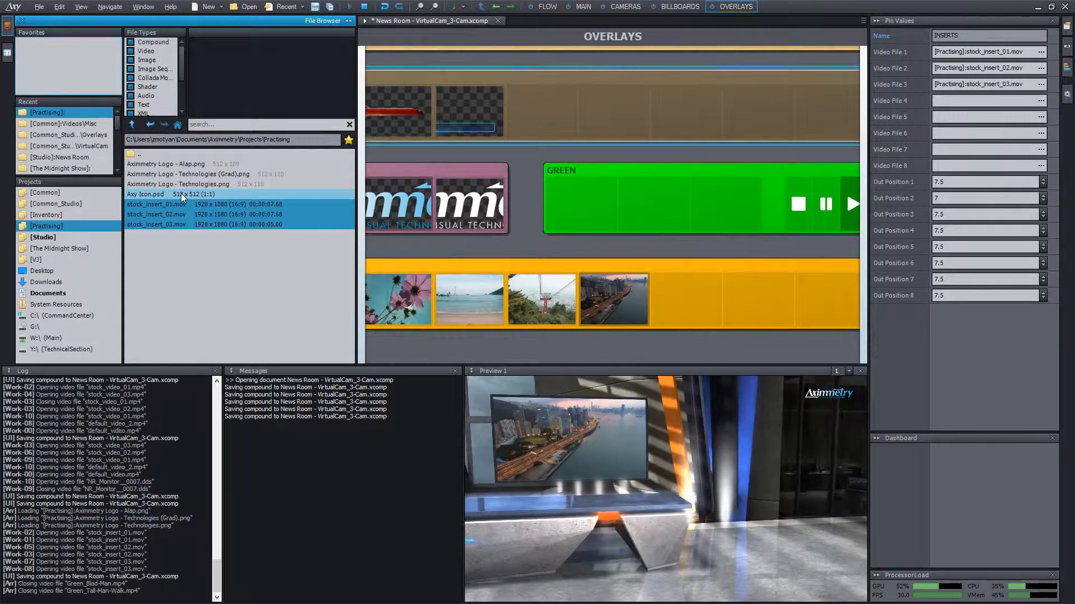
pyautogui.click(84, 193)
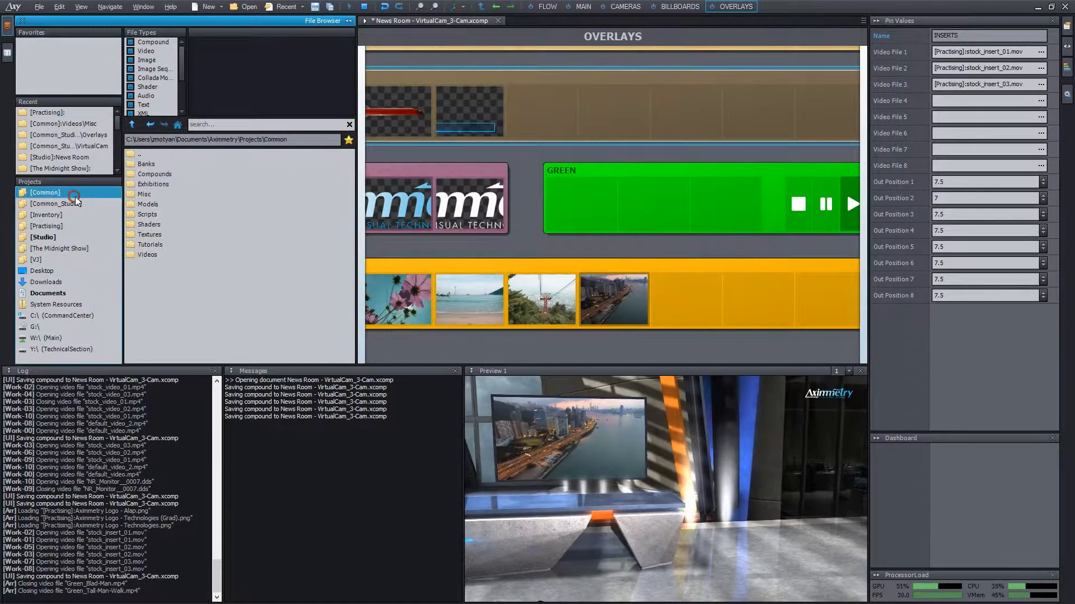
pyautogui.doubleClick(144, 270)
pyautogui.doubleClick(146, 164)
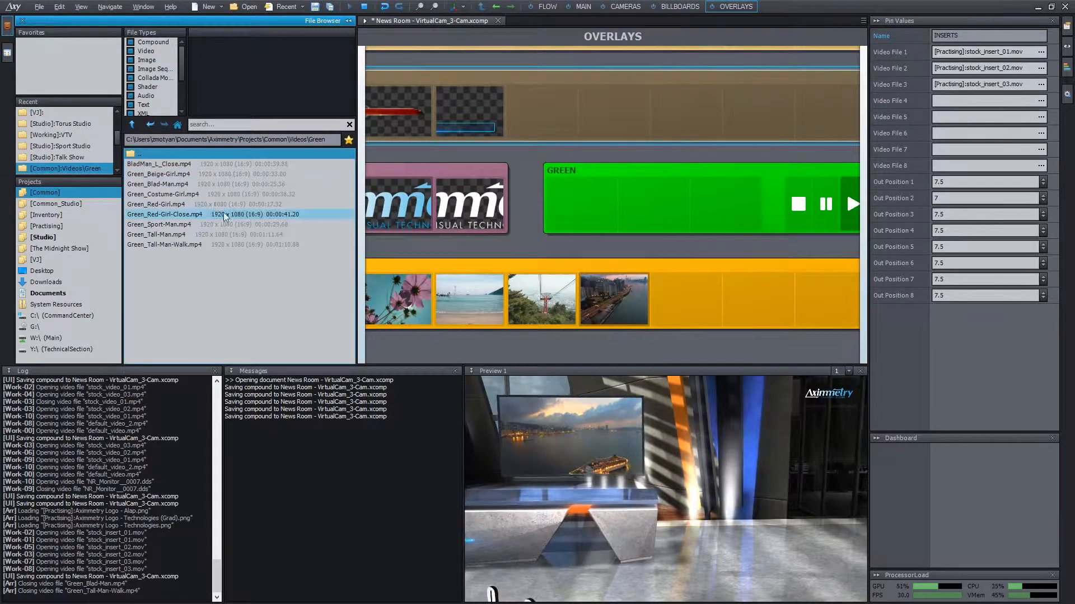
pyautogui.moveTo(159, 245); pyautogui.dragTo(582, 204)
pyautogui.moveTo(161, 184); pyautogui.dragTo(656, 208)
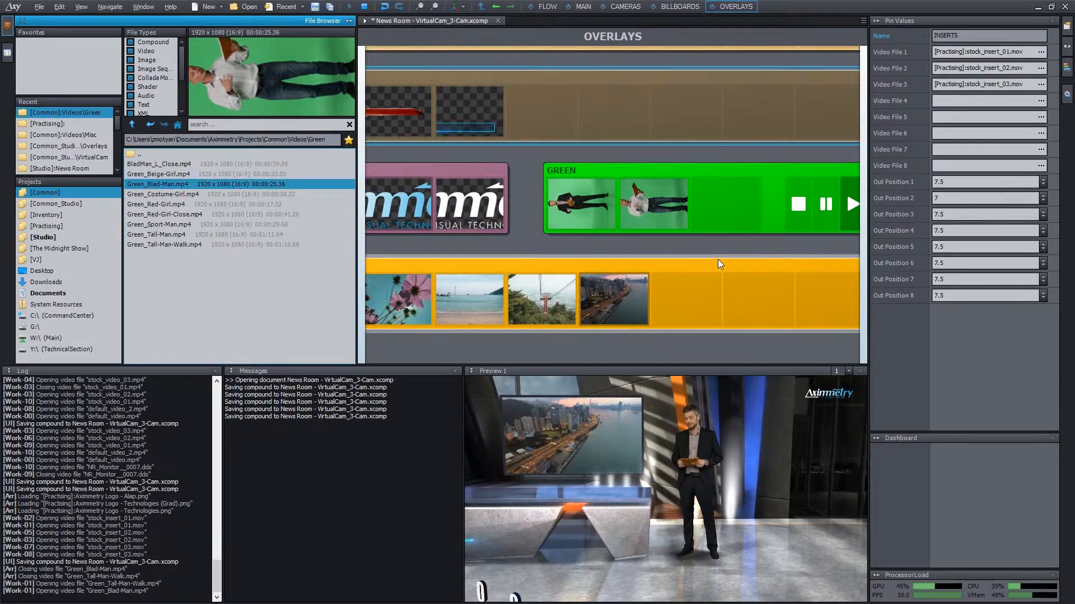
# Stop and restart playback of the GREEN panel's videos
pyautogui.moveTo(731, 223); pyautogui.dragTo(743, 159, button='right')
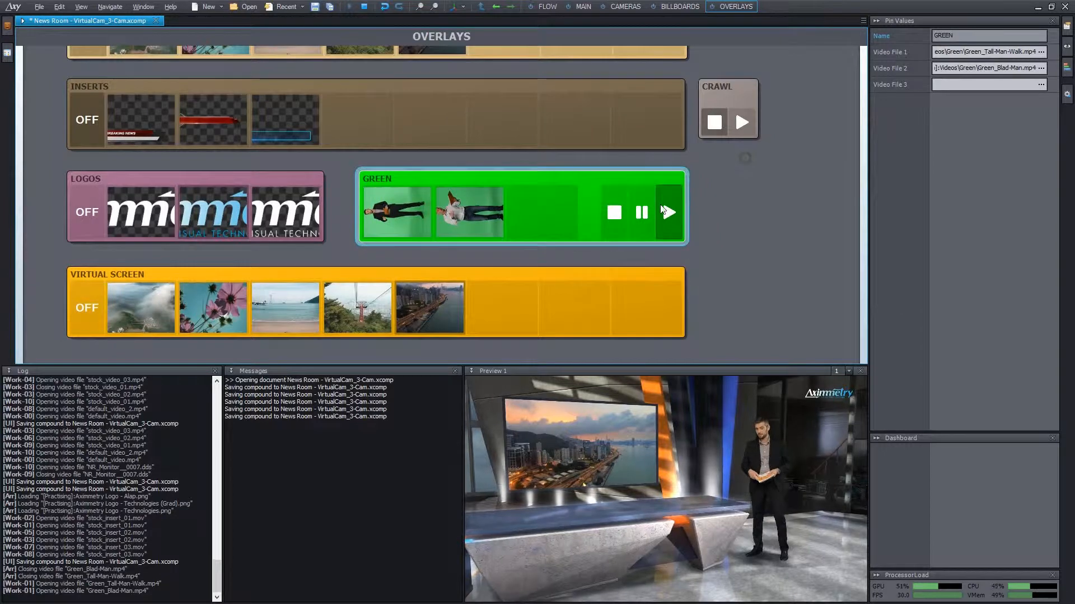
pyautogui.click(613, 213)
pyautogui.click(669, 212)
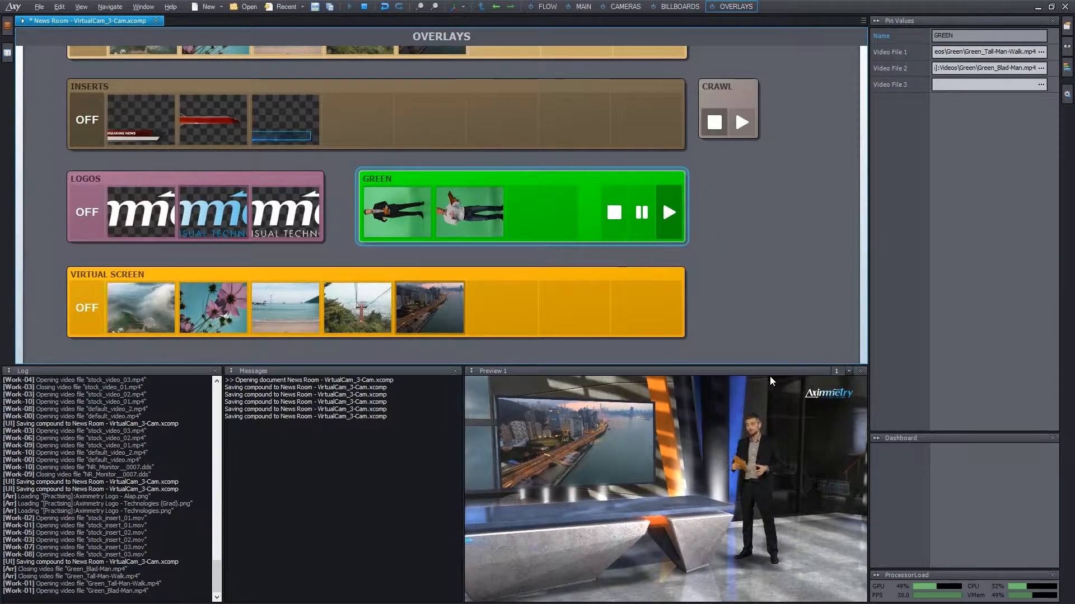
# Preview paths 2 and 3 of camera 1, then paths 2 and 1 of camera 2, on the Cameras board
pyautogui.click(625, 6)
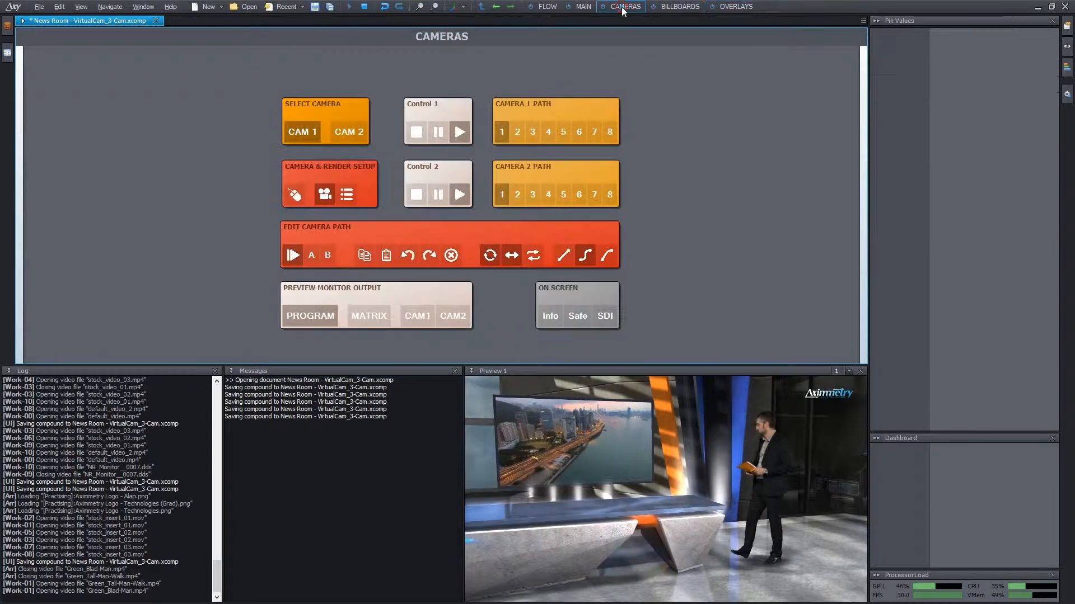
pyautogui.click(518, 132)
pyautogui.click(533, 133)
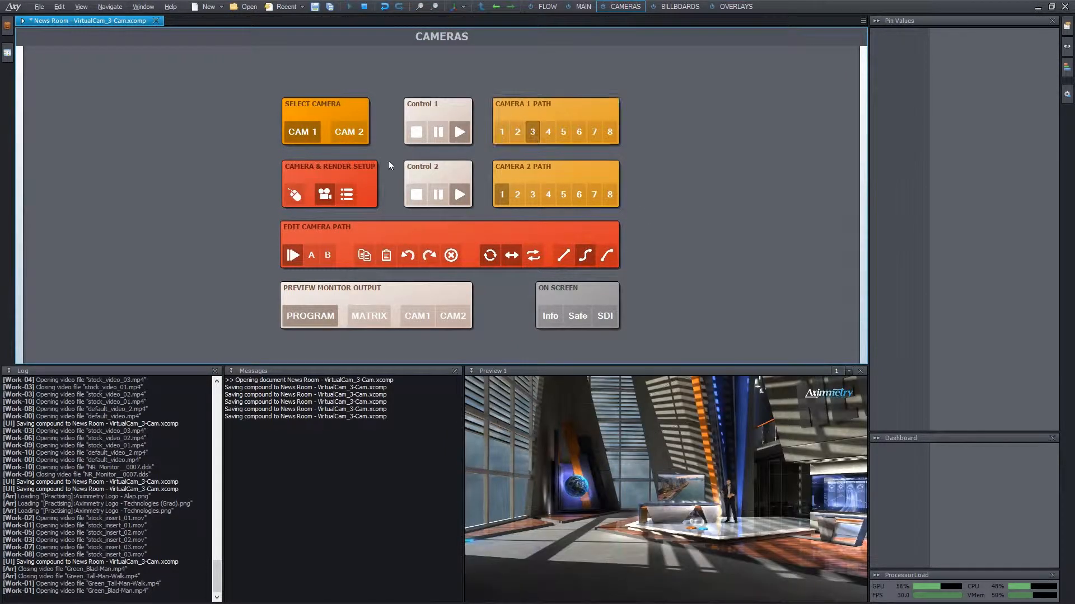
pyautogui.click(350, 132)
pyautogui.click(518, 194)
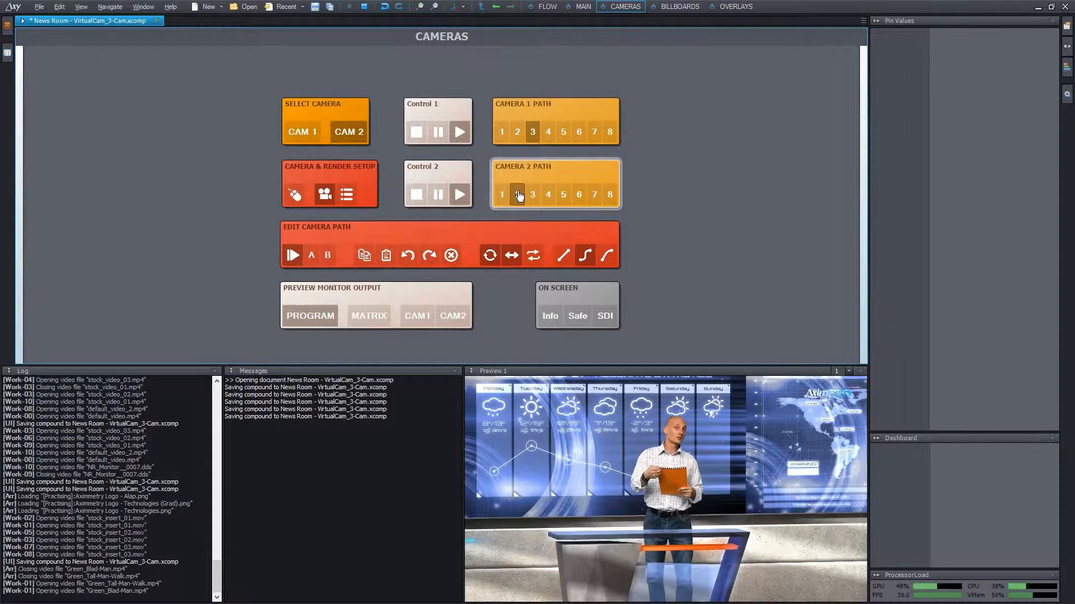
pyautogui.click(504, 194)
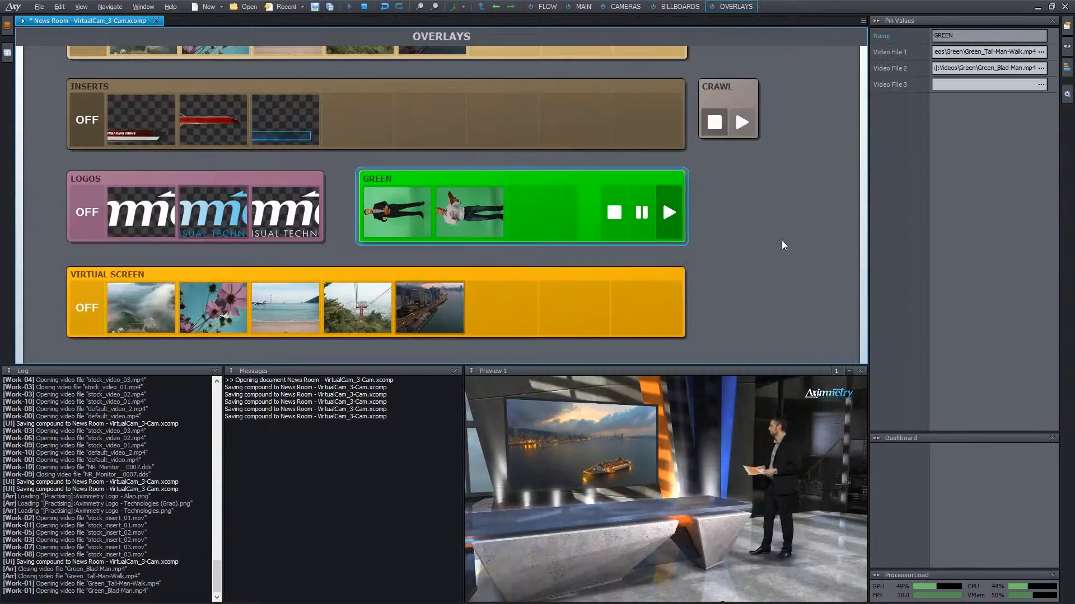
# Pause and resume the GREEN panel's videos on the Overlays board
pyautogui.click(641, 221)
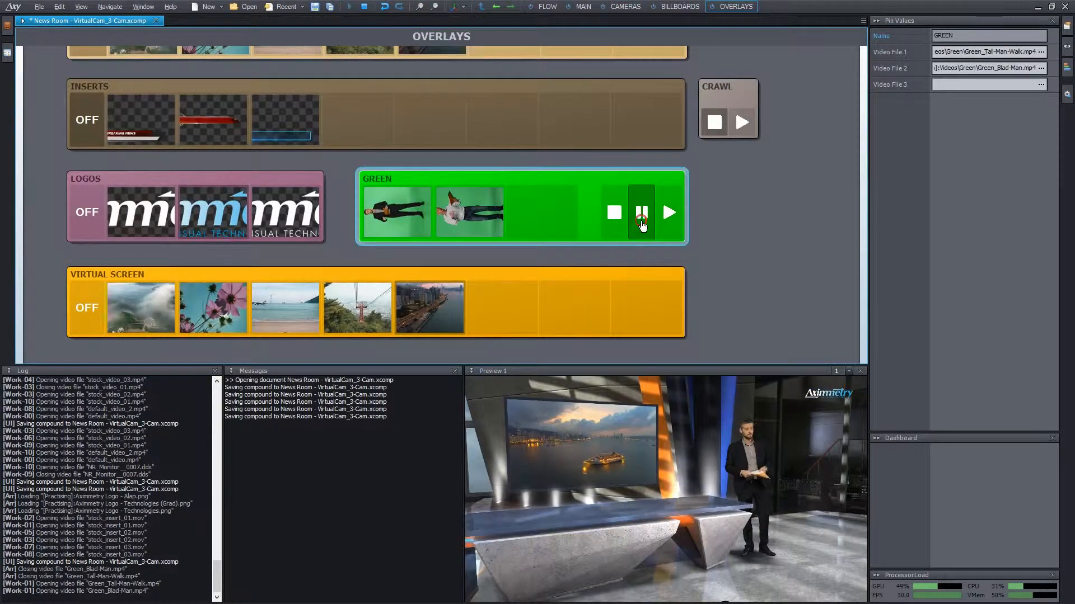
pyautogui.click(669, 213)
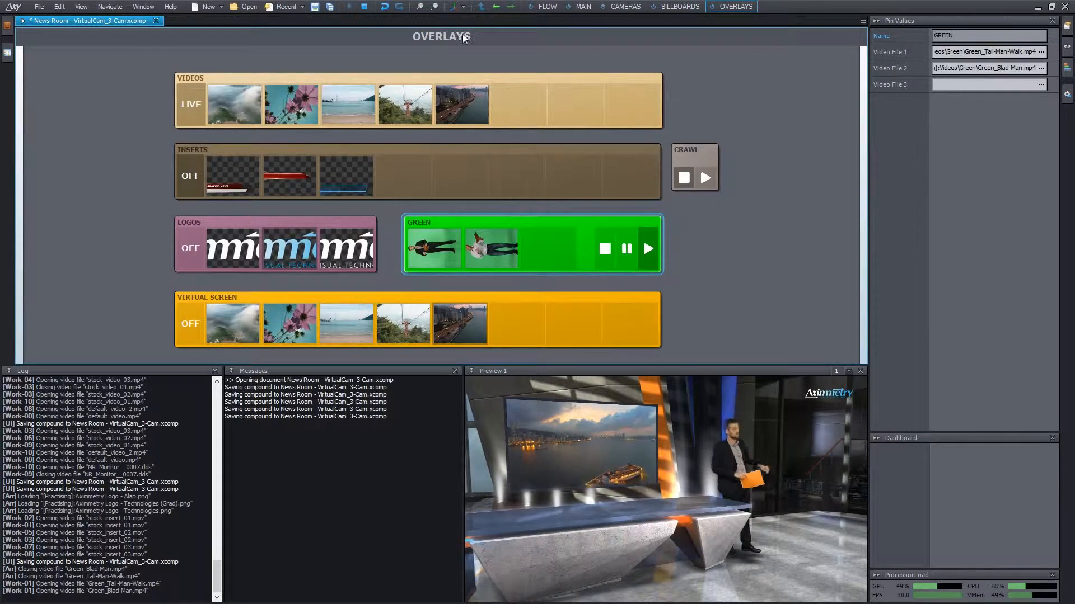
# Look over the Cameras, Overlays and Main control boards in turn
pyautogui.click(625, 7)
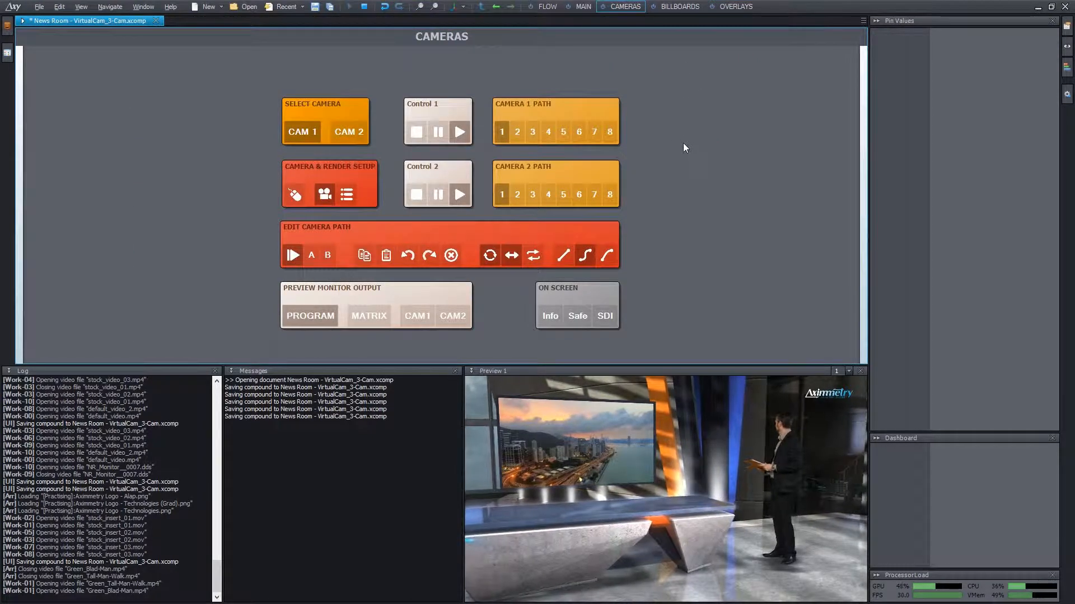
pyautogui.click(735, 8)
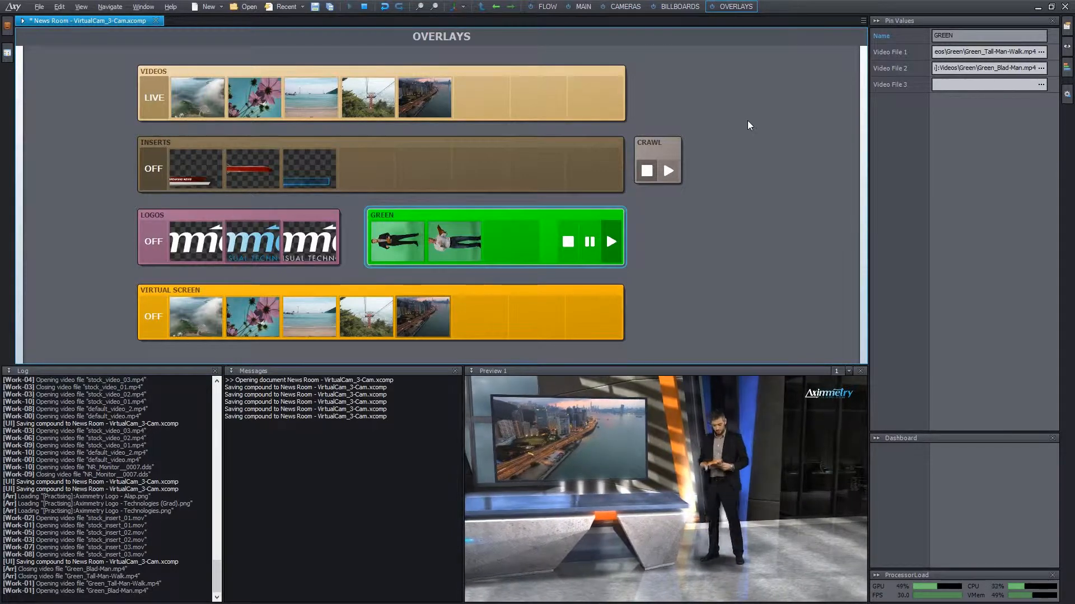
pyautogui.click(582, 7)
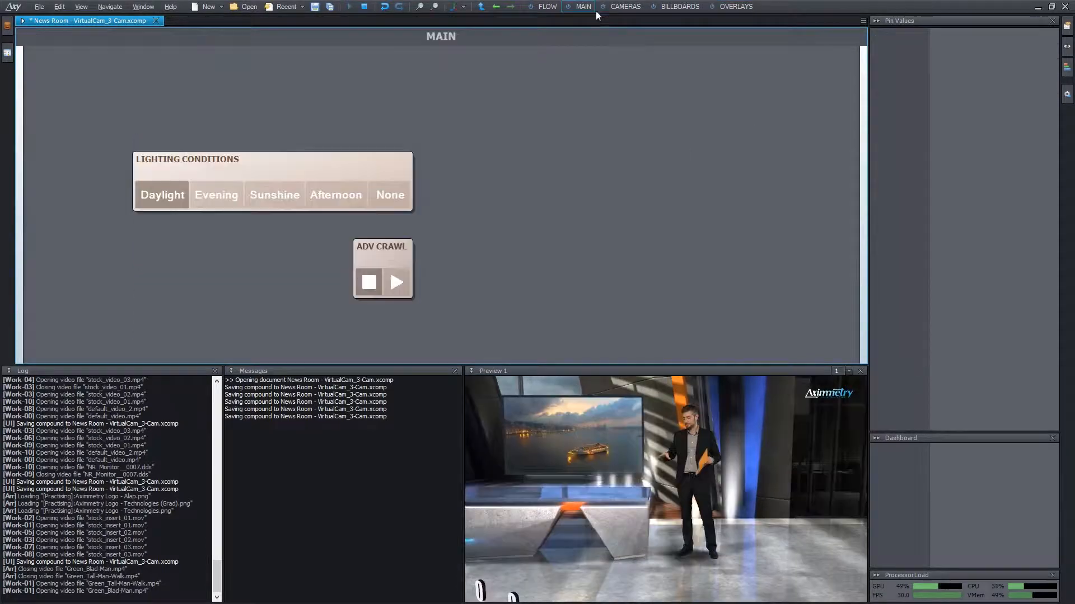
pyautogui.moveTo(629, 164); pyautogui.dragTo(621, 147, button='middle')
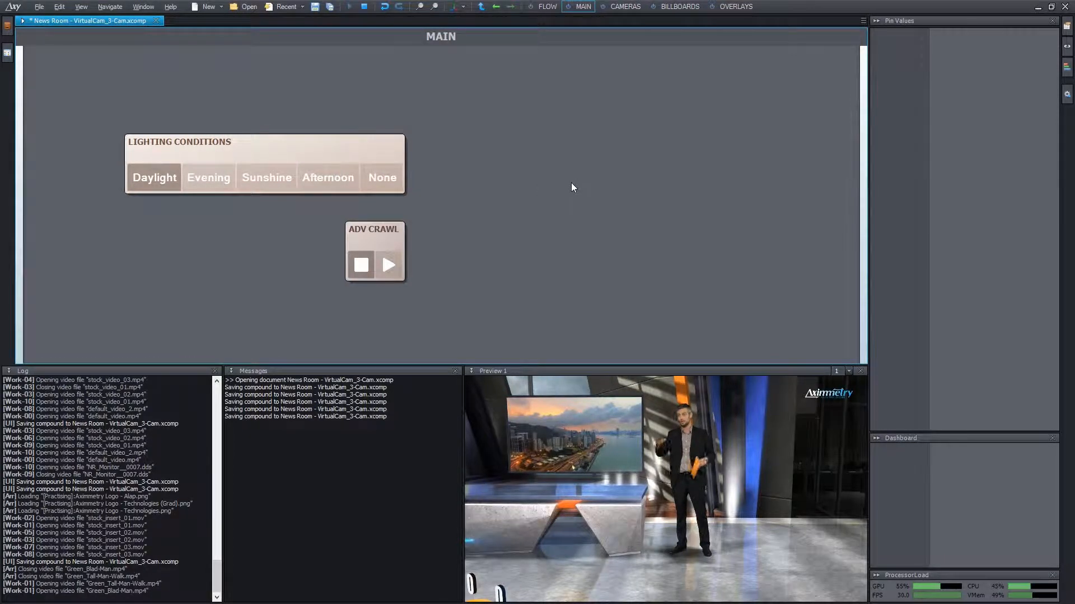
pyautogui.moveTo(562, 181); pyautogui.dragTo(549, 189, button='middle')
# Preview the Evening, Sunshine, Afternoon and None lighting conditions on the Main board, going back through them to Daylight
pyautogui.click(200, 186)
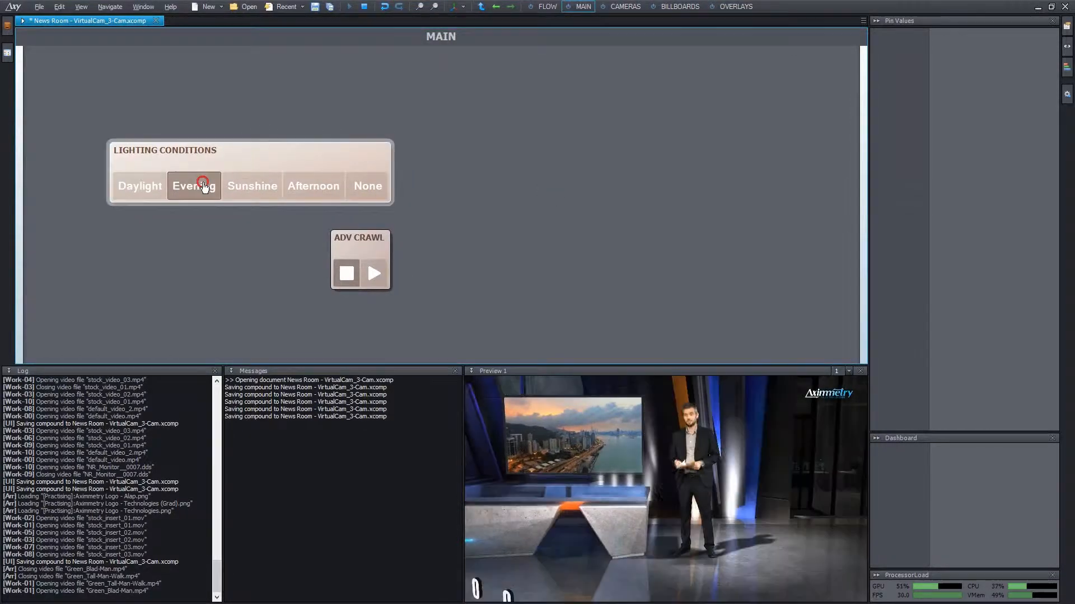
pyautogui.click(250, 187)
pyautogui.click(304, 186)
pyautogui.click(355, 186)
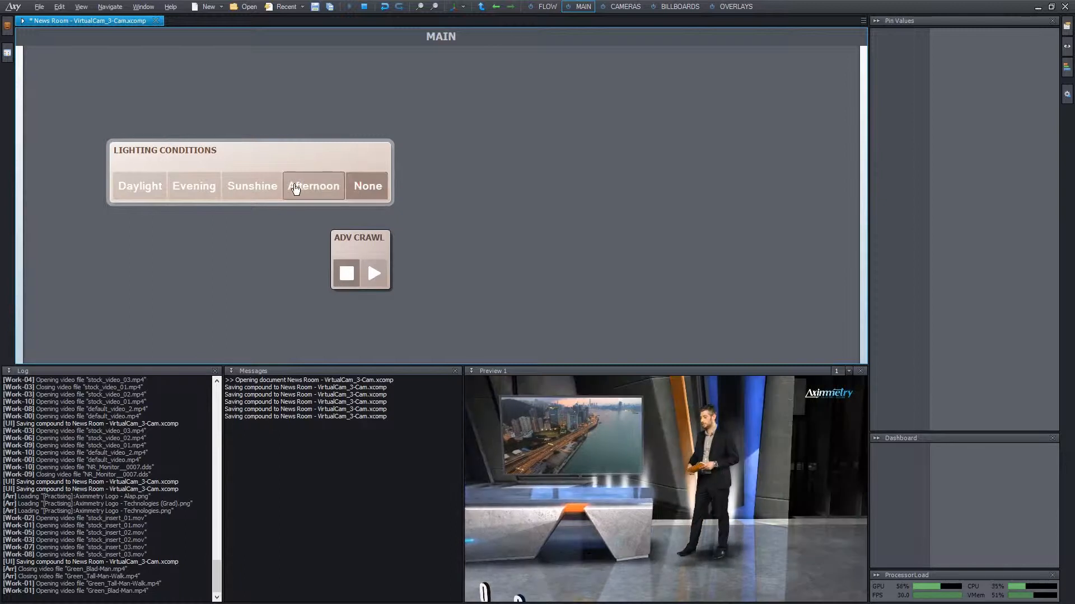
pyautogui.click(296, 188)
pyautogui.click(229, 187)
pyautogui.click(192, 187)
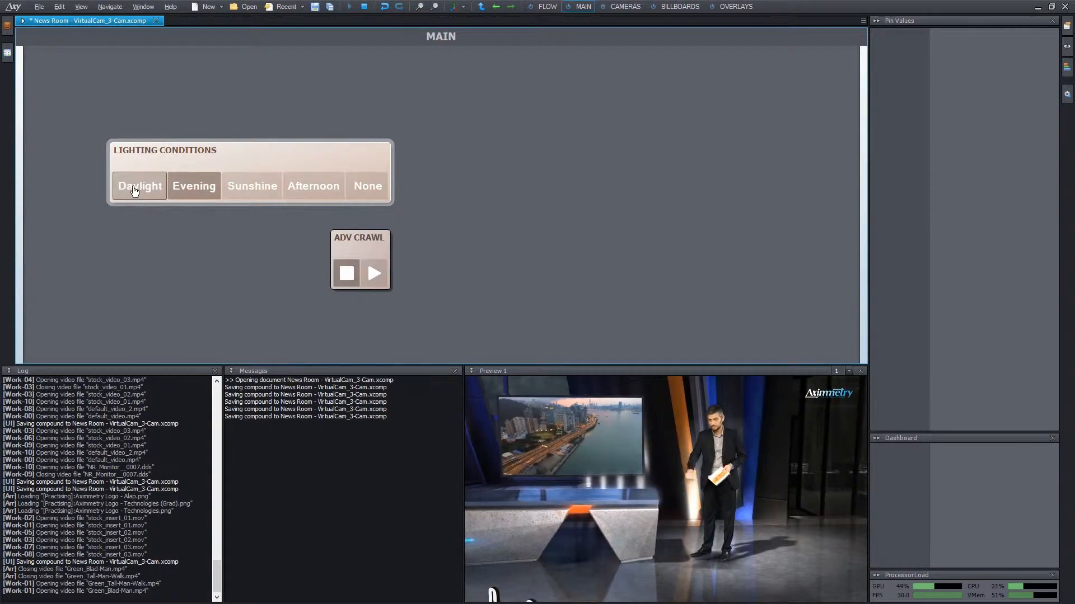
pyautogui.click(134, 187)
# Add the VIDEOS, INSERTS, LOGOS, GREEN and VIRTUAL SCREEN panels from the Overlays board to the MAIN control board
pyautogui.moveTo(429, 159); pyautogui.dragTo(767, 195, button='middle')
pyautogui.scroll(-2, 384, 183)
pyautogui.scroll(-2, 384, 184)
pyautogui.moveTo(661, 163); pyautogui.dragTo(688, 188, button='middle')
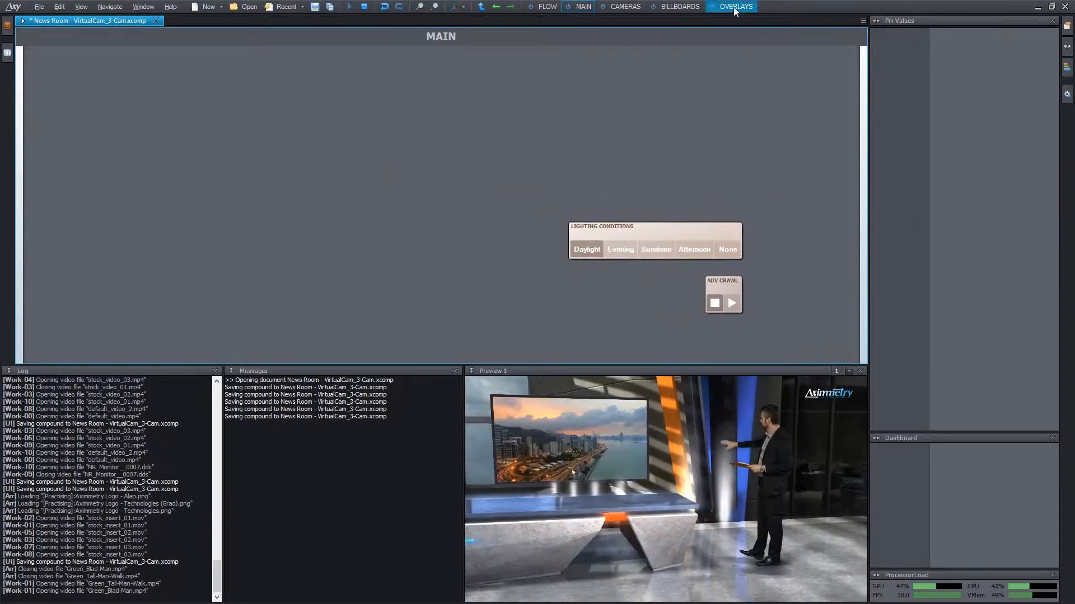
pyautogui.click(735, 7)
pyautogui.moveTo(89, 67); pyautogui.dragTo(629, 341)
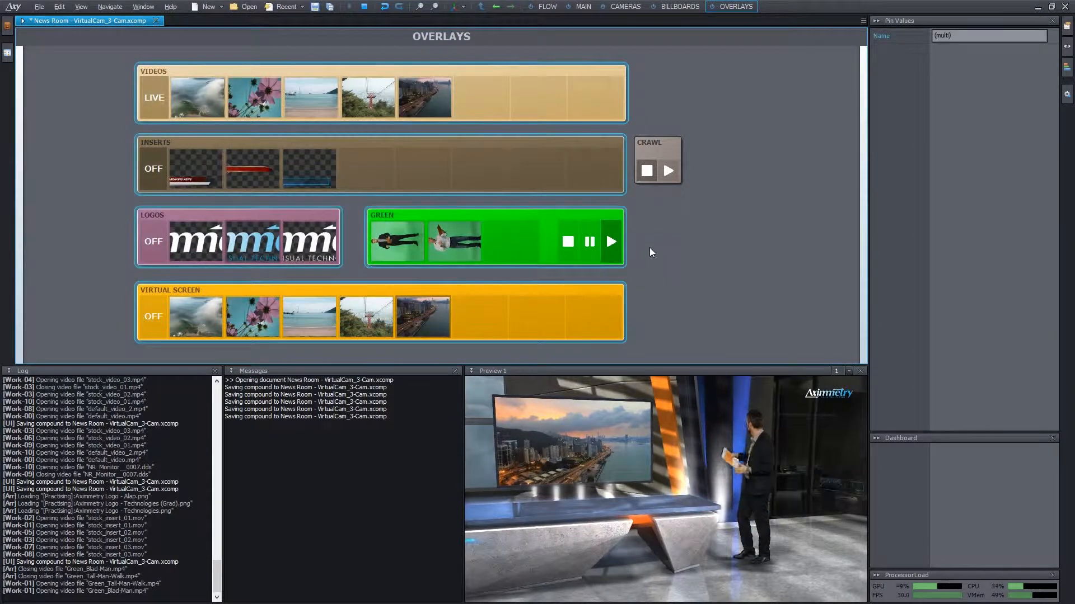
pyautogui.rightClick(605, 72)
pyautogui.moveTo(666, 125)
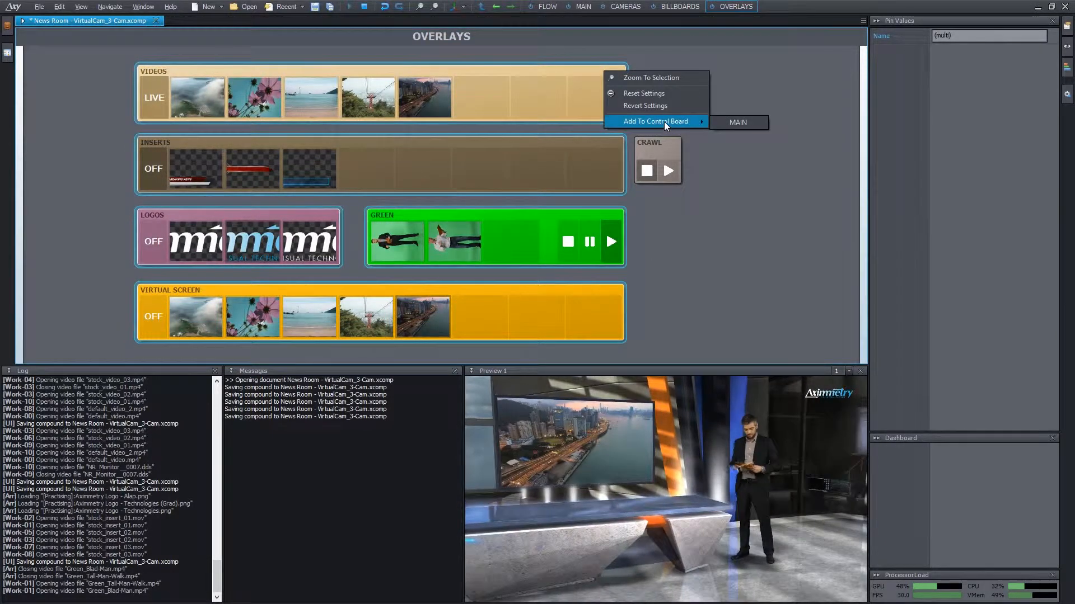
pyautogui.click(736, 125)
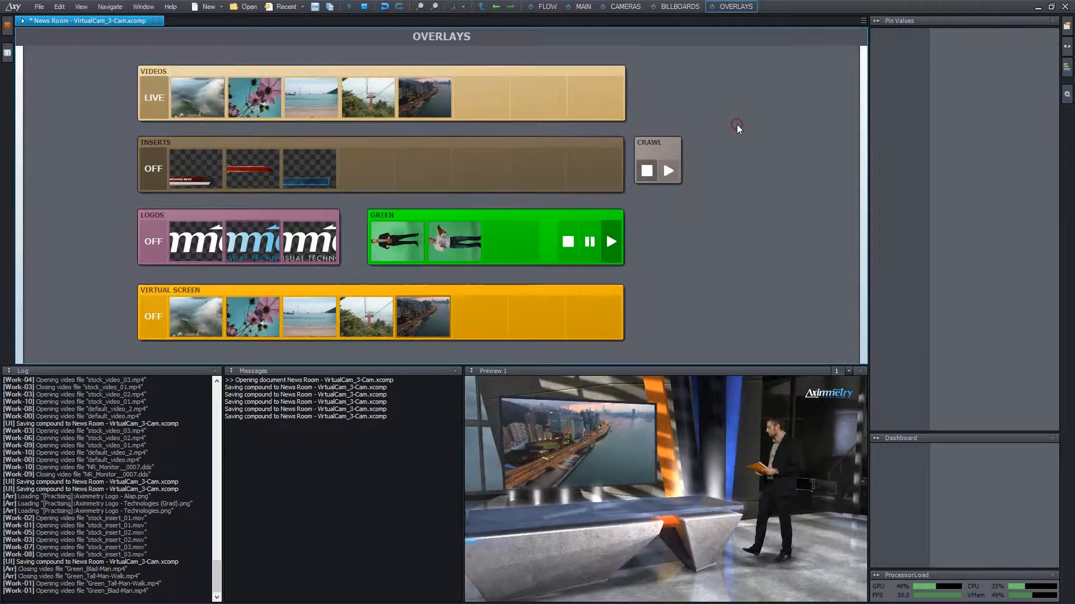
# Move the five added overlay panels on the Main board together, clear of the LIGHTING CONDITIONS and ADV CRAWL panels
pyautogui.click(584, 8)
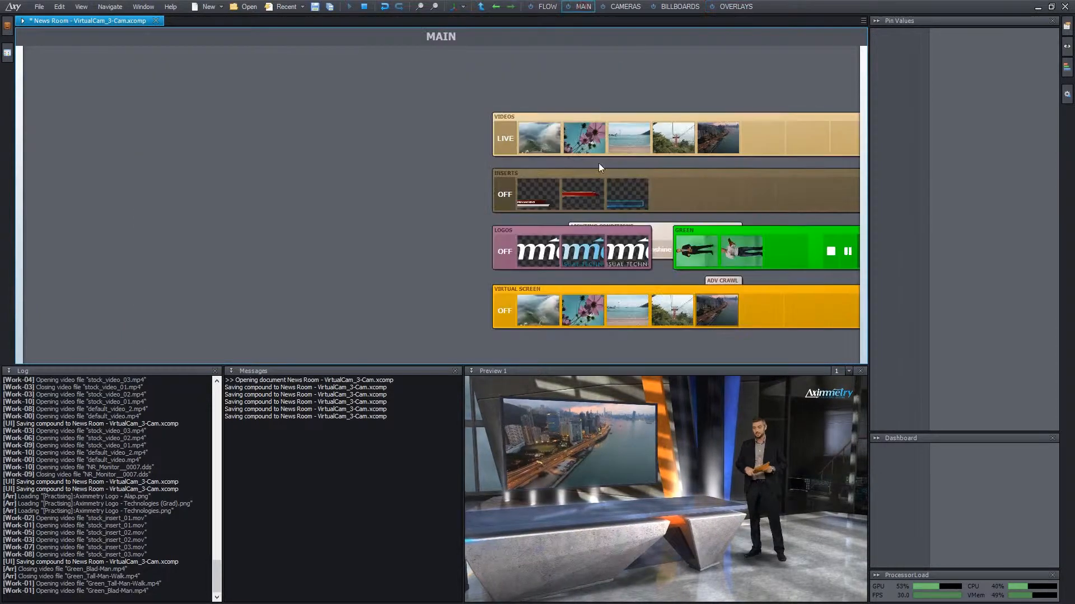
pyautogui.scroll(-2, 505, 159)
pyautogui.scroll(1, 504, 158)
pyautogui.moveTo(481, 147); pyautogui.dragTo(342, 130, button='middle')
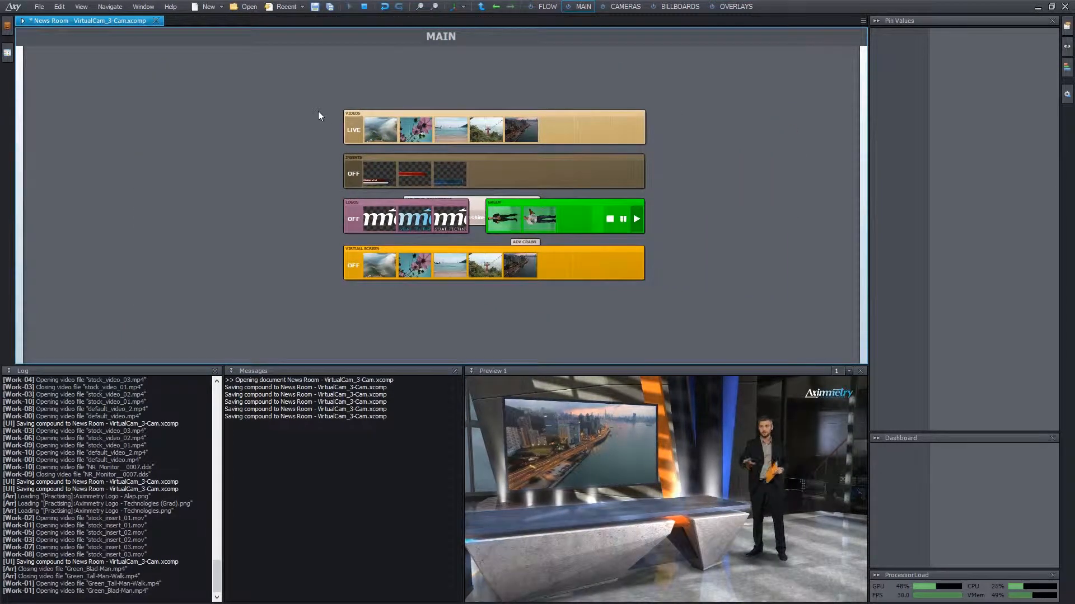
pyautogui.moveTo(318, 111); pyautogui.dragTo(442, 304)
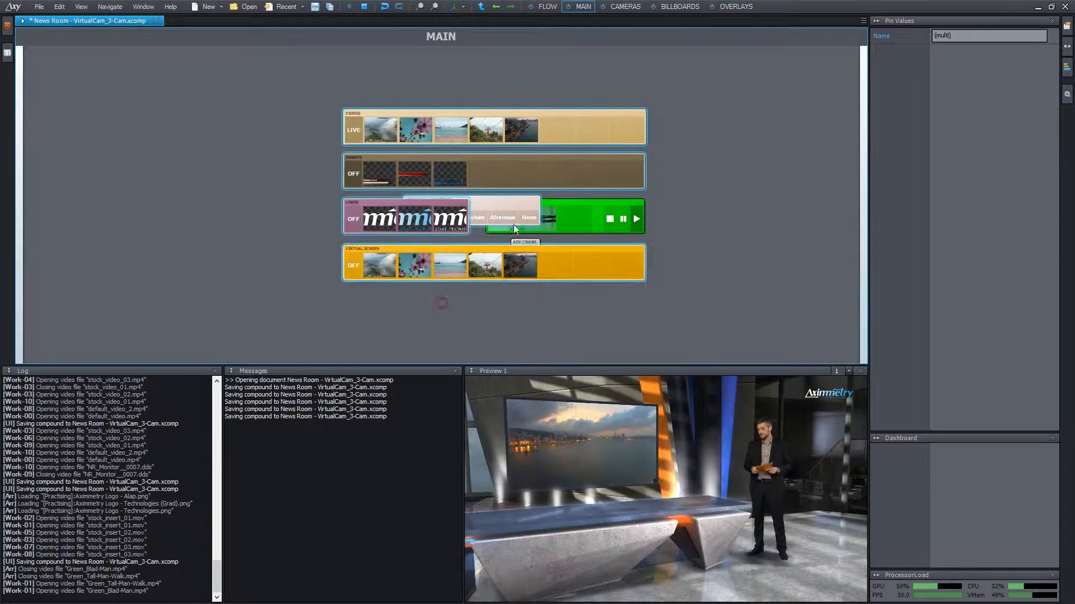
pyautogui.click(513, 200)
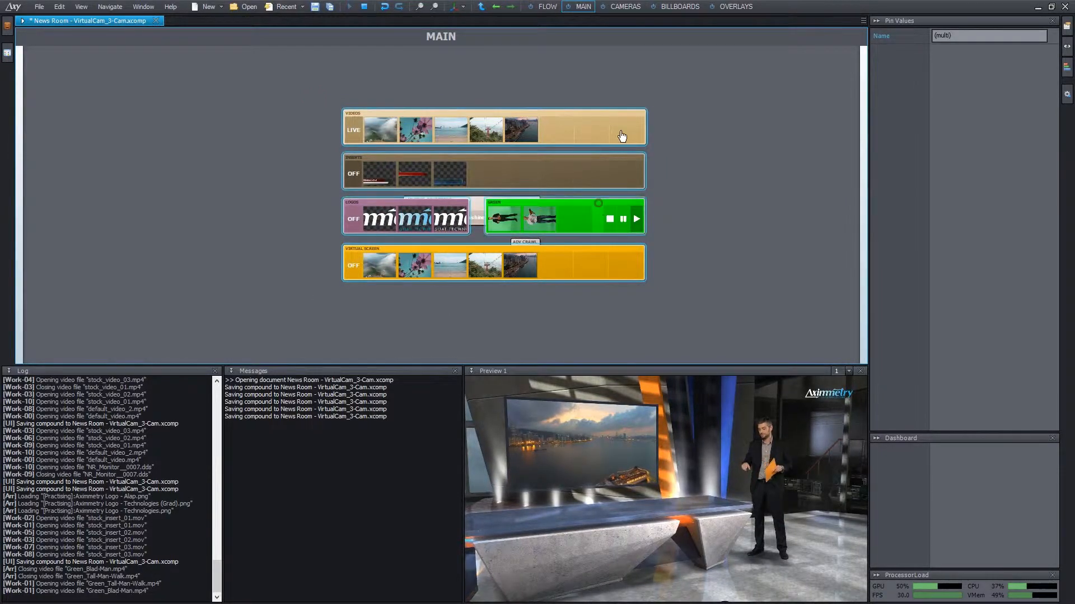
pyautogui.moveTo(627, 114); pyautogui.dragTo(358, 103)
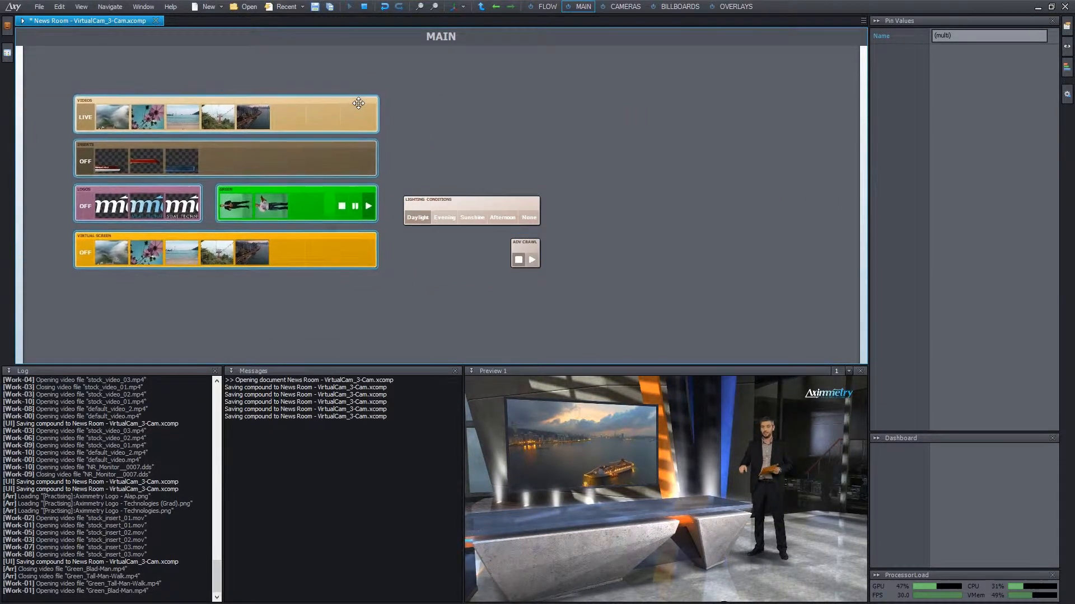
pyautogui.scroll(3, 421, 108)
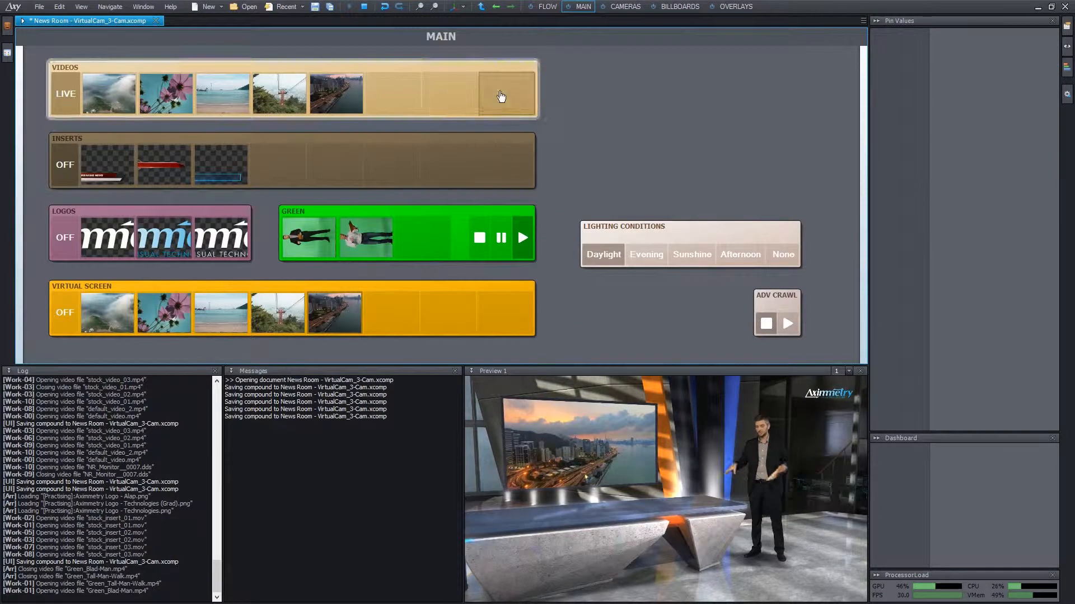
# Compare the Overlays and Main boards, and delete the INSERTS panel from the Main board
pyautogui.click(736, 8)
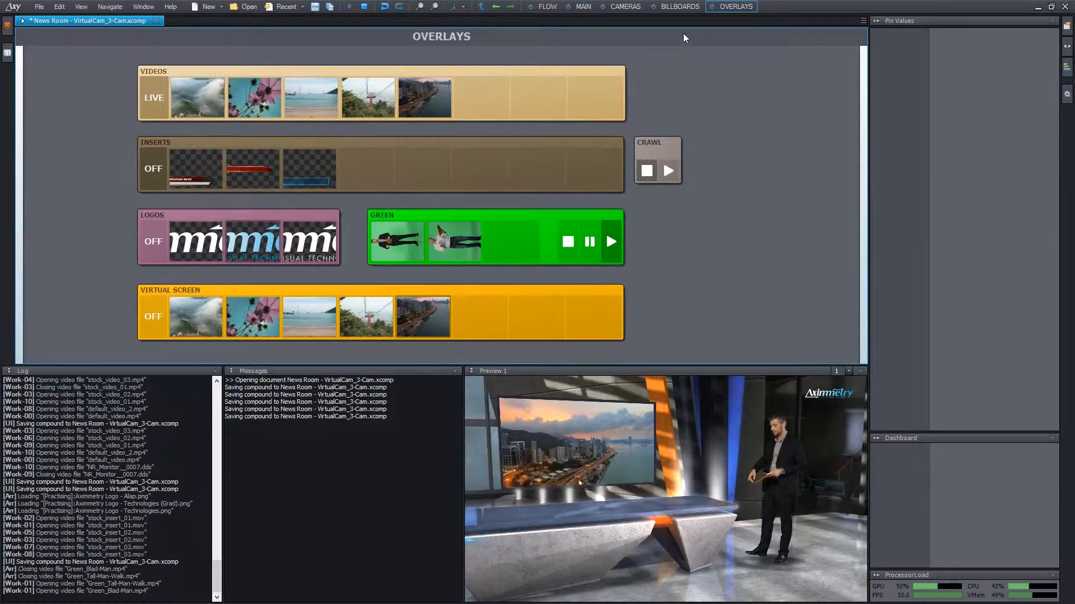
pyautogui.click(583, 7)
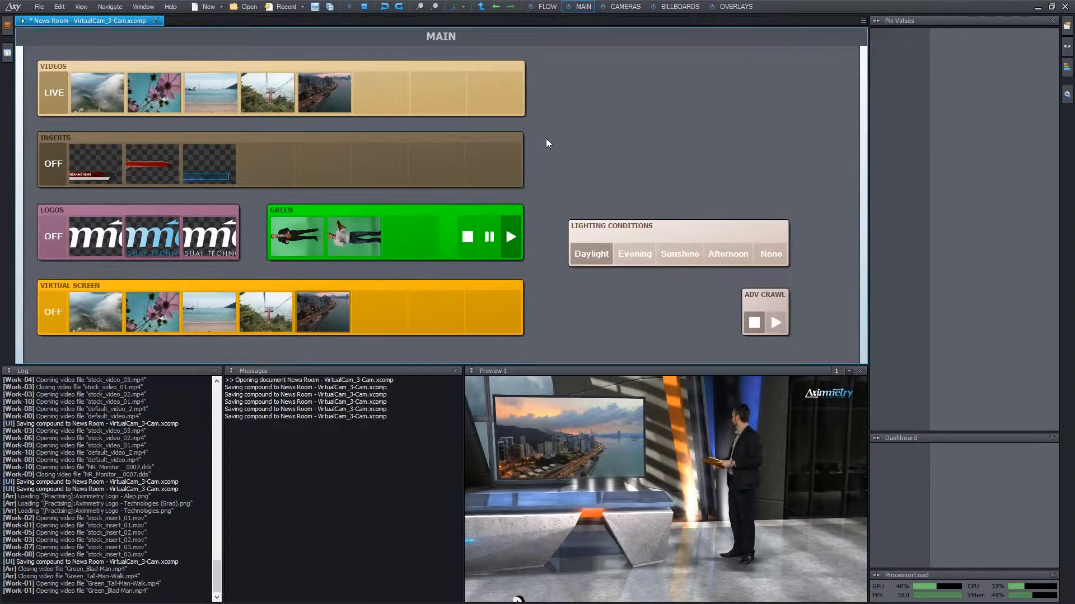
pyautogui.click(475, 136)
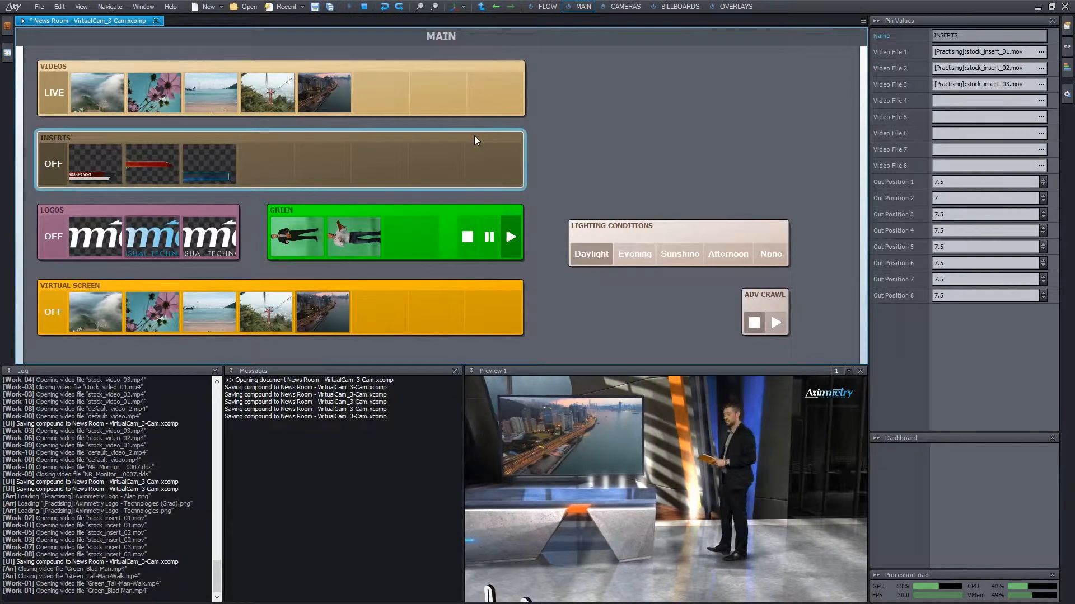
pyautogui.press('Delete')
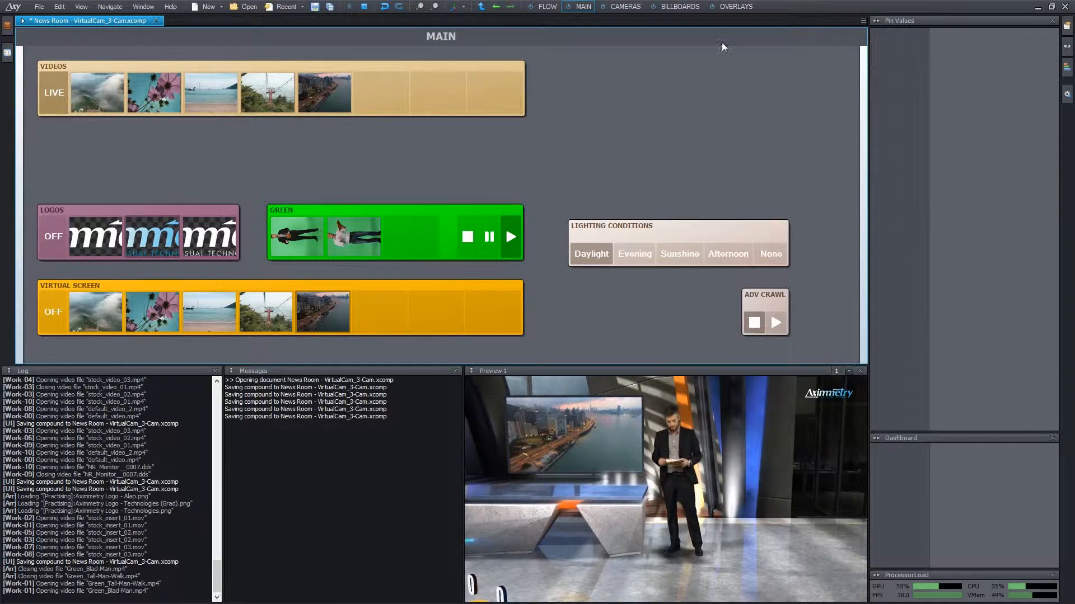
# Remove the GREEN panel from the MAIN control board by way of its original on the Overlays board
pyautogui.click(731, 7)
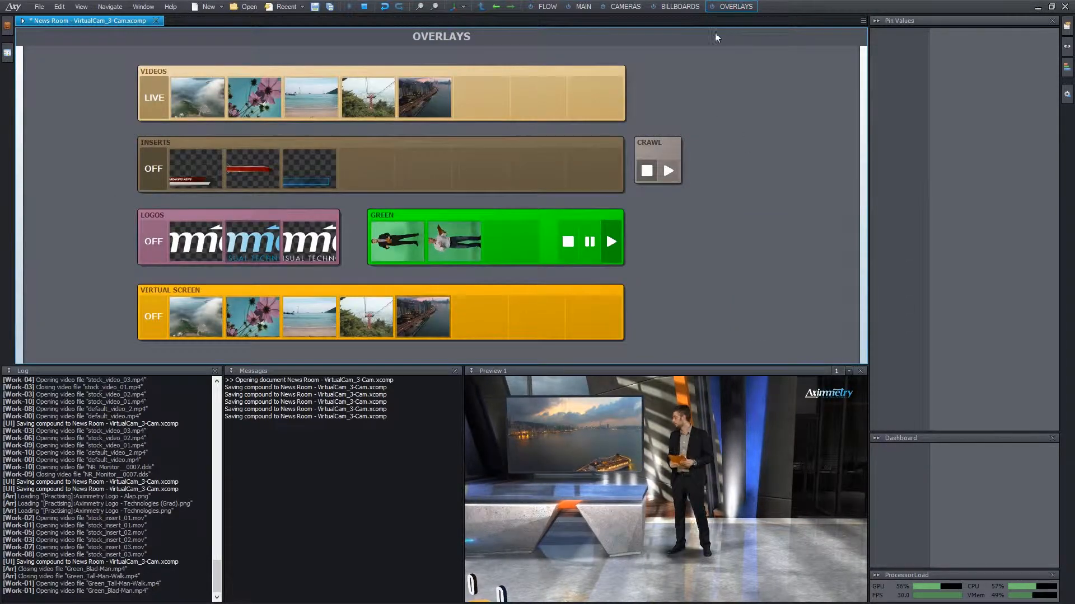
pyautogui.rightClick(616, 218)
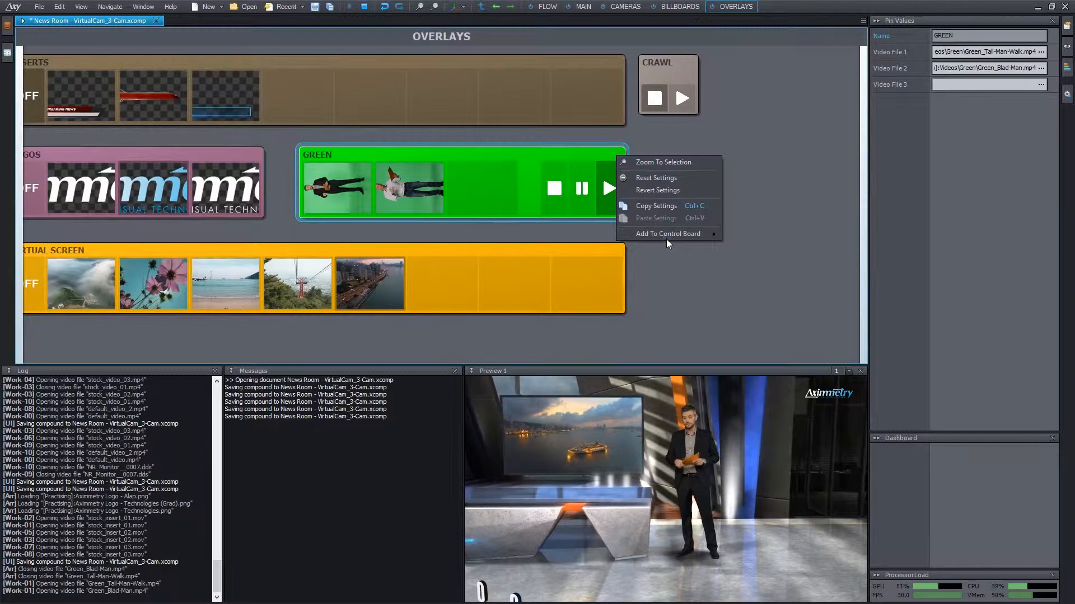
pyautogui.moveTo(667, 237)
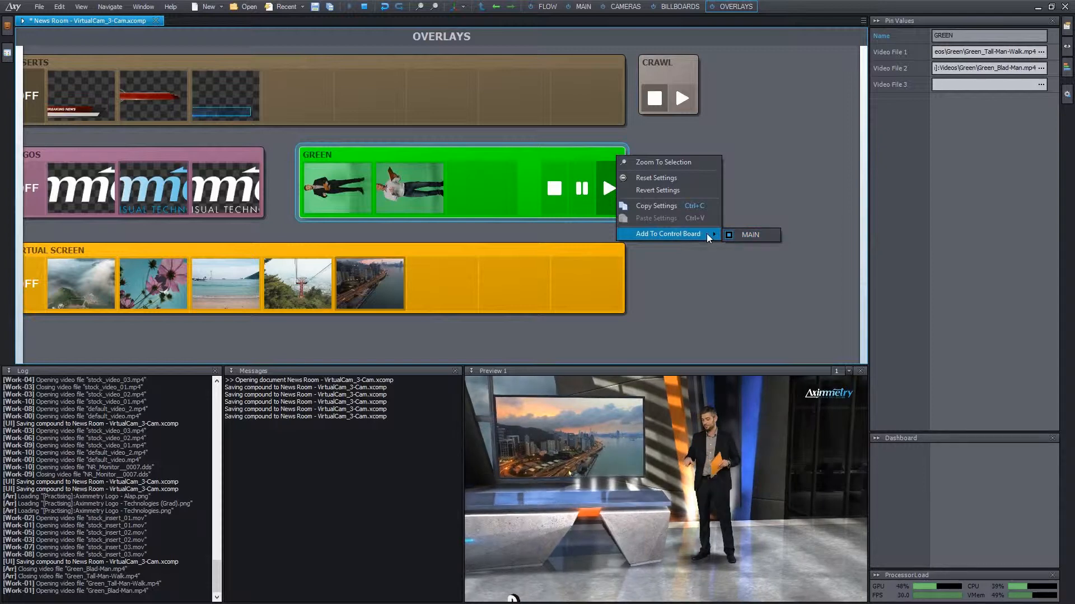
pyautogui.click(753, 235)
pyautogui.rightClick(585, 156)
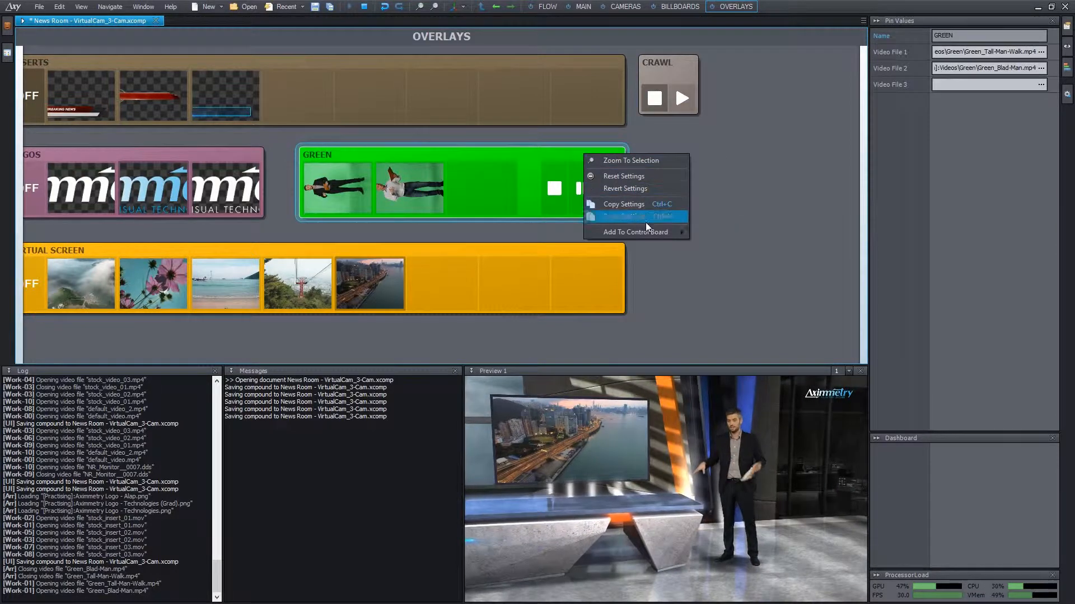
pyautogui.click(725, 204)
# Undo the removals of the GREEN and INSERTS panels on the Main board
pyautogui.click(582, 7)
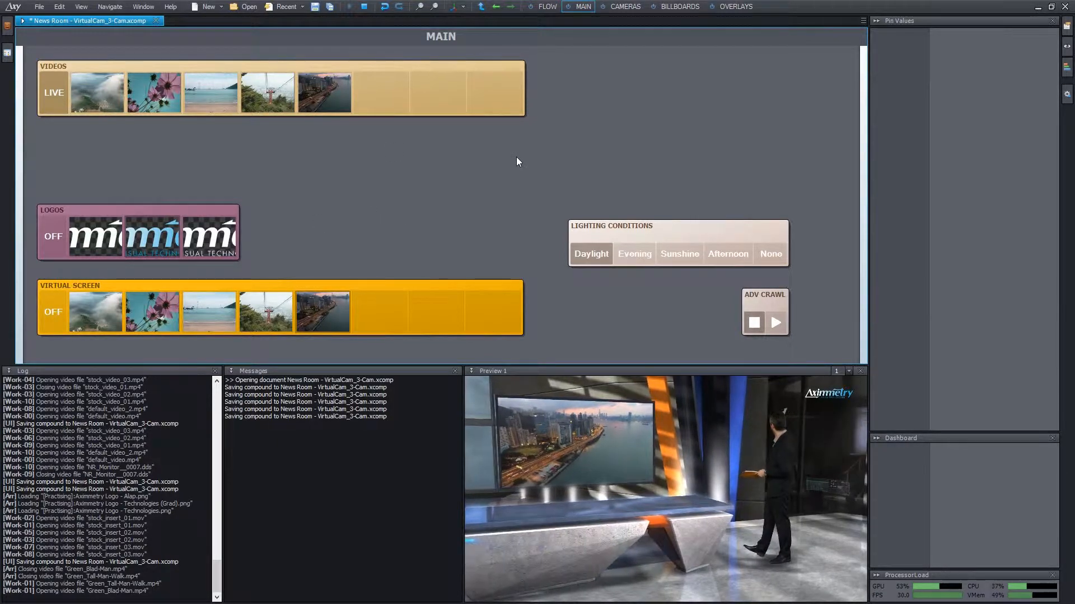
pyautogui.hotkey('ctrl', 'z')
pyautogui.hotkey('ctrl', 'z')
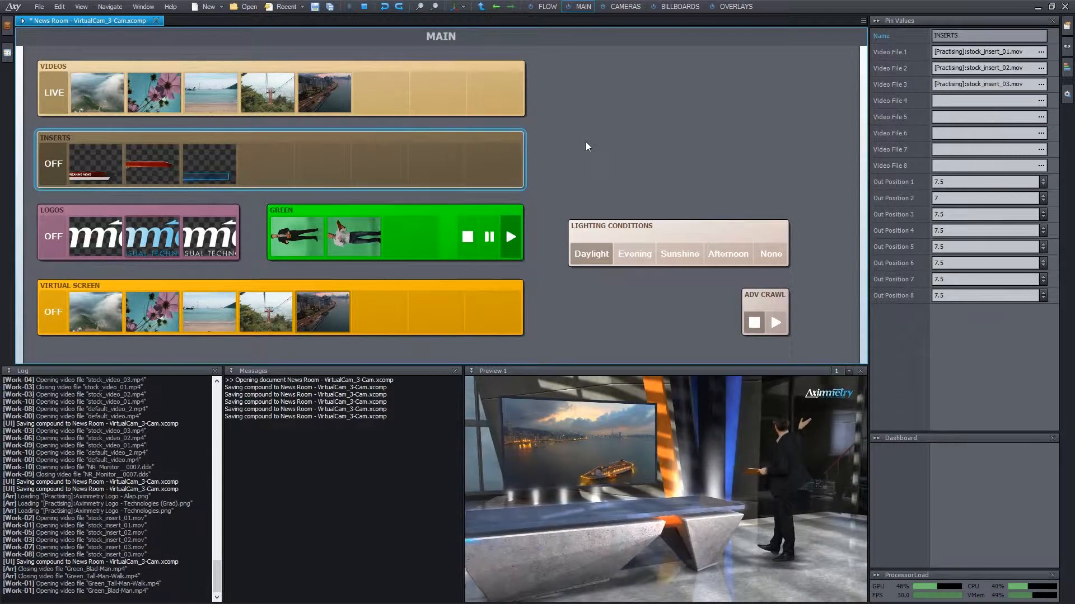
pyautogui.click(638, 135)
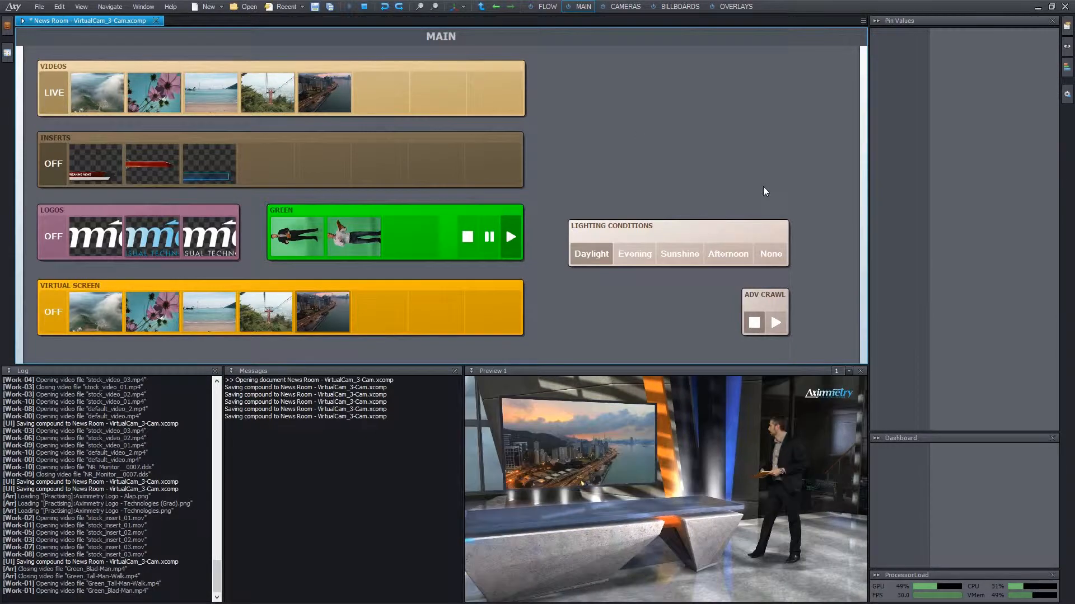
# Add the SELECT CAMERA, CAMERA 1 PATH and CAMERA 2 PATH panels from the Cameras board to the MAIN control board
pyautogui.click(626, 6)
pyautogui.click(340, 105)
pyautogui.keyDown('ctrl'); pyautogui.click(559, 103); pyautogui.keyUp('ctrl')
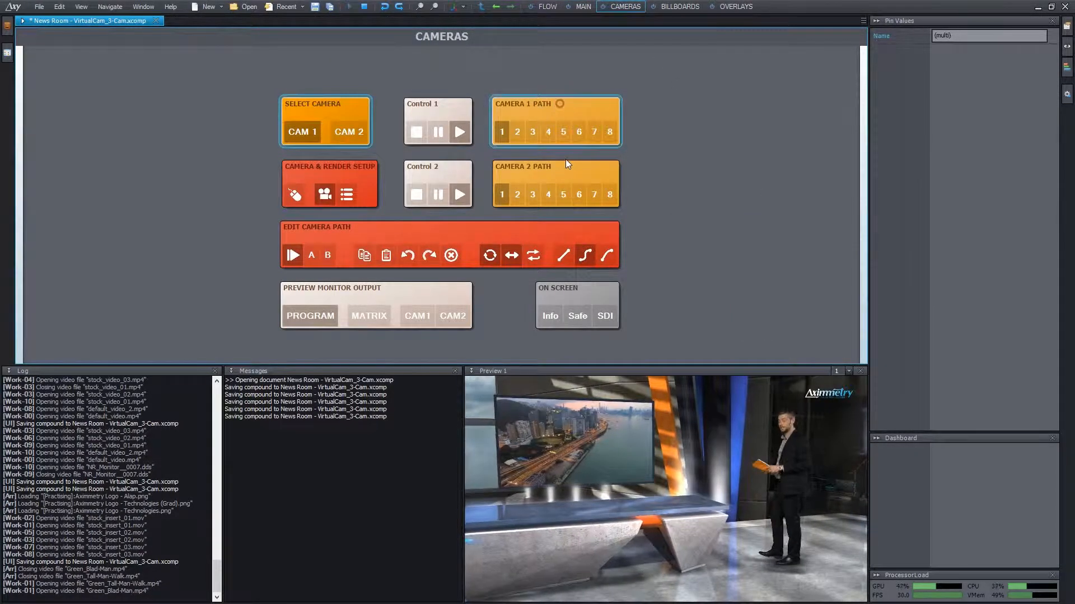
pyautogui.keyDown('ctrl'); pyautogui.click(564, 170); pyautogui.keyUp('ctrl')
pyautogui.rightClick(612, 107)
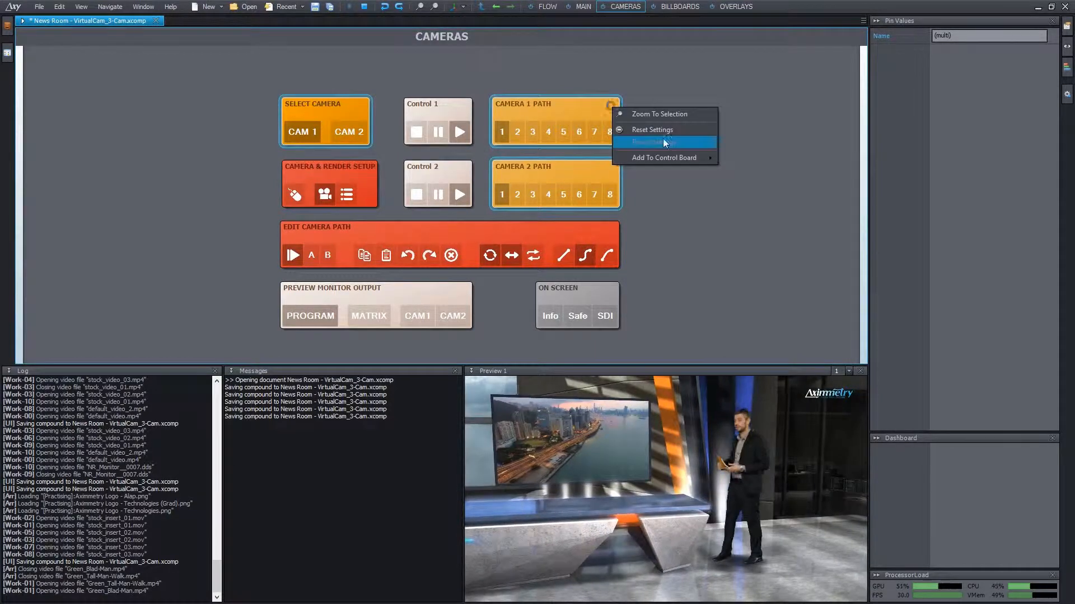
pyautogui.moveTo(679, 159)
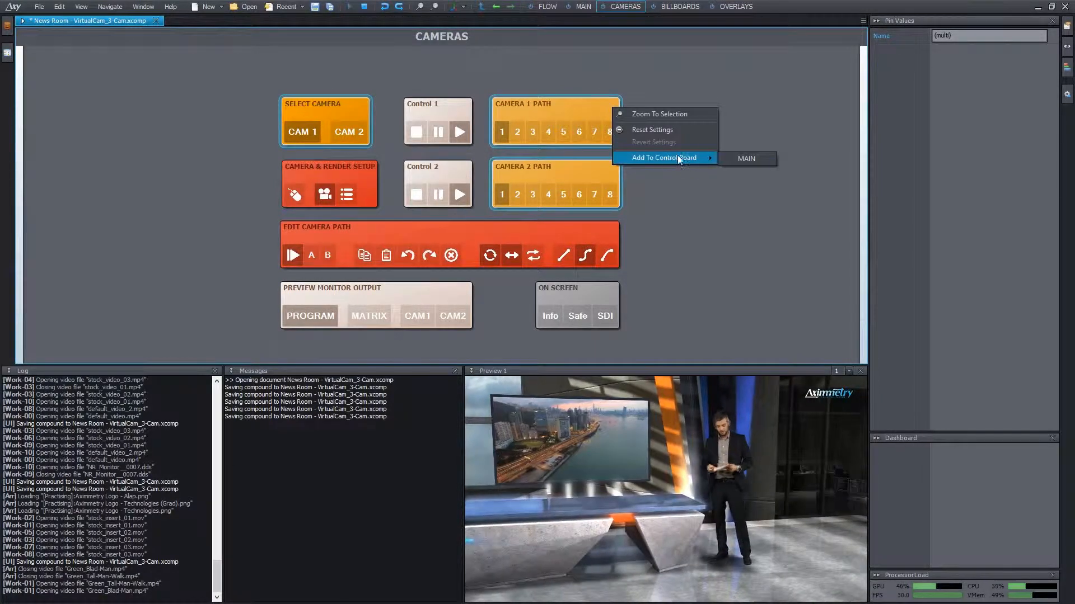
pyautogui.click(737, 159)
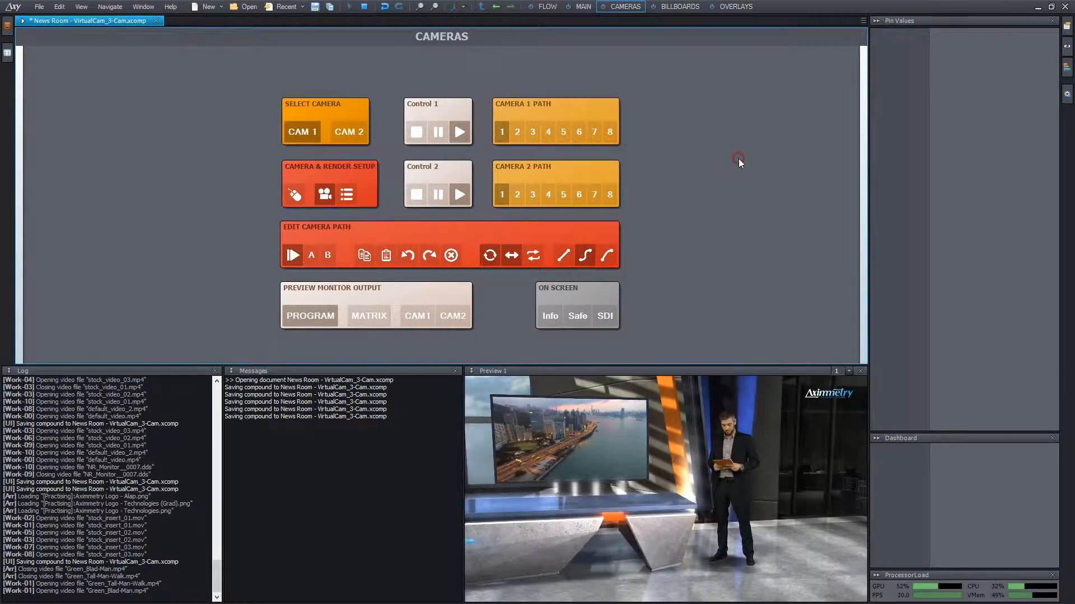
# Arrange the SELECT CAMERA, CAMERA 1 PATH and CAMERA 2 PATH panels in a row beneath the VIRTUAL SCREEN panel
pyautogui.click(583, 7)
pyautogui.scroll(-3, 649, 117)
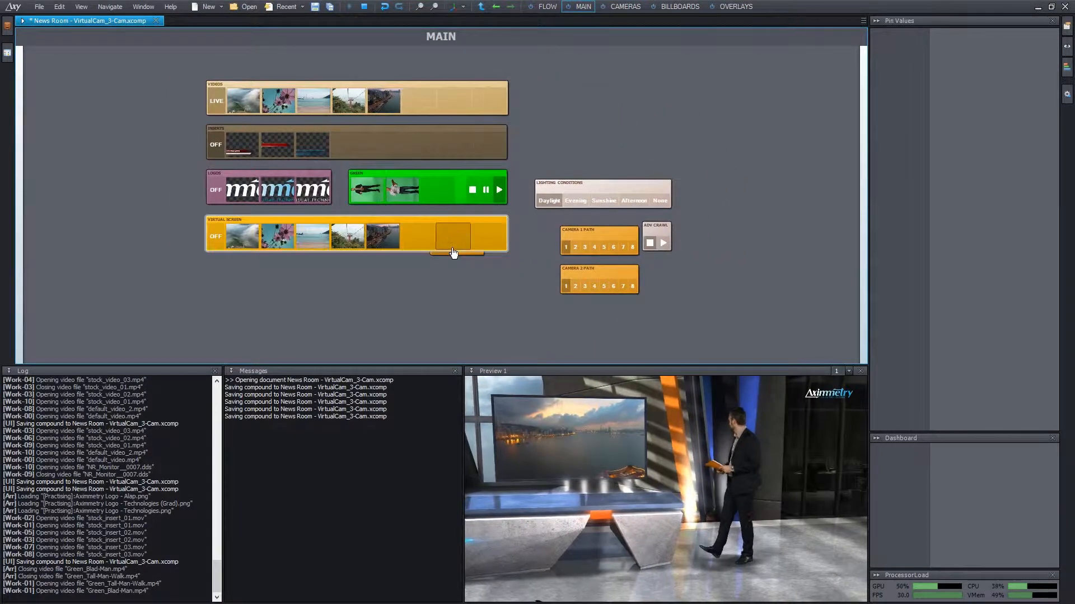
pyautogui.moveTo(453, 253); pyautogui.dragTo(314, 287)
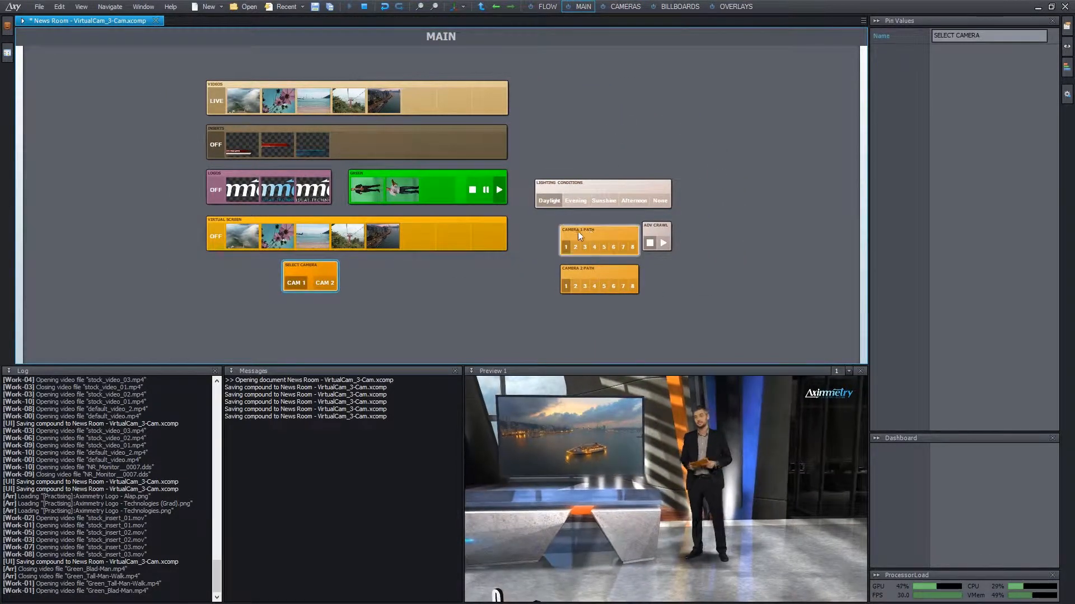
pyautogui.moveTo(578, 230); pyautogui.dragTo(375, 268)
pyautogui.moveTo(588, 268); pyautogui.dragTo(483, 264)
pyautogui.moveTo(483, 264); pyautogui.dragTo(483, 265)
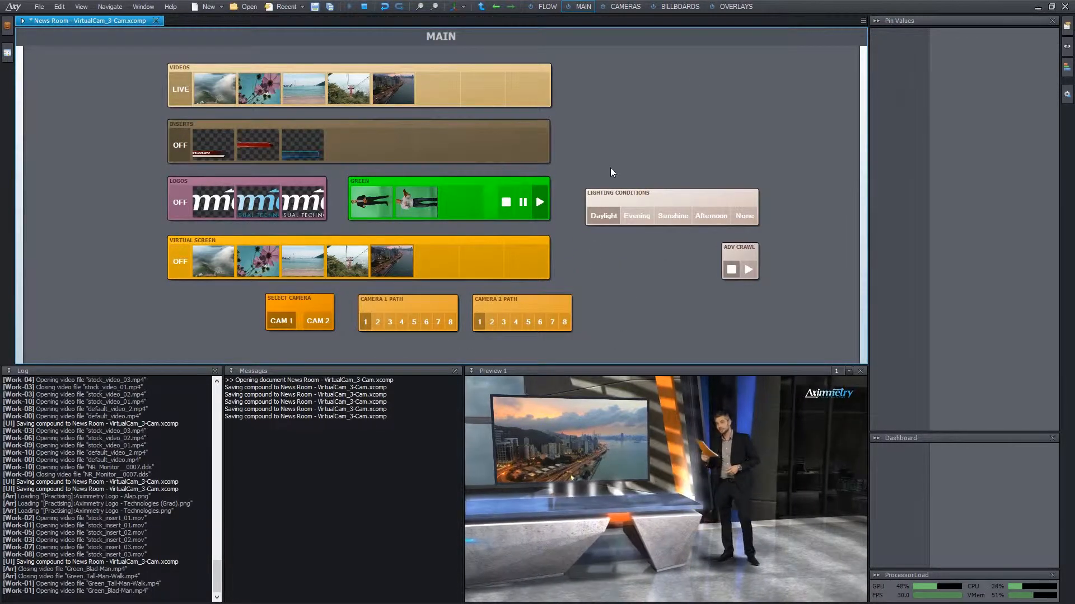
# Test the VIDEOS panel by playing several of its clips full frame, and return the output to LIVE
pyautogui.click(243, 98)
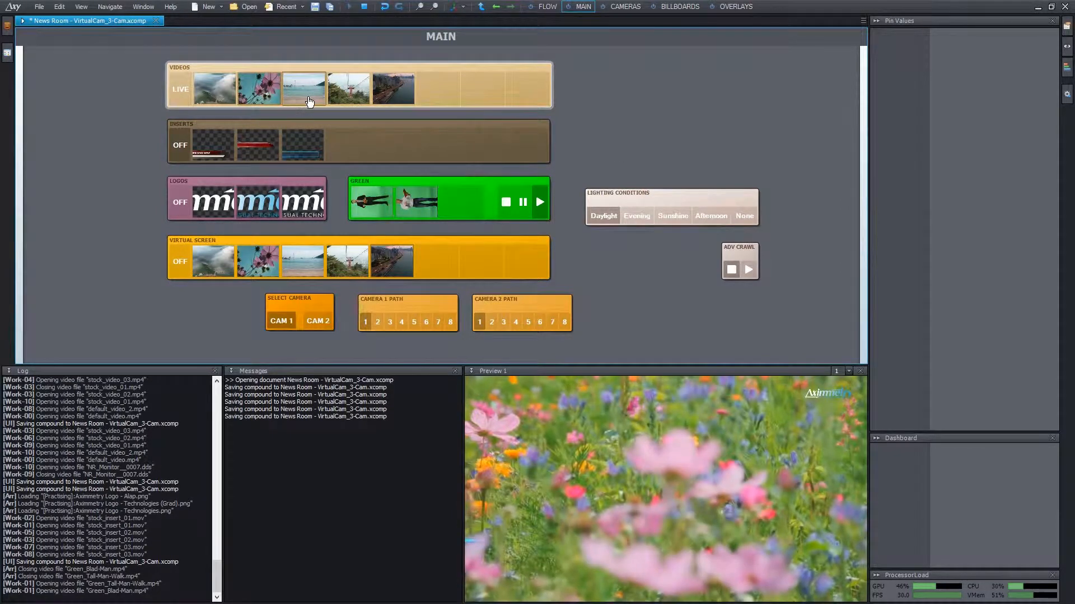
pyautogui.click(230, 96)
pyautogui.click(297, 95)
pyautogui.click(337, 95)
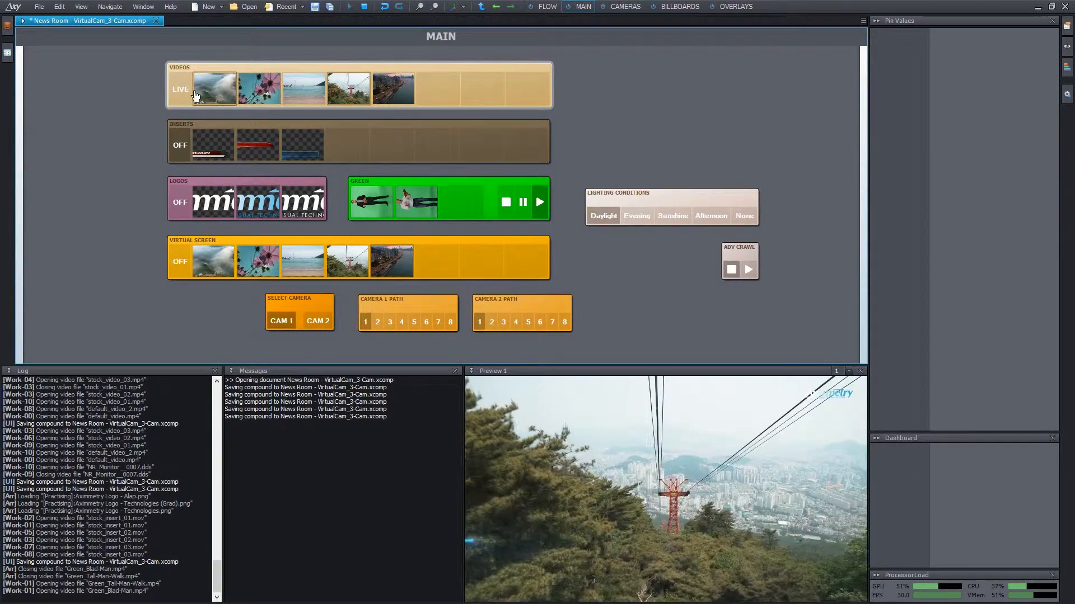
pyautogui.click(183, 91)
# Cycle the VIRTUAL SCREEN content through its first clips and leave the fourth, the cable car video, playing
pyautogui.click(224, 263)
pyautogui.click(254, 264)
pyautogui.click(296, 267)
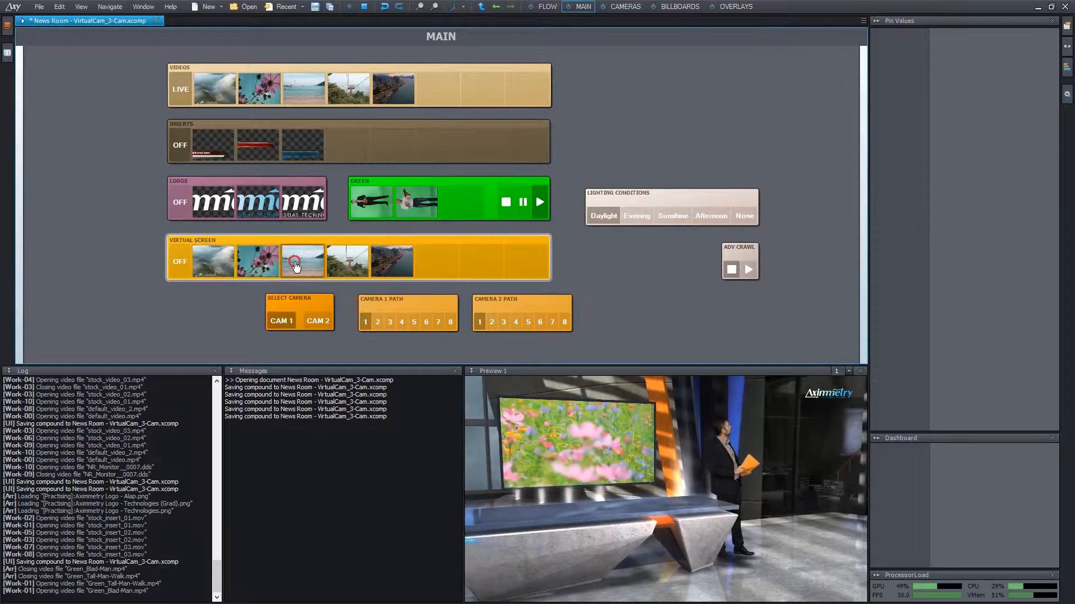
pyautogui.click(347, 262)
# Run CAMERA 1 PATH through positions 2, 3 and 4, and switch the selected camera to CAM 2
pyautogui.click(377, 322)
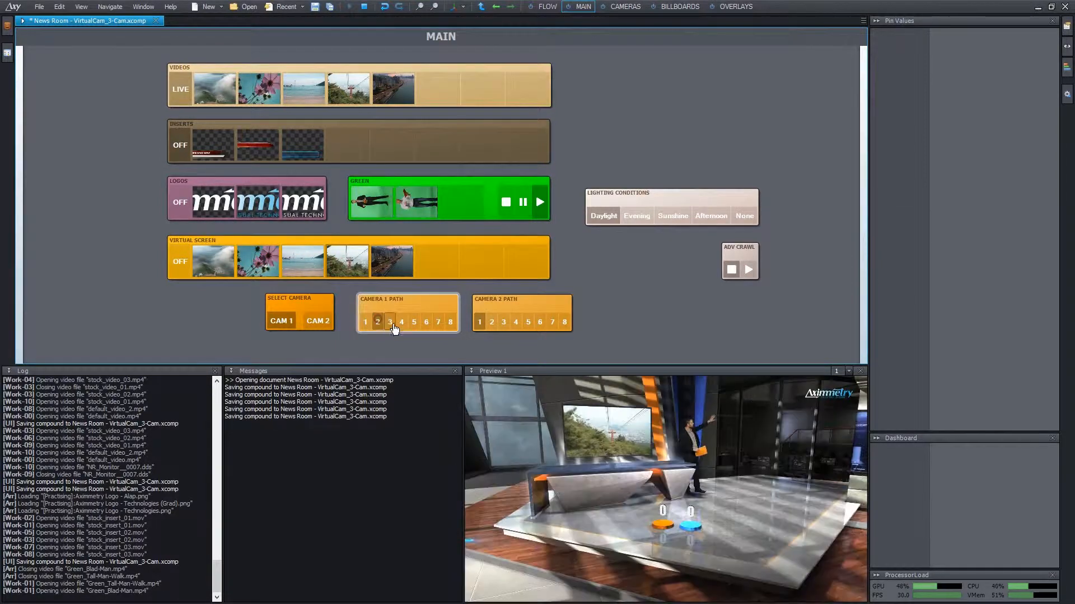
pyautogui.click(401, 321)
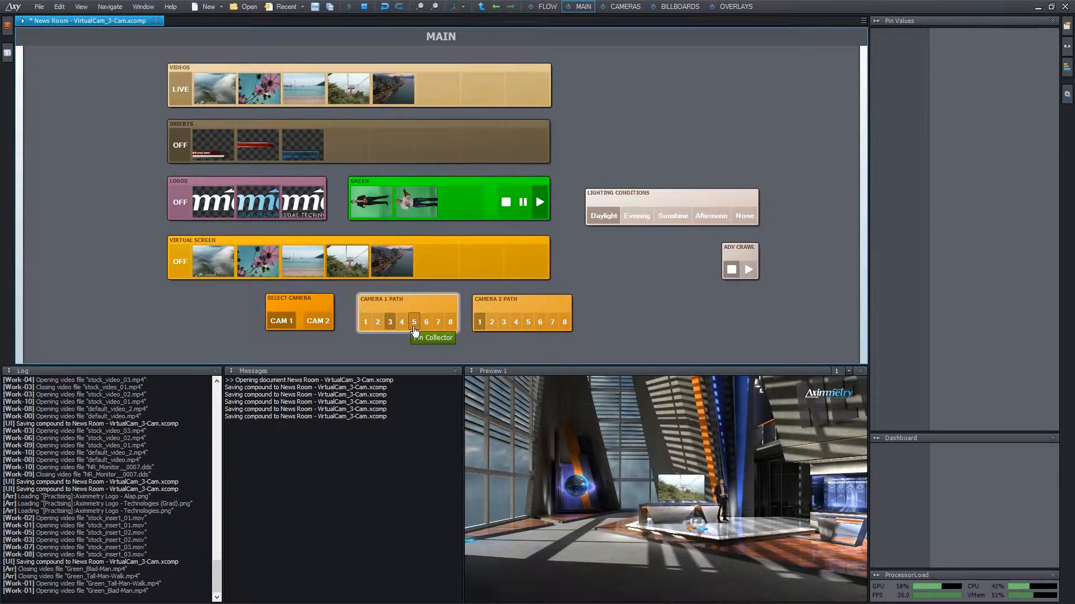
pyautogui.click(319, 320)
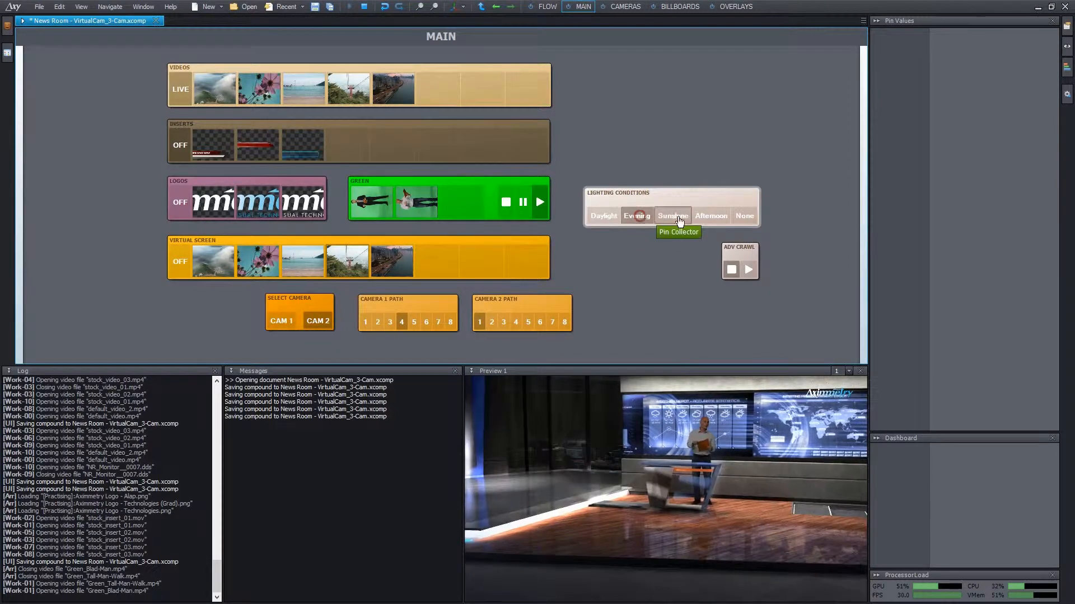
# Try the Evening, Sunshine and Afternoon lighting conditions on the studio and return to Daylight
pyautogui.click(681, 216)
pyautogui.click(705, 216)
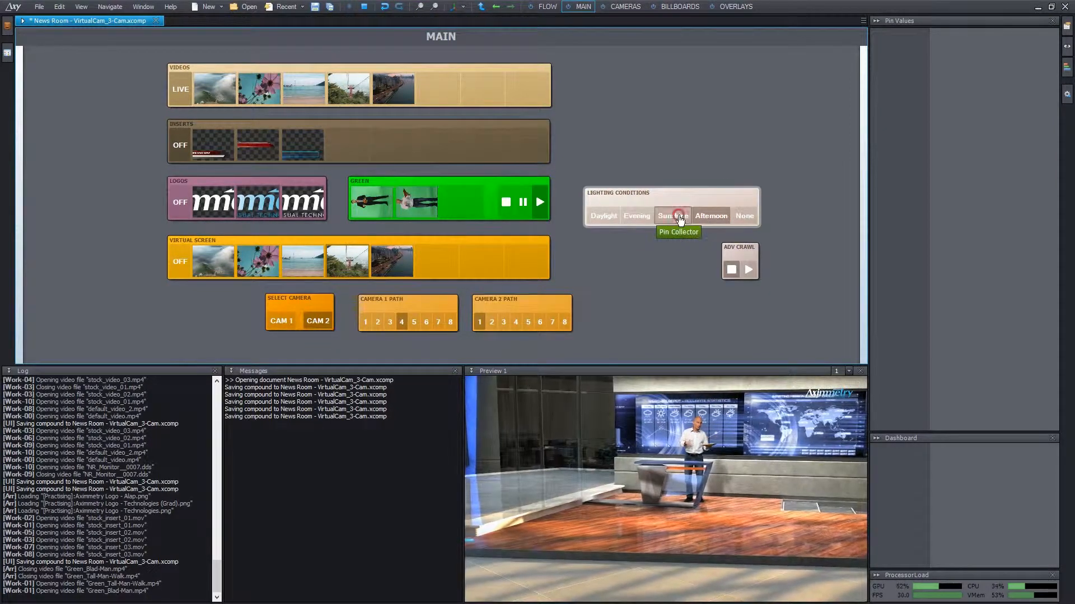
pyautogui.click(605, 218)
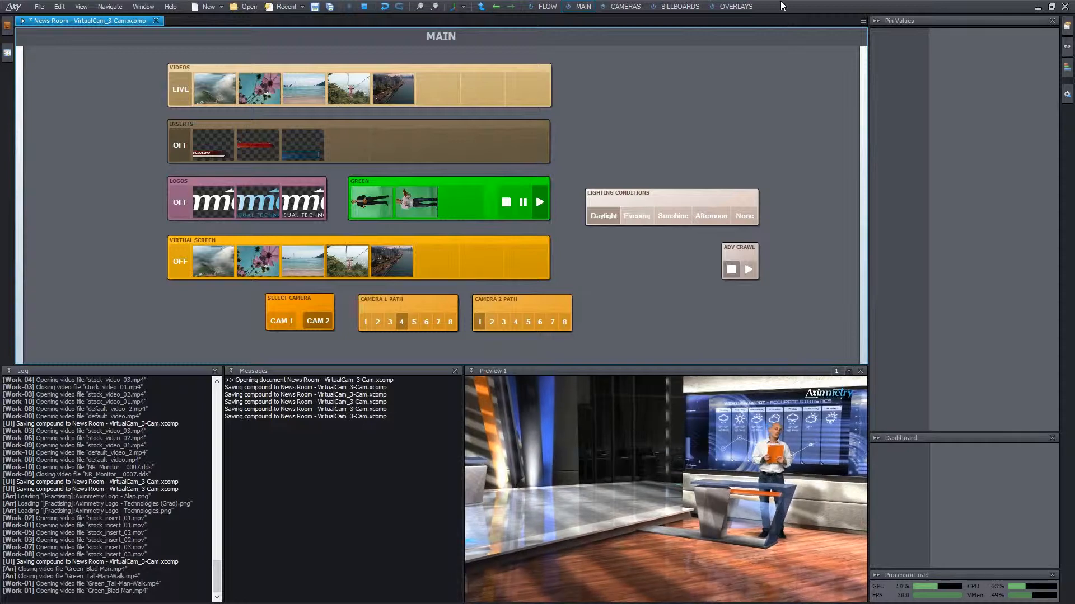
# Browse to the Record compounds folder of the Common_Studio project and select Record_3-Audio.xcomp
pyautogui.click(7, 26)
pyautogui.click(73, 204)
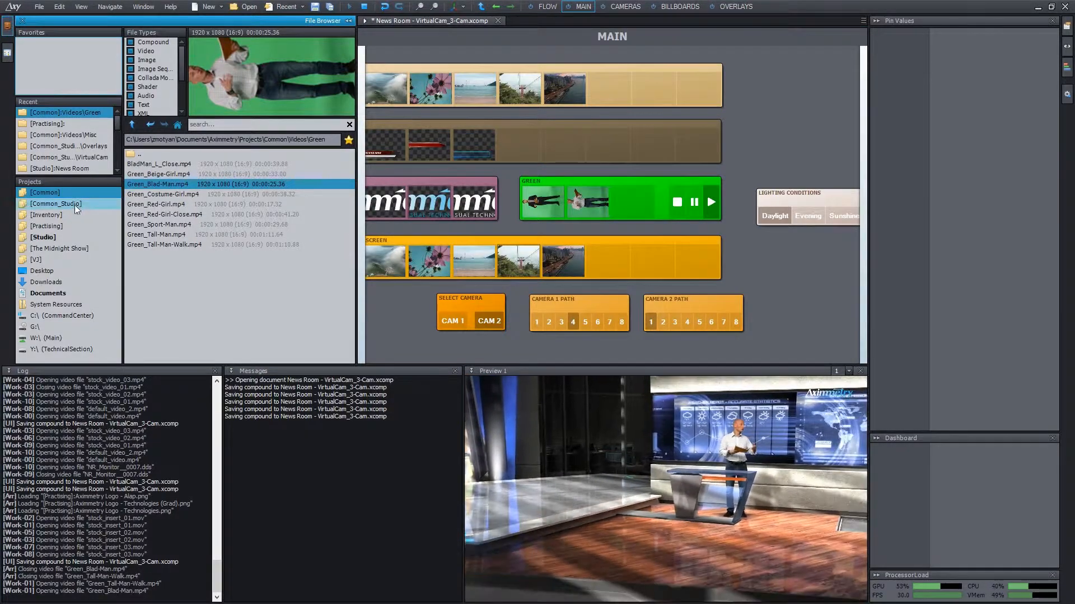
pyautogui.click(150, 164)
pyautogui.doubleClick(151, 164)
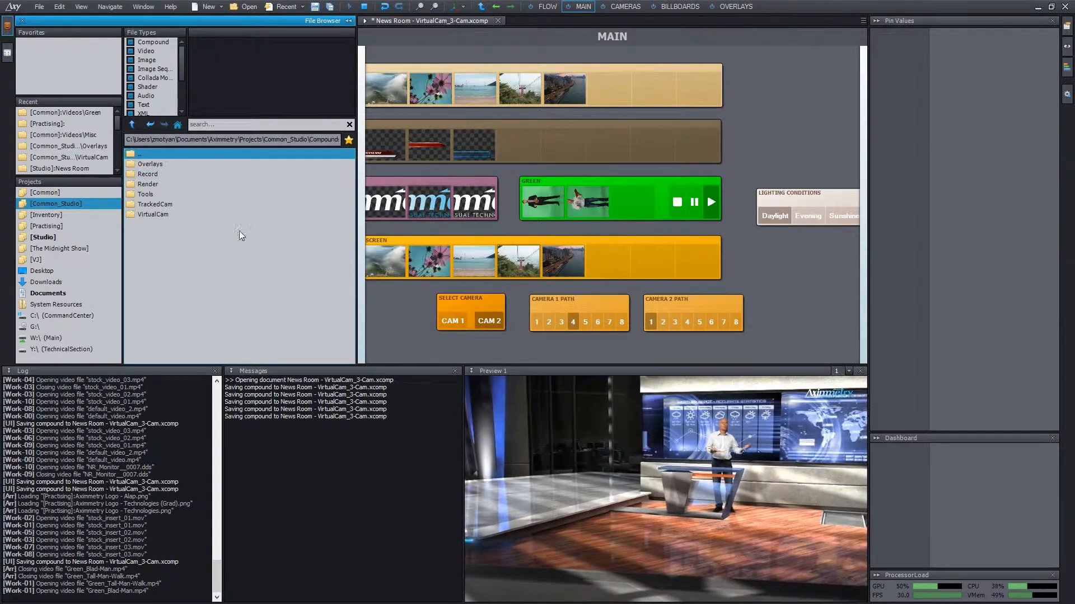
pyautogui.click(151, 174)
pyautogui.doubleClick(157, 174)
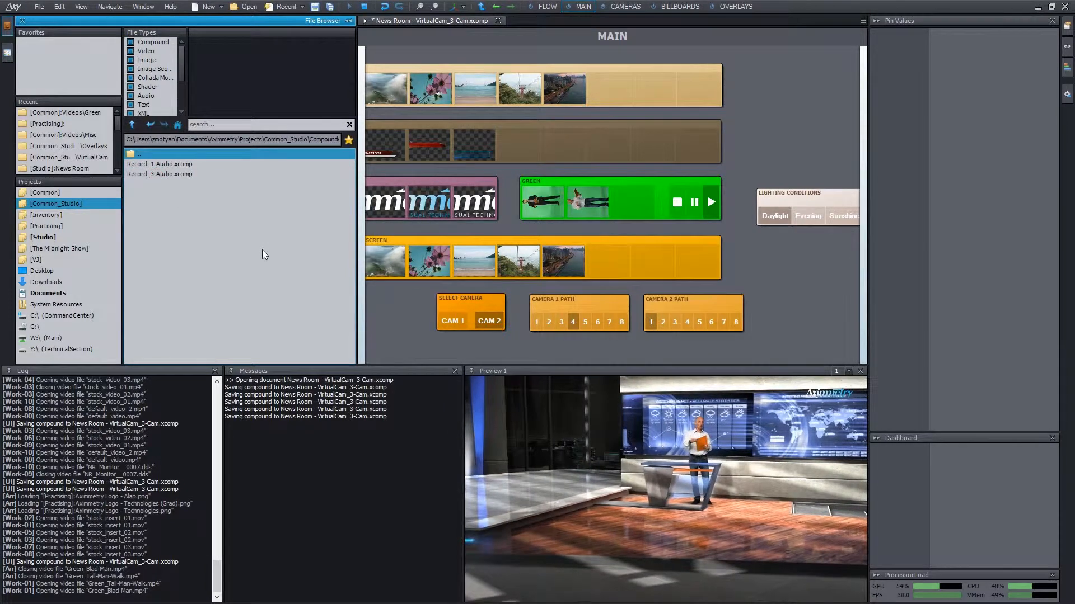
pyautogui.click(162, 174)
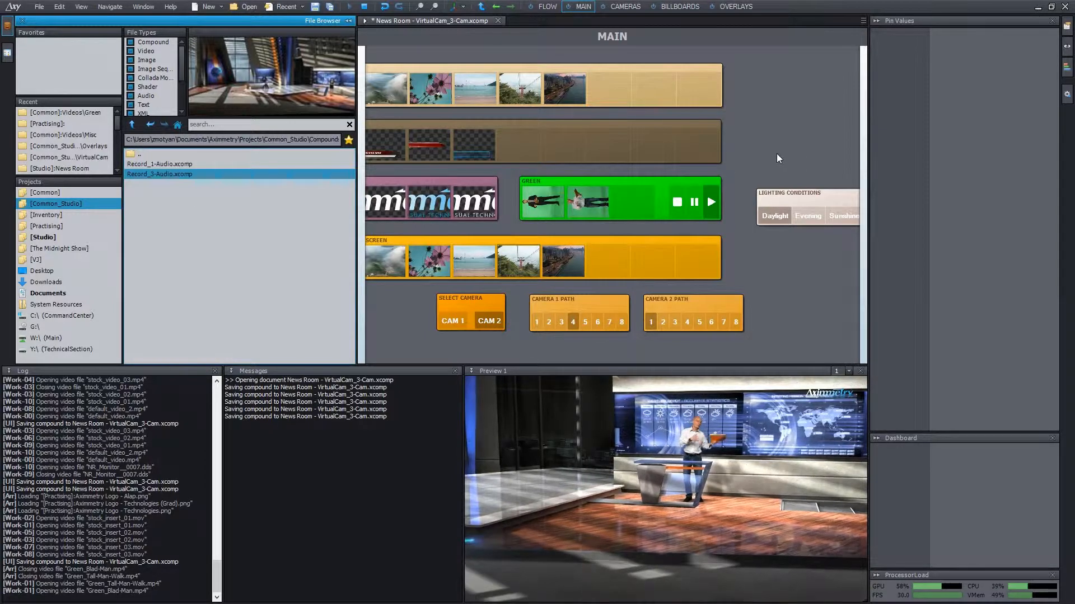
# Add the Record_3-Audio compound to the flow between the VirtualCam_A-B_Preview_2-Cam 2 module and the final outputs, and save the project
pyautogui.click(759, 147)
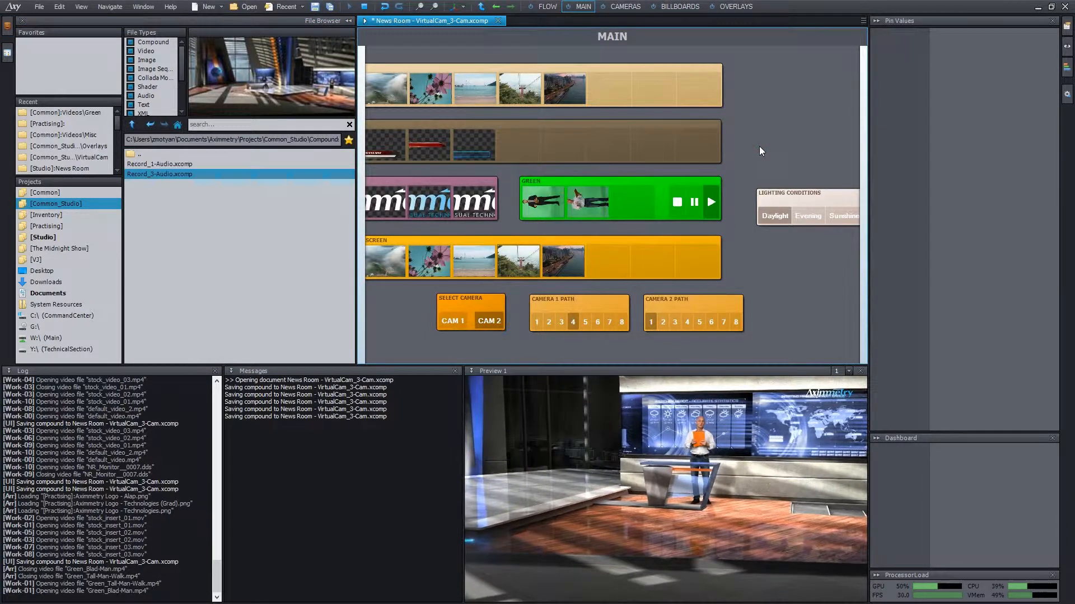
pyautogui.click(552, 8)
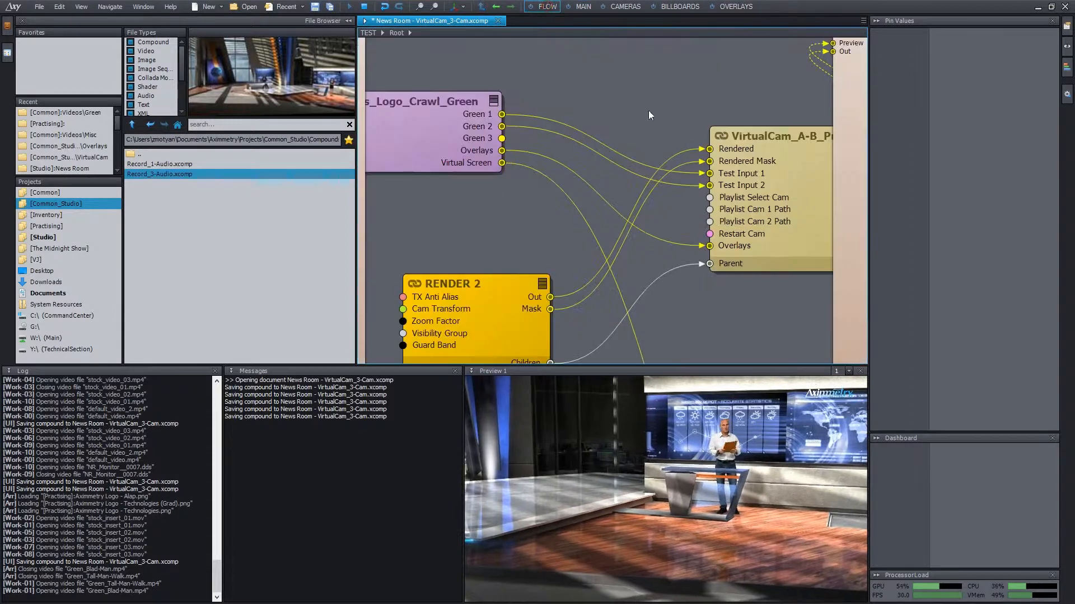
pyautogui.moveTo(709, 151); pyautogui.dragTo(450, 139, button='middle')
pyautogui.scroll(-3, 449, 139)
pyautogui.moveTo(156, 174); pyautogui.dragTo(653, 157)
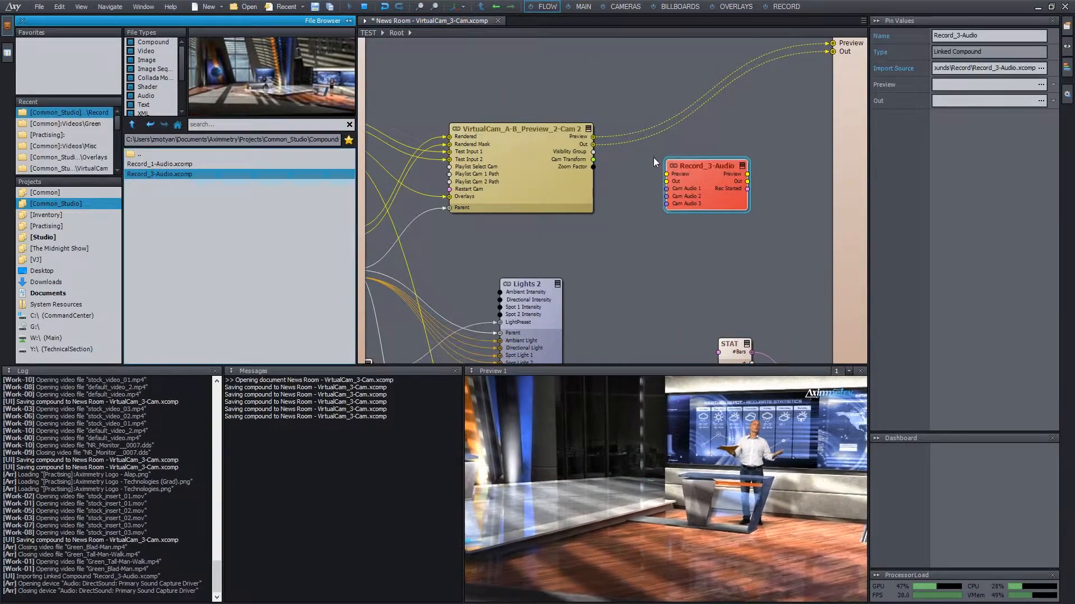
pyautogui.scroll(1, 653, 157)
pyautogui.hotkey('ctrl', 's')
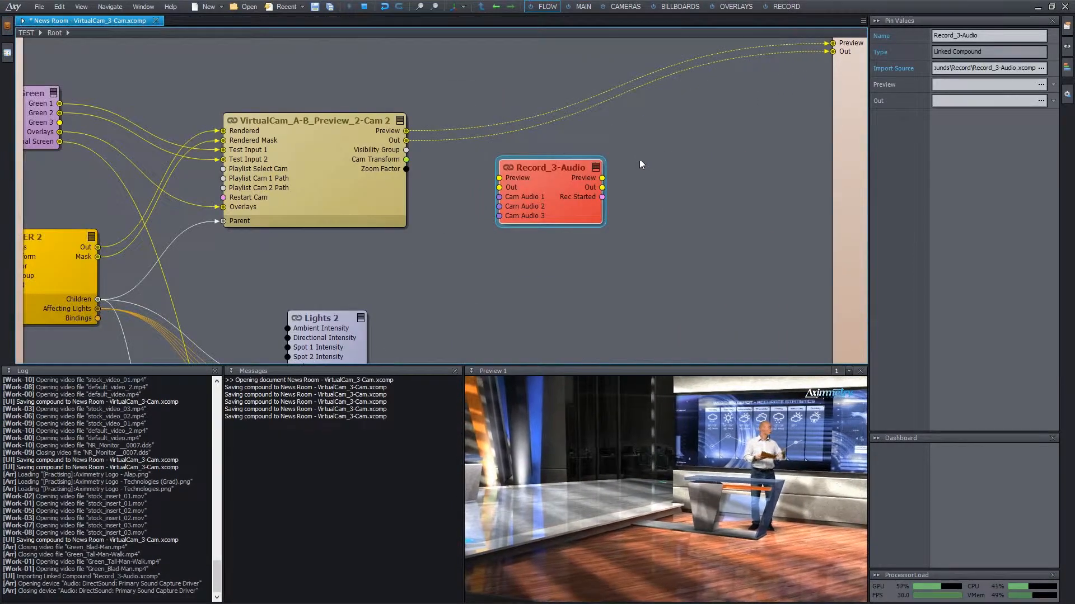
# Route the VirtualCam module's Preview and Out connections through Record_3-Audio to the final Preview and Out pins
pyautogui.moveTo(695, 197); pyautogui.dragTo(683, 197, button='middle')
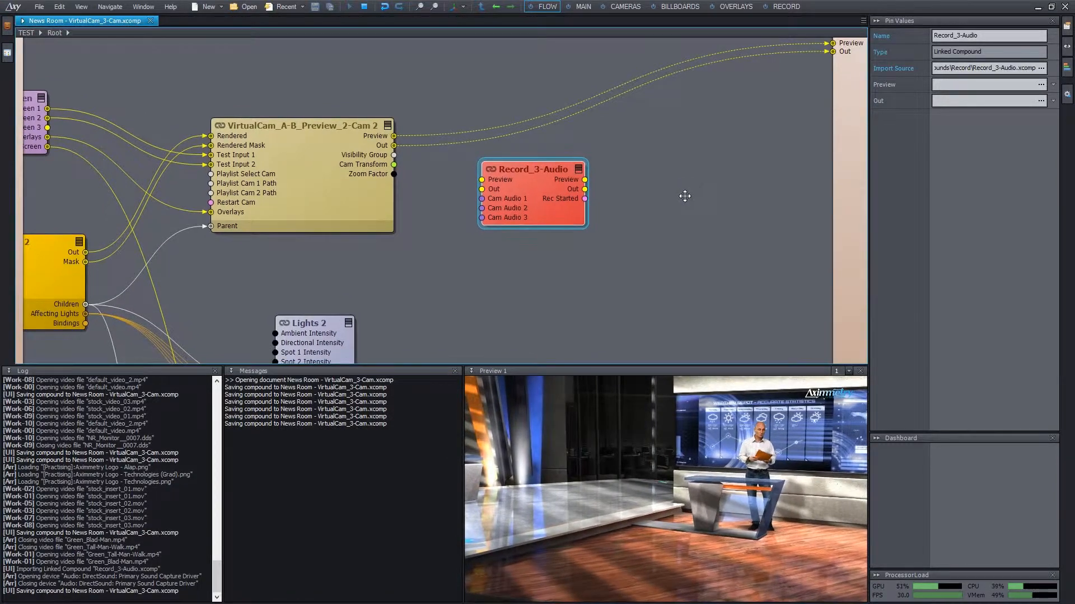
pyautogui.moveTo(534, 167); pyautogui.dragTo(534, 162)
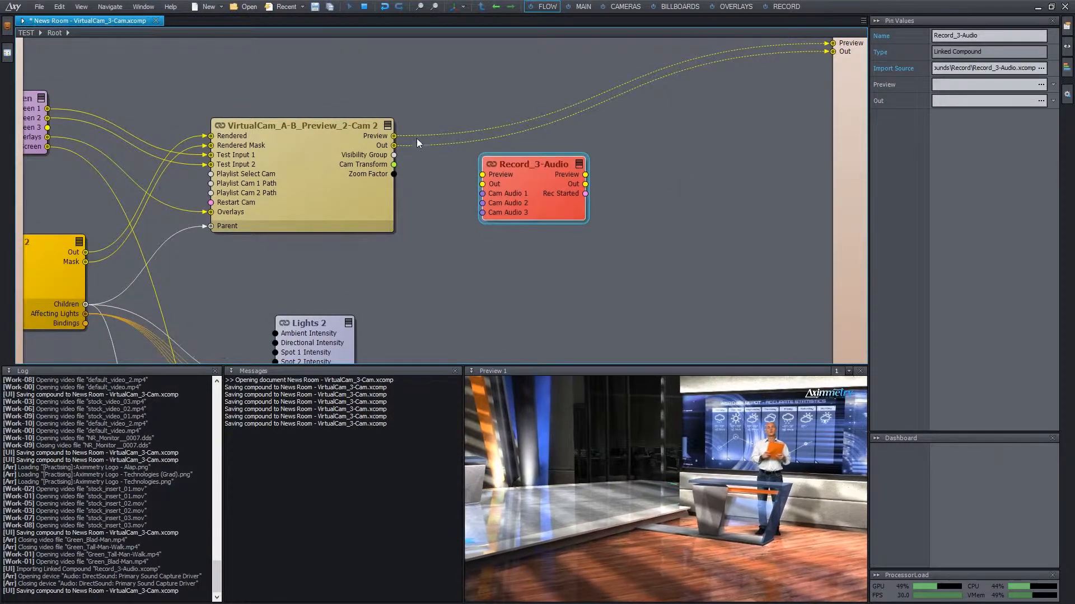
pyautogui.moveTo(487, 129); pyautogui.dragTo(491, 173)
pyautogui.moveTo(586, 174); pyautogui.dragTo(833, 43)
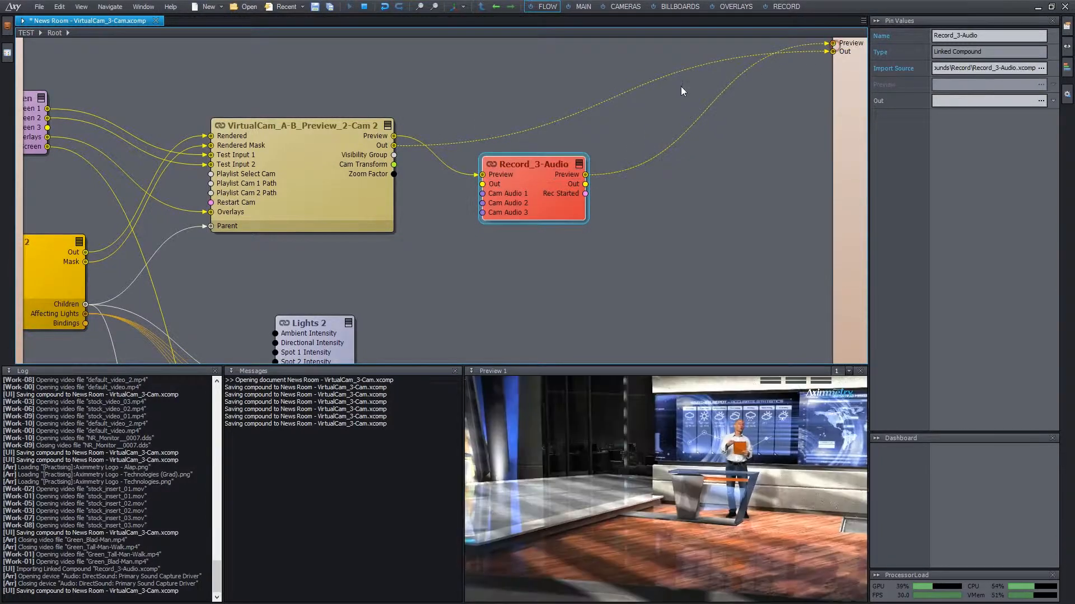
pyautogui.moveTo(674, 75); pyautogui.dragTo(481, 184)
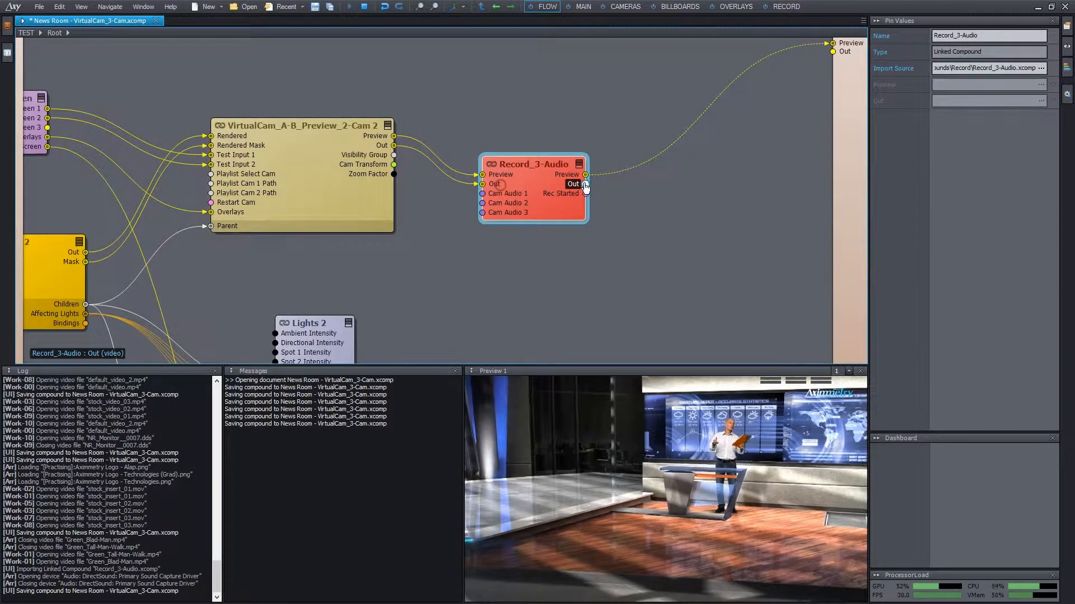
pyautogui.moveTo(586, 183); pyautogui.dragTo(832, 52)
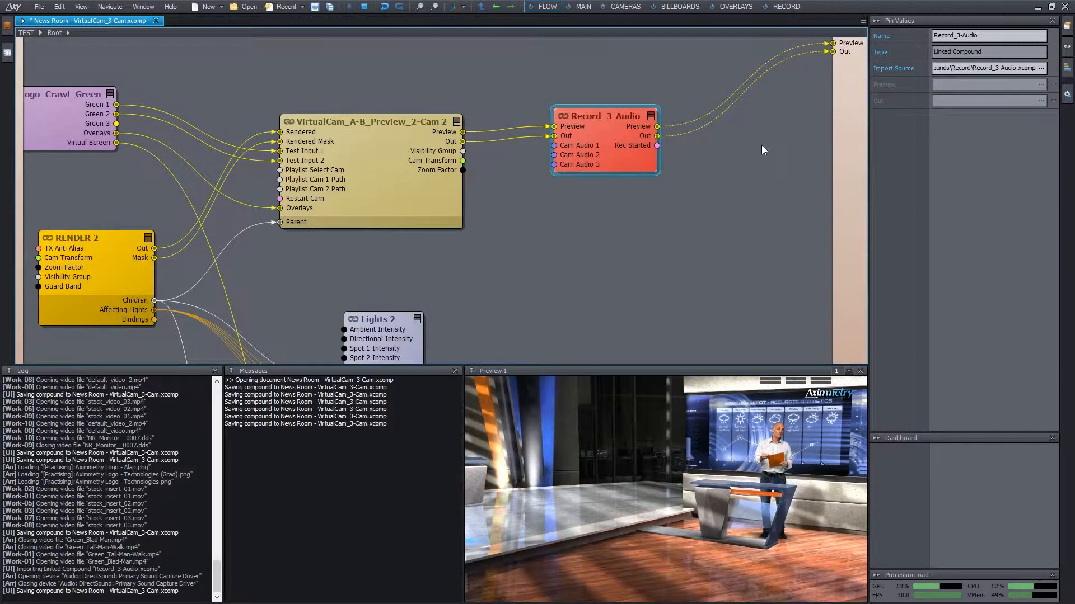
# Connect Record_3-Audio's Rec Started output to the VirtualCam module's Restart Cam input and save the project
pyautogui.moveTo(657, 145); pyautogui.dragTo(280, 198)
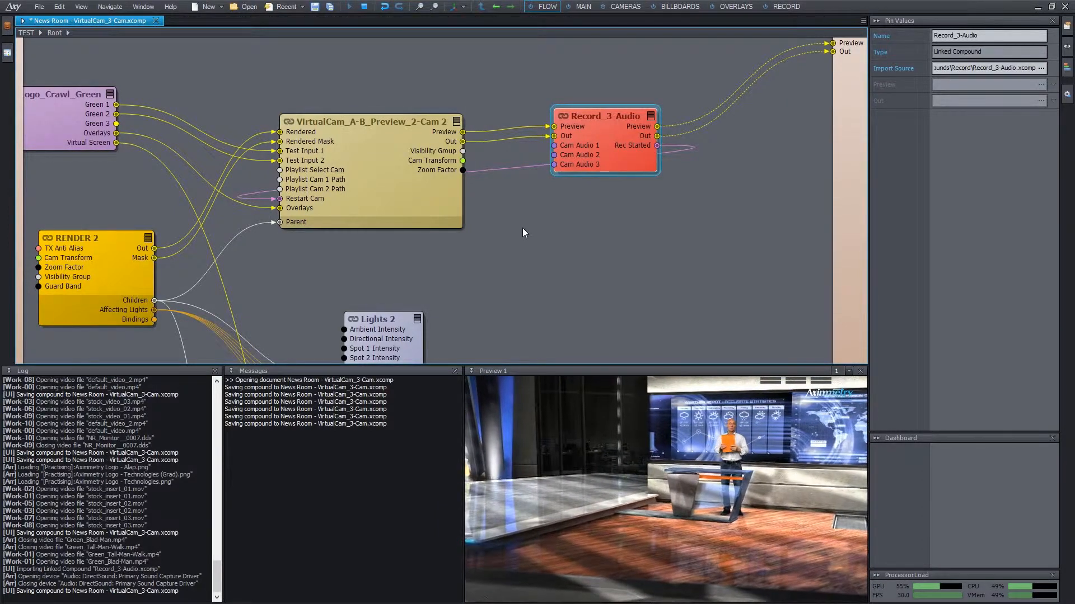
pyautogui.hotkey('ctrl', 's')
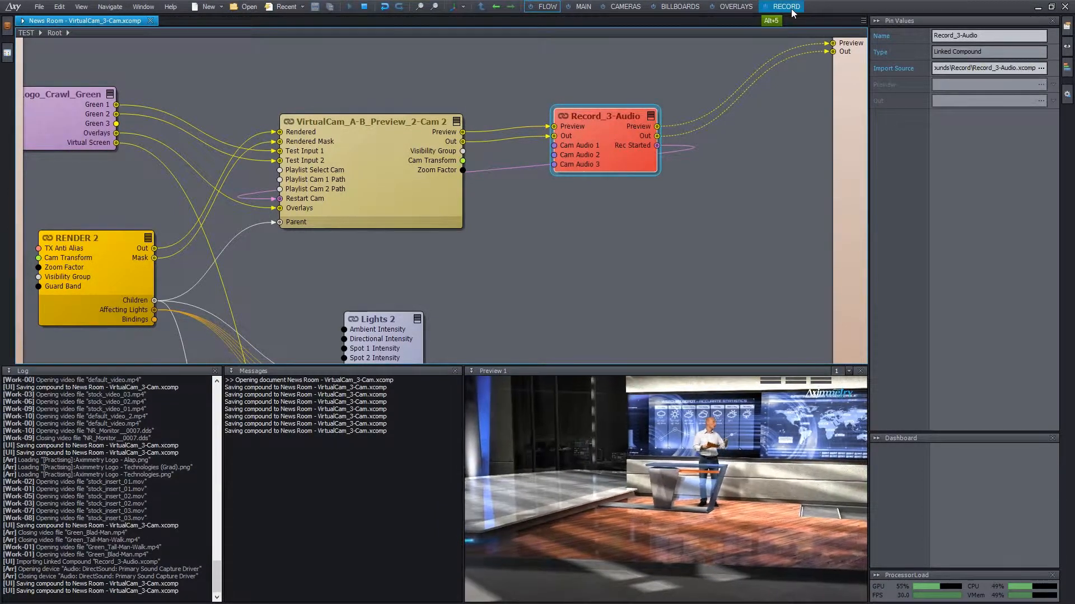
# Set AUDIO 1's input device on the RECORD board to DirectSound: Microphone (Samson RXD wireless receiver) and check its level in the full-screen preview
pyautogui.click(787, 7)
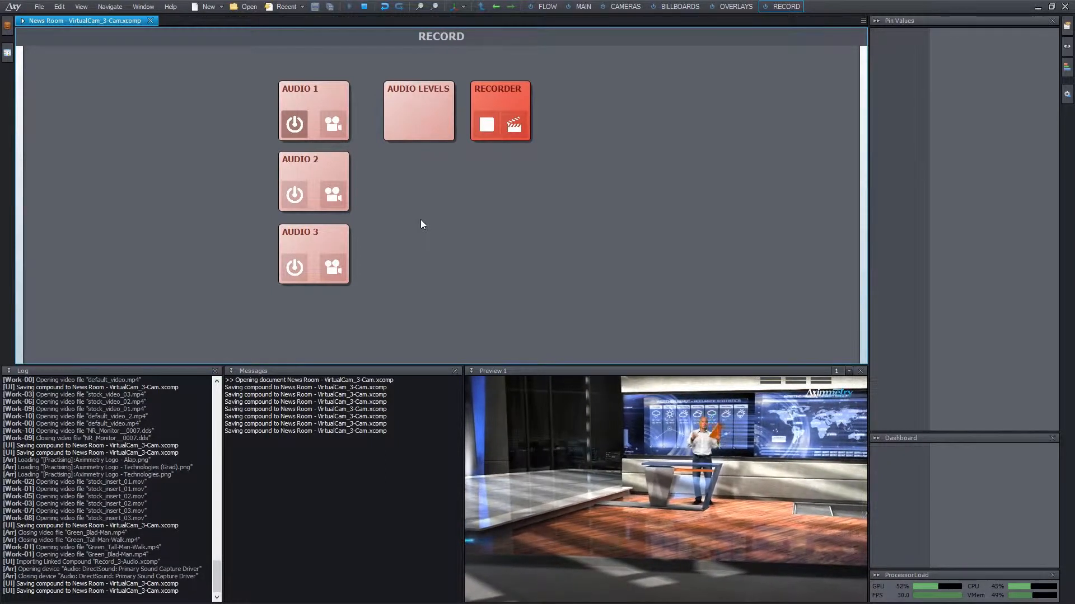
pyautogui.click(327, 93)
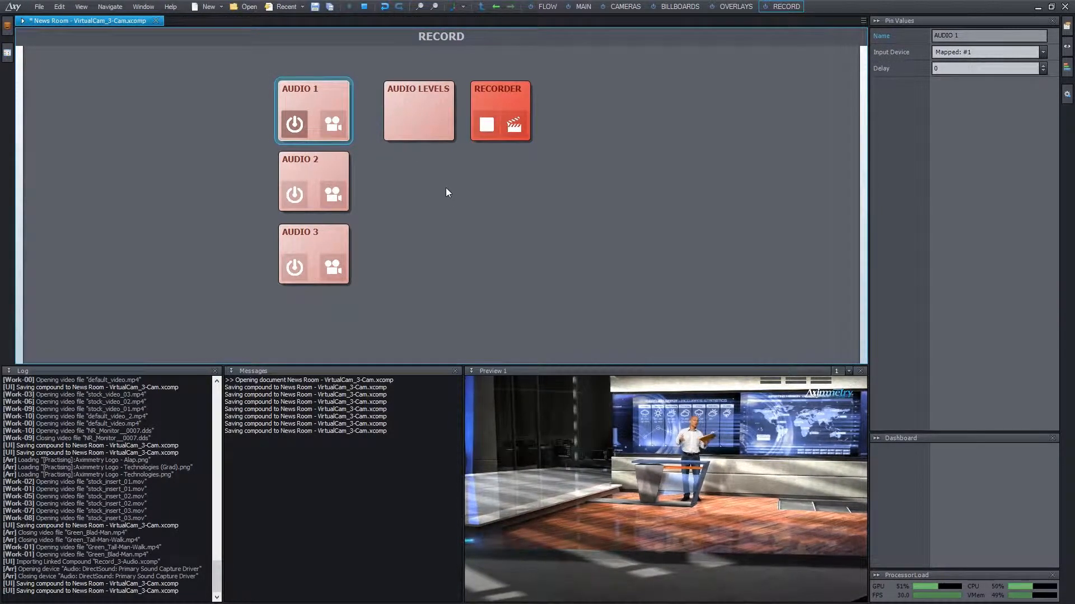
pyautogui.click(962, 53)
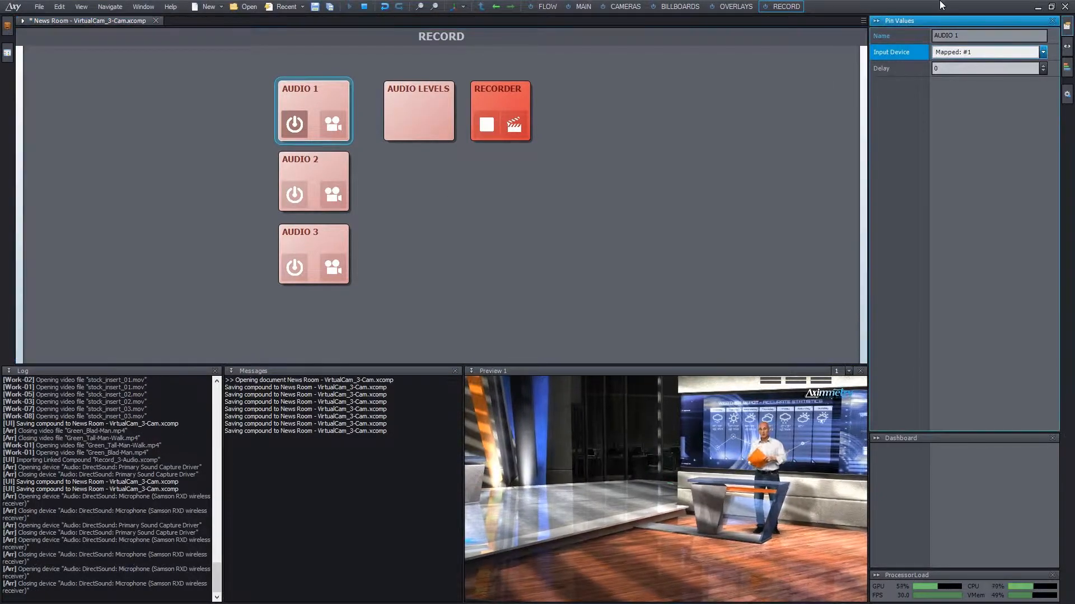
pyautogui.click(963, 56)
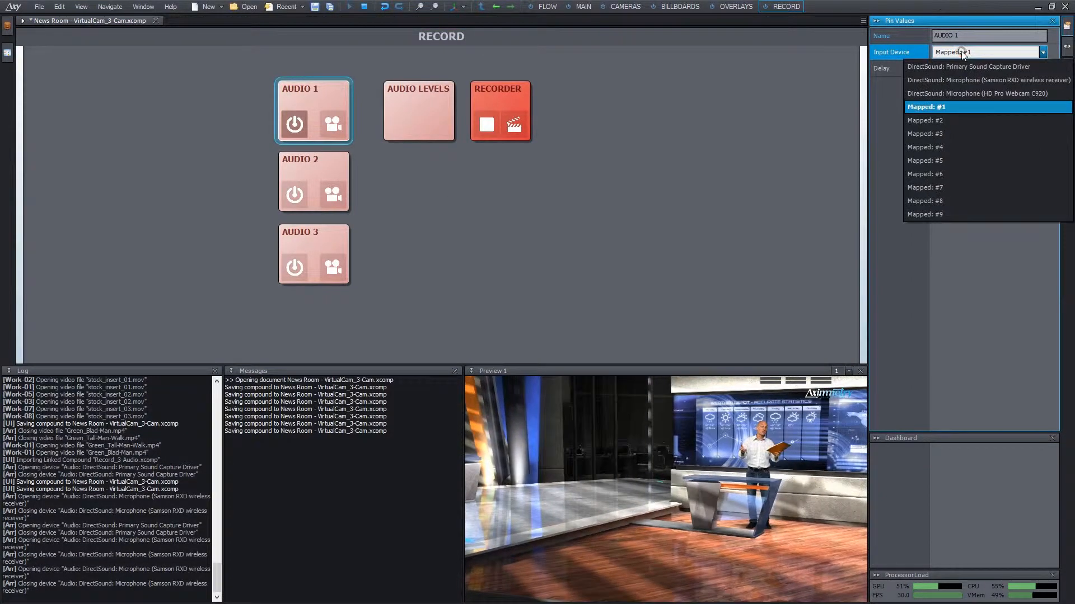
pyautogui.click(977, 80)
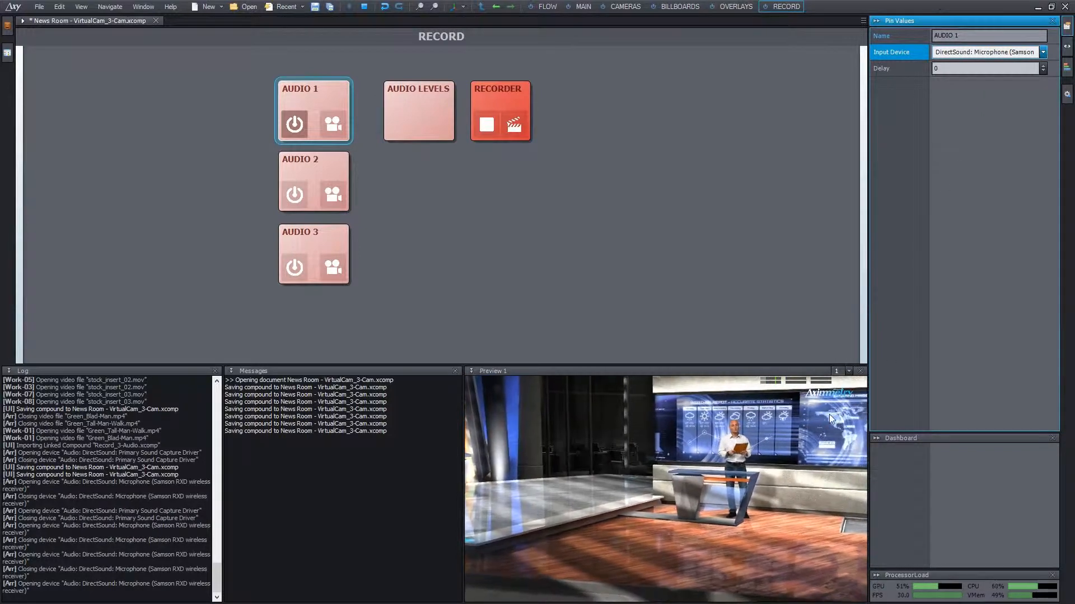
pyautogui.doubleClick(767, 388)
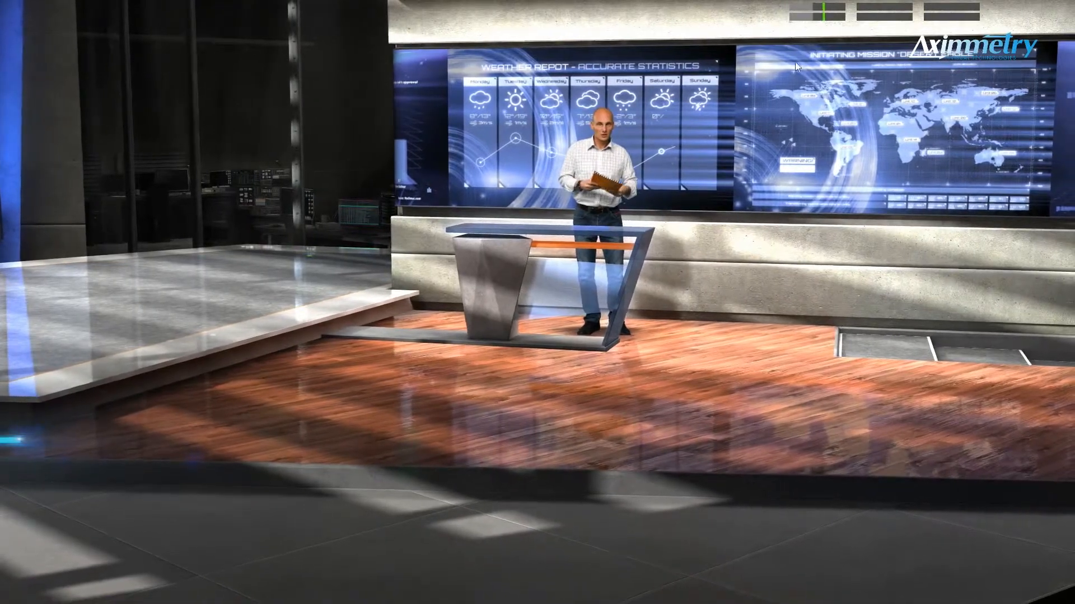
pyautogui.doubleClick(807, 89)
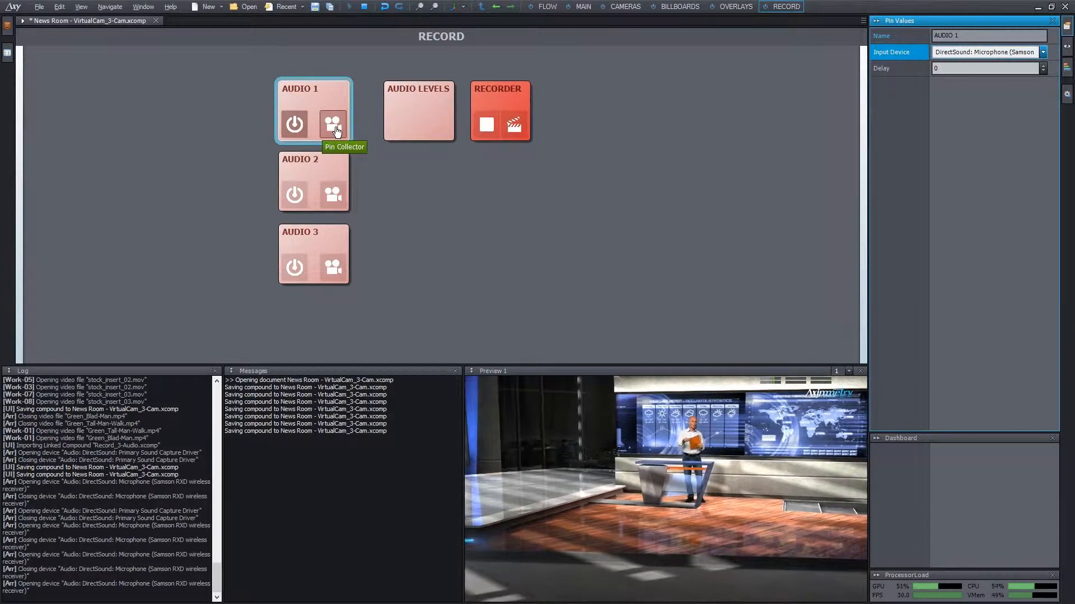
# Switch AUDIO 1 to camera sound, reveal the VirtualCam module's hidden pins and connect its Audio 1 output to Record_3-Audio's Cam Audio 1 input
pyautogui.click(336, 131)
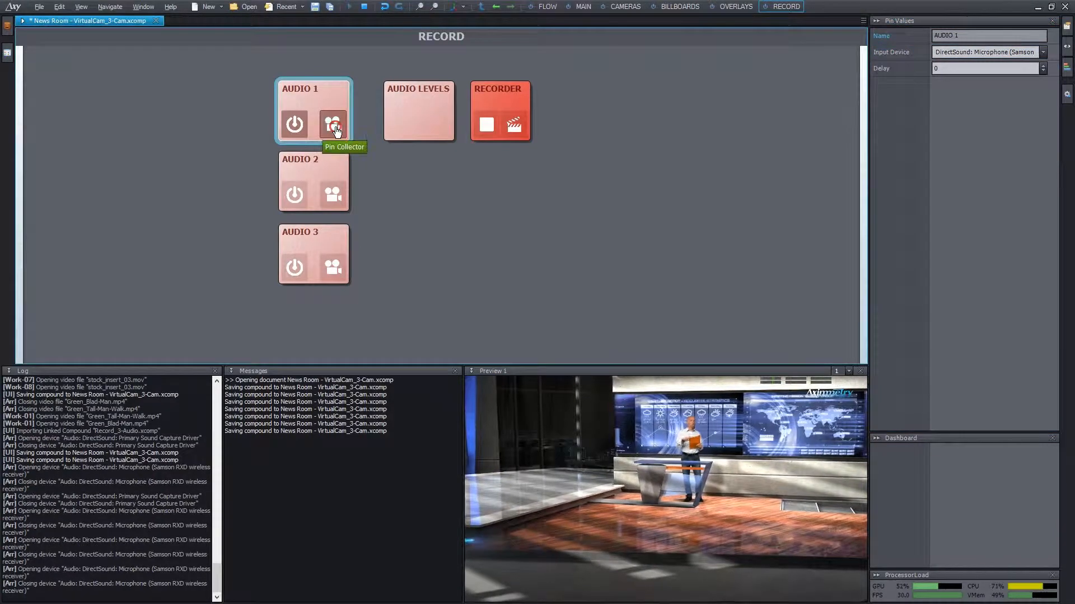
pyautogui.click(543, 9)
pyautogui.scroll(2, 604, 192)
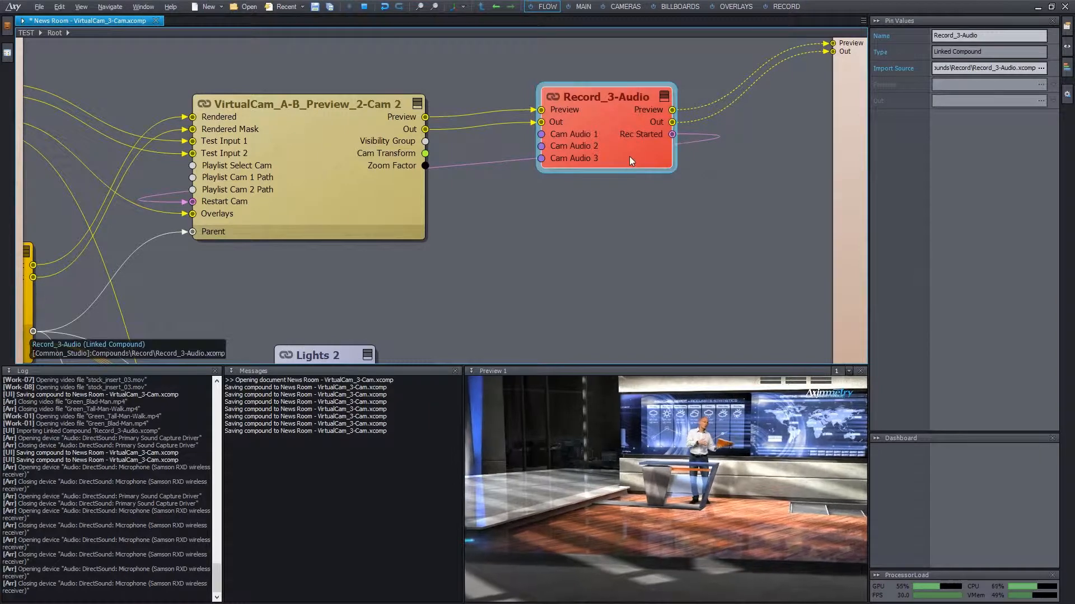
pyautogui.moveTo(631, 162); pyautogui.dragTo(678, 177)
pyautogui.click(415, 104)
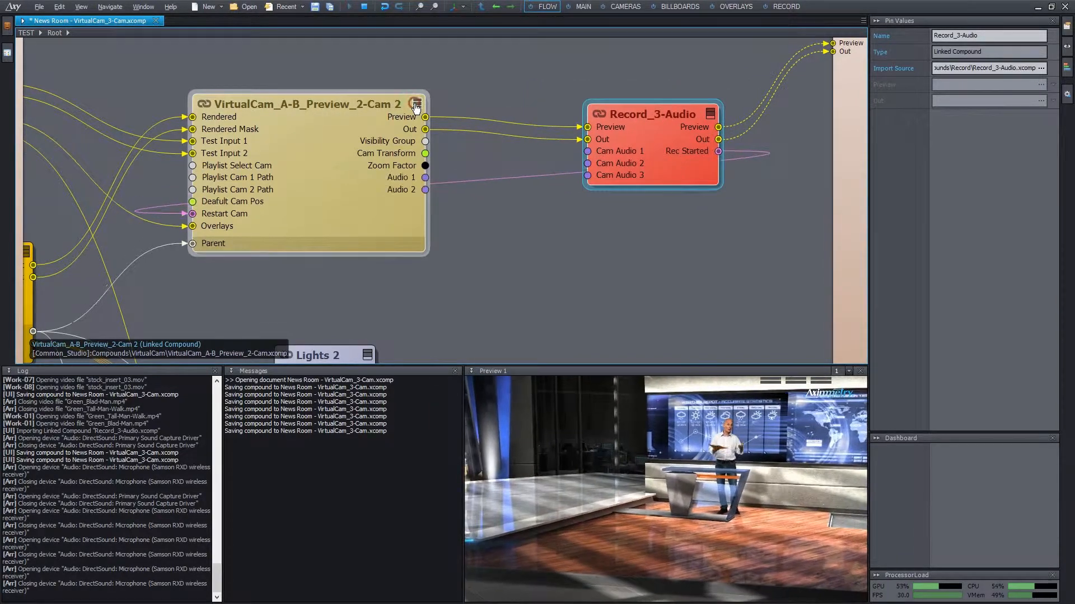
pyautogui.moveTo(345, 106); pyautogui.dragTo(346, 92)
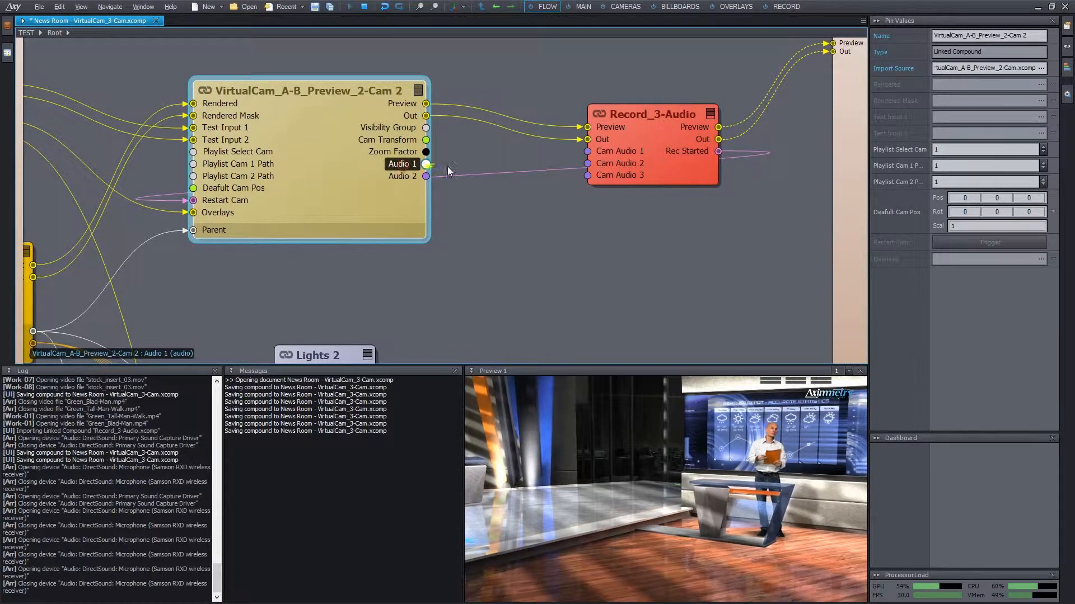
pyautogui.moveTo(425, 163); pyautogui.dragTo(589, 151)
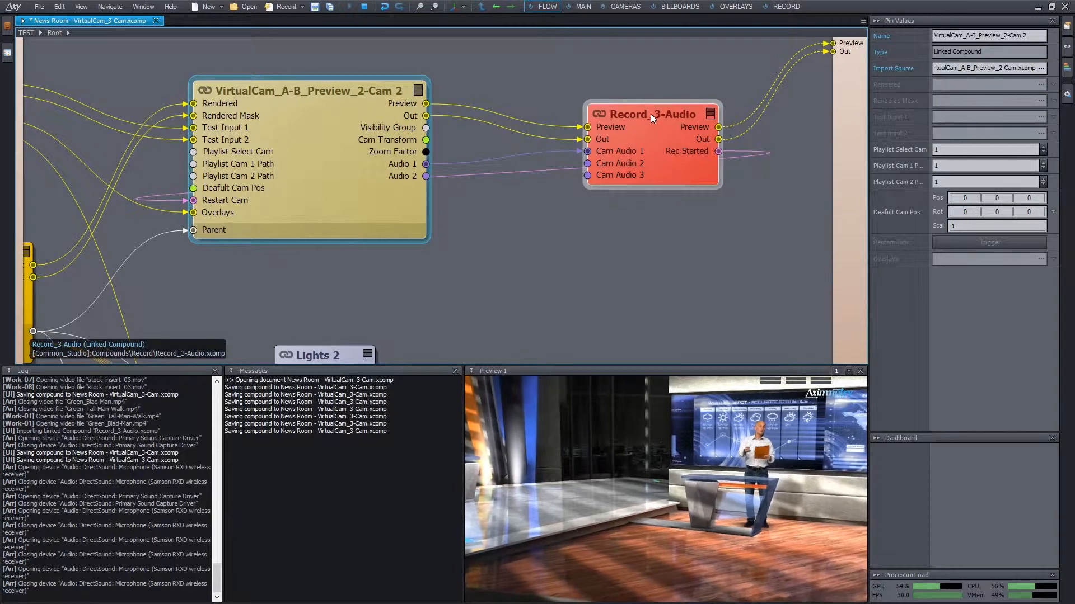
# Connect the VirtualCam module's Audio 2 output to Record_3-Audio's Cam Audio 2 input and shift both modules slightly in the flow
pyautogui.moveTo(651, 115)
pyautogui.mouseDown()
pyautogui.moveTo(650, 138)
pyautogui.moveTo(650, 121)
pyautogui.mouseUp()
pyautogui.moveTo(395, 208); pyautogui.dragTo(594, 170)
pyautogui.moveTo(355, 190); pyautogui.dragTo(349, 212)
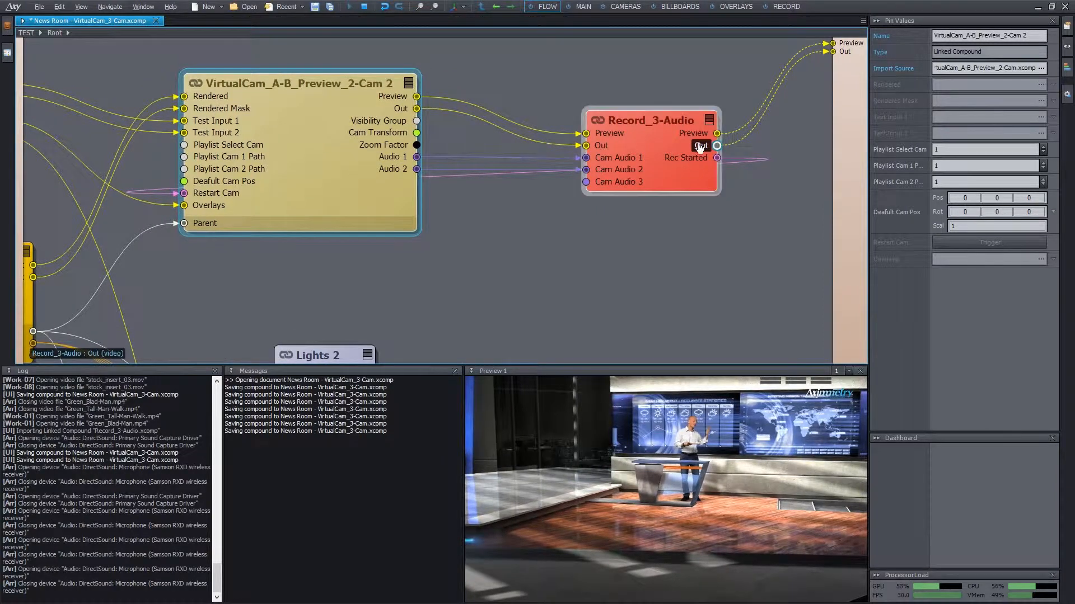
# On the RECORD board, lower Level 1 of AUDIO LEVELS to about 0.42 and save the project
pyautogui.click(786, 12)
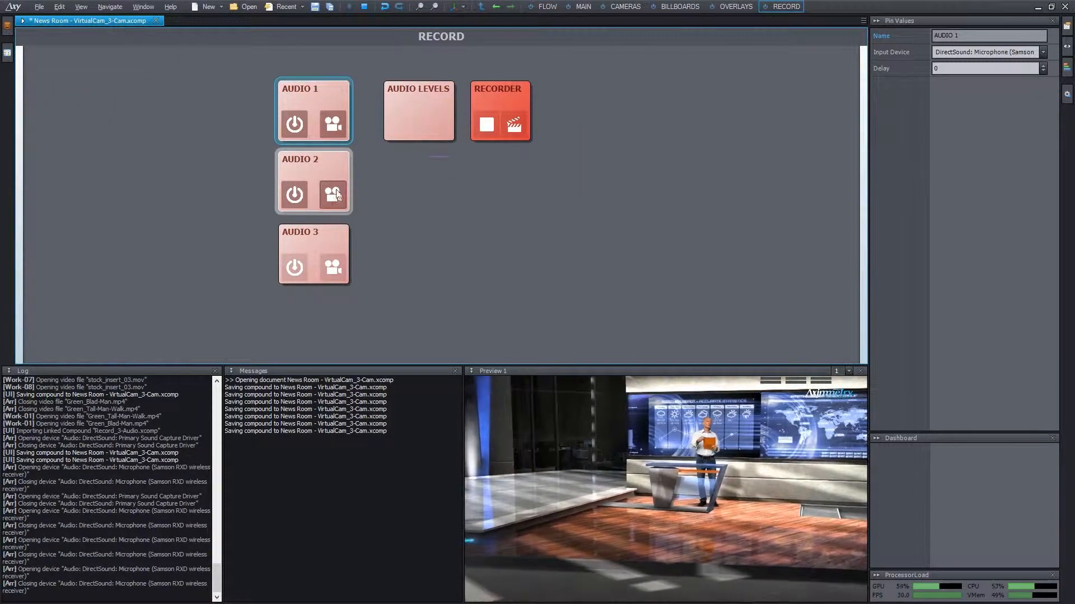
pyautogui.click(420, 107)
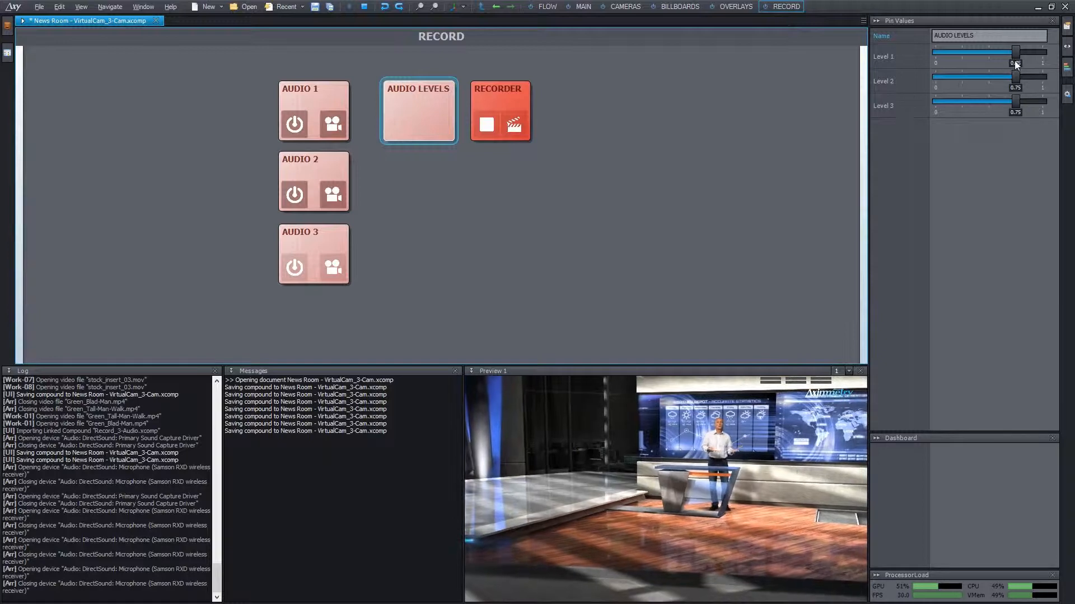
pyautogui.moveTo(1016, 52); pyautogui.dragTo(983, 51)
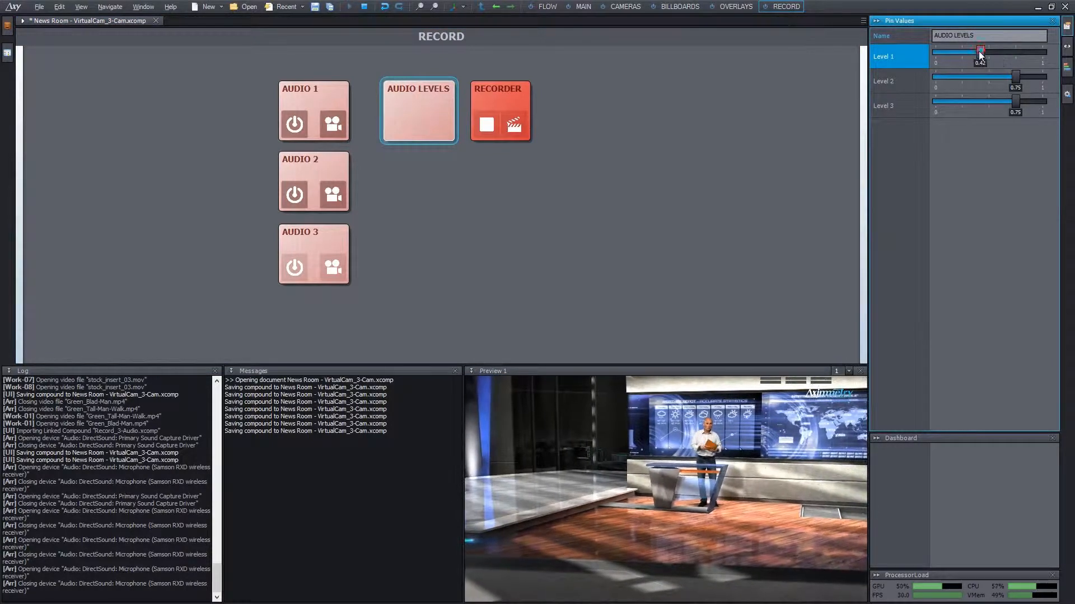
pyautogui.hotkey('ctrl', 's')
# Set the RECORDER's output folder to Downloads and open its Output File name for editing
pyautogui.click(509, 95)
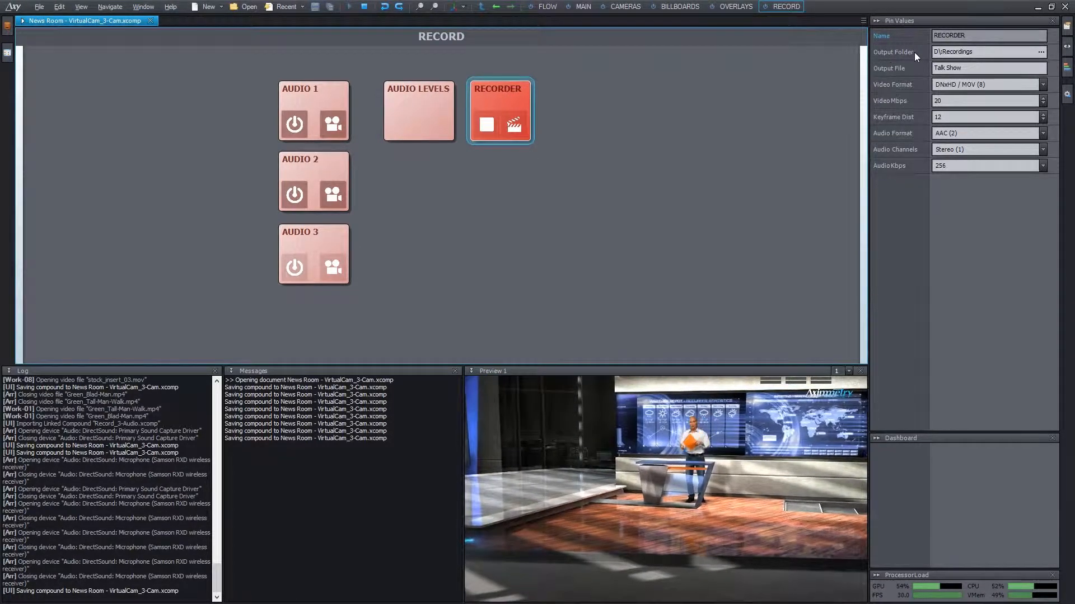
pyautogui.click(1040, 51)
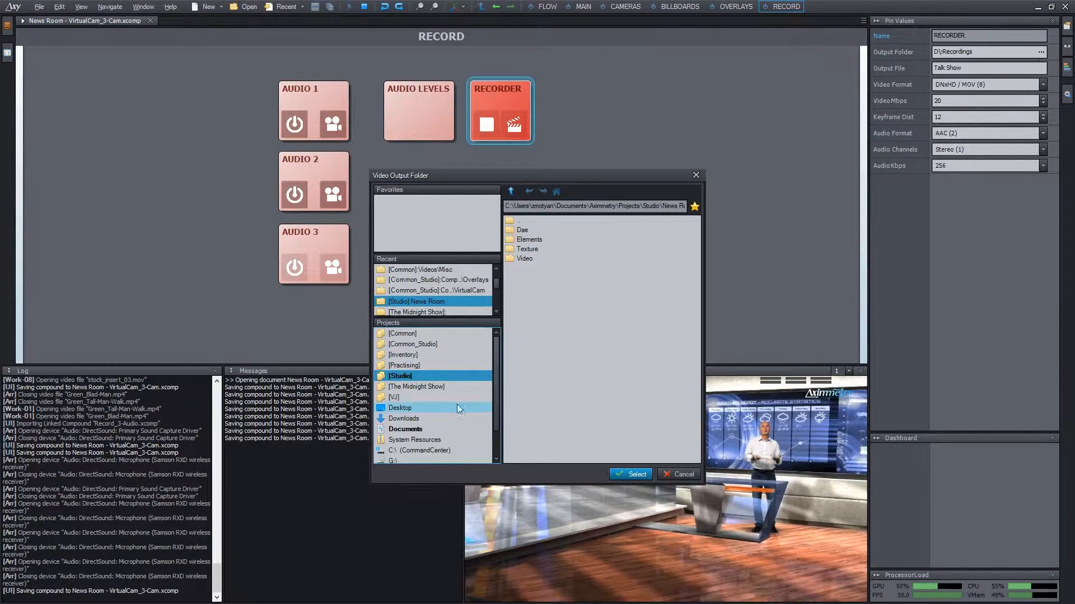
pyautogui.click(405, 419)
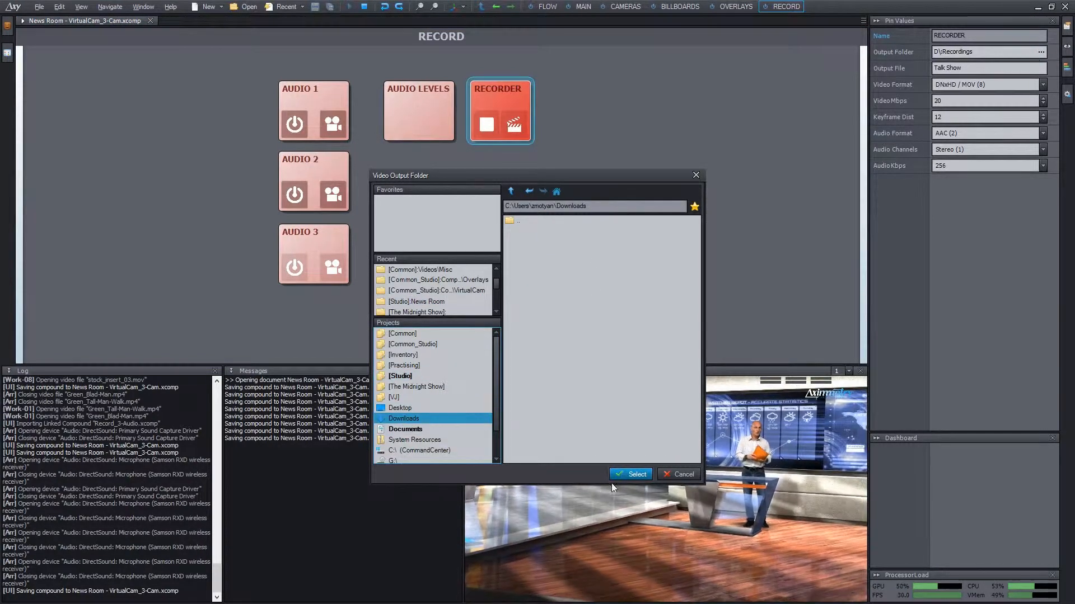
pyautogui.click(629, 474)
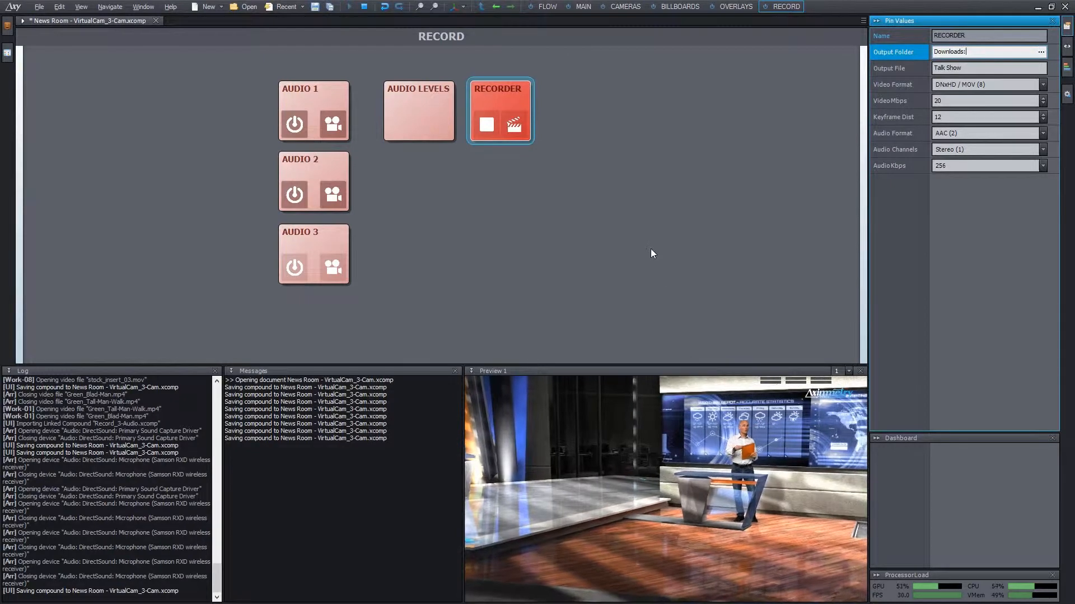
pyautogui.click(969, 68)
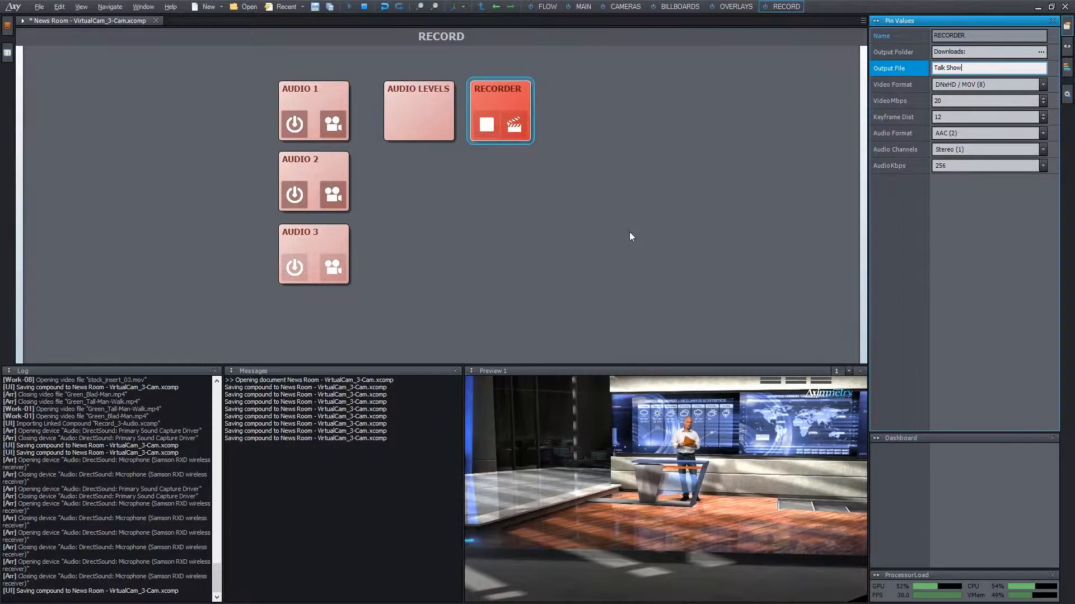
# Set the RECORDER's video format to H.264 / MP4 and its VideoMbps to 30
pyautogui.click(902, 85)
pyautogui.click(955, 84)
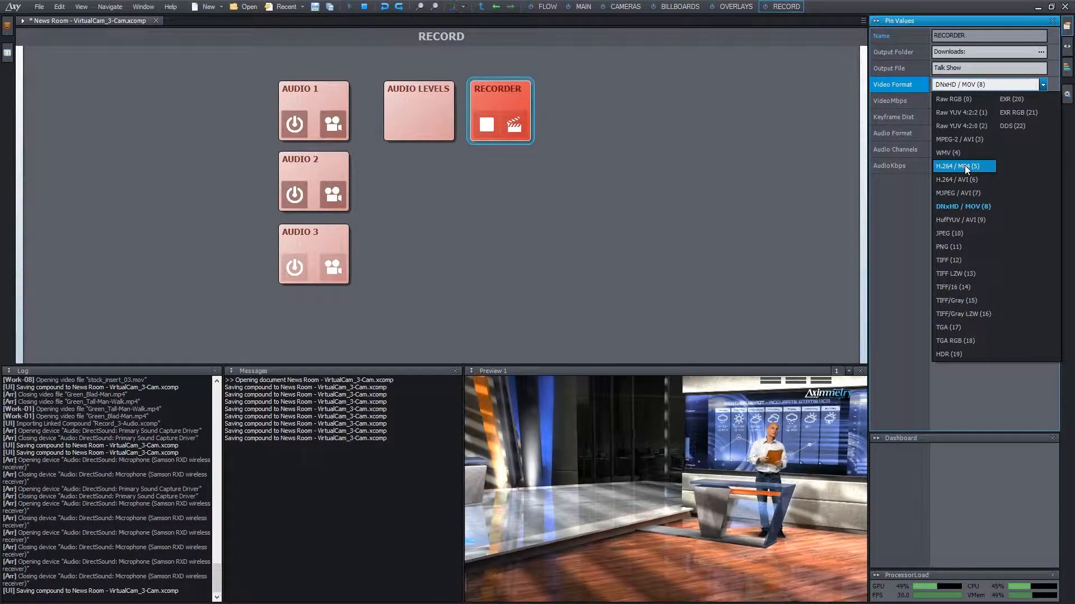
pyautogui.click(967, 168)
pyautogui.click(956, 99)
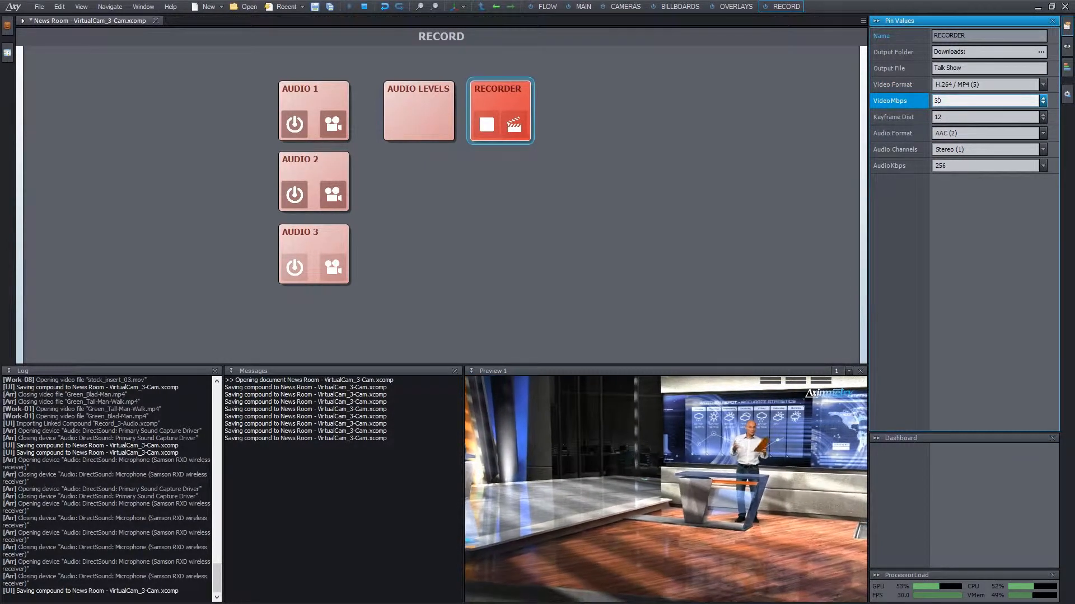
pyautogui.press('Return')
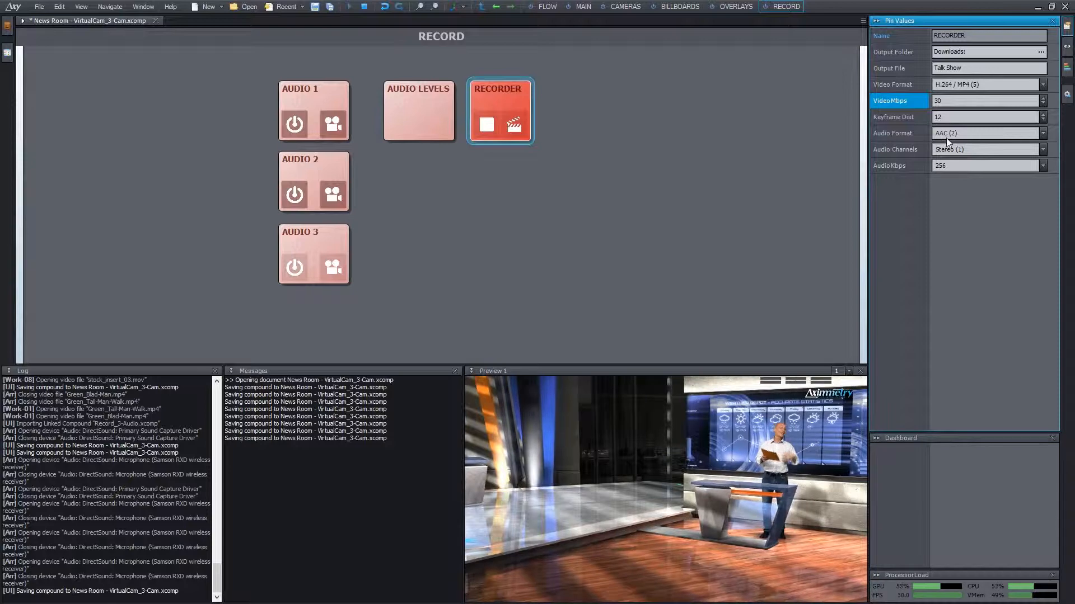
# Set the RECORDER's video format to DNxHD / MOV and its audio format to Raw PCM
pyautogui.click(957, 84)
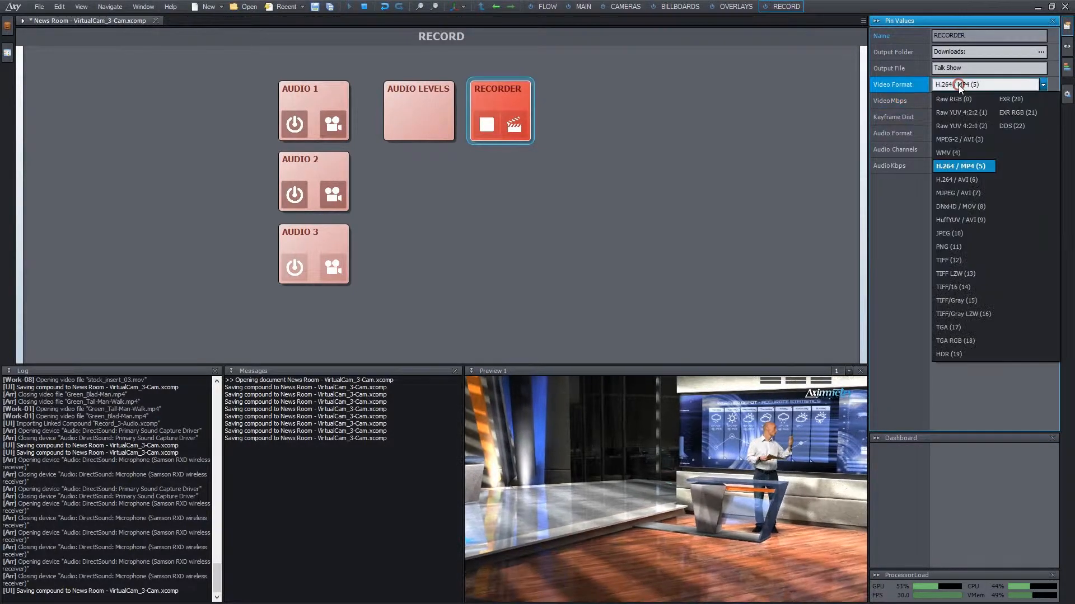
pyautogui.click(971, 203)
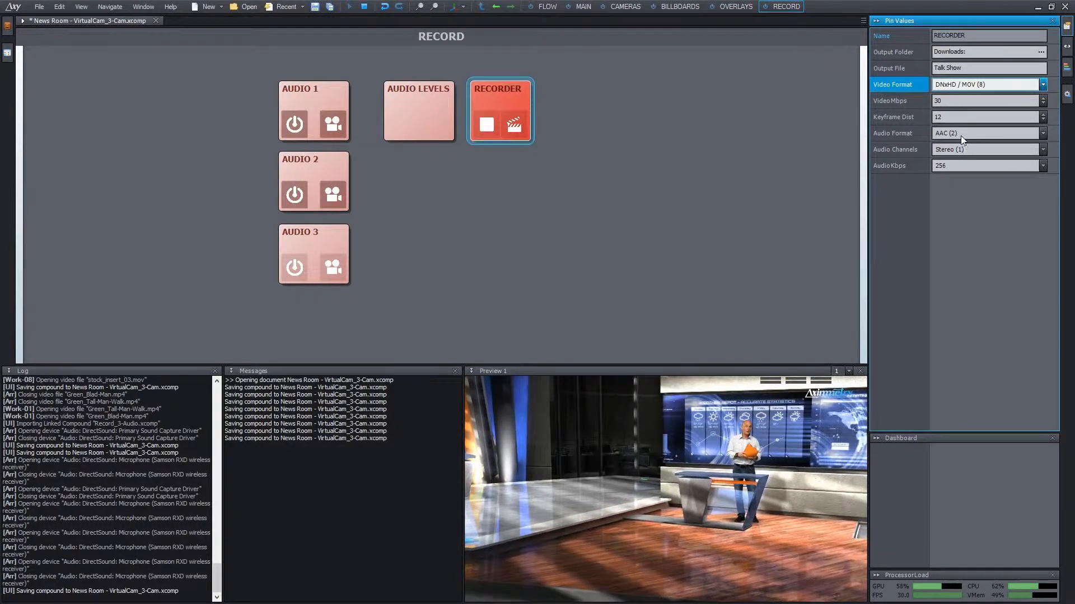
pyautogui.click(961, 134)
pyautogui.click(961, 145)
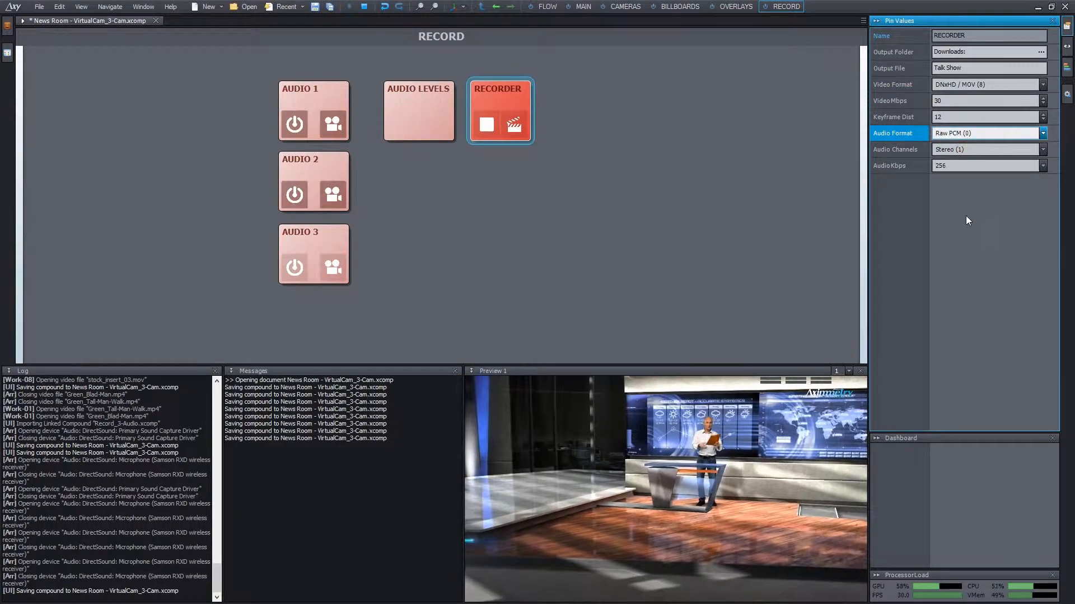
# Set the RECORDER's video format to H.264 / AVI and review the other available video formats
pyautogui.click(967, 84)
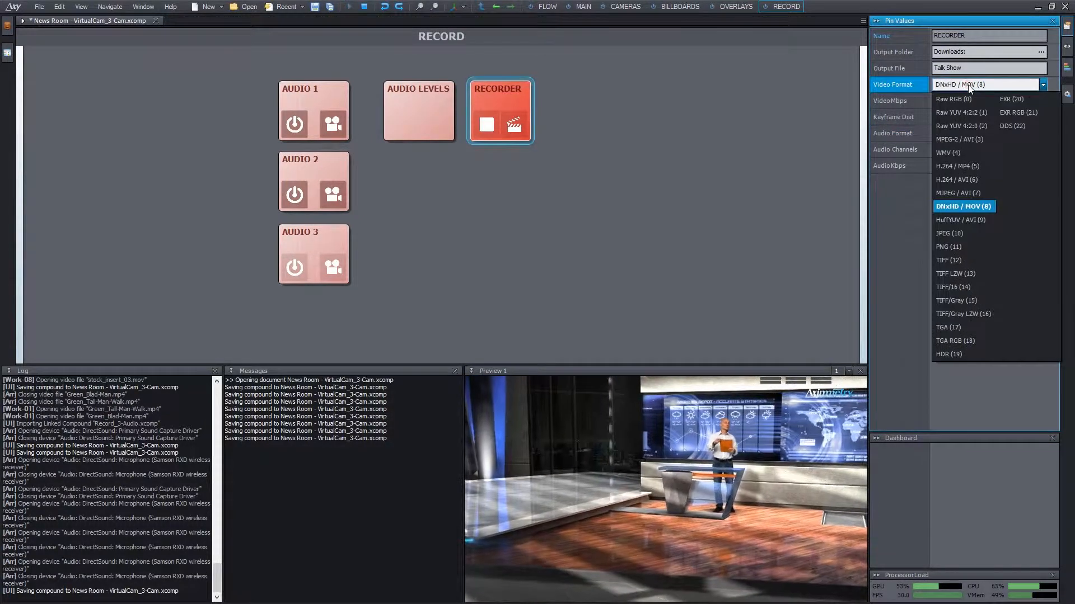
pyautogui.click(961, 180)
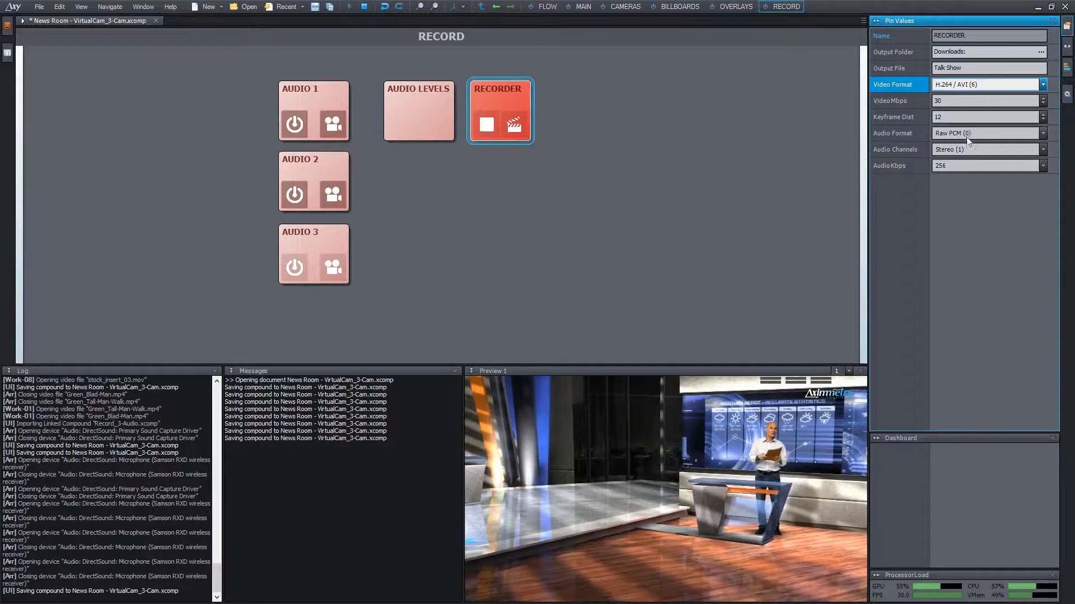
pyautogui.click(971, 84)
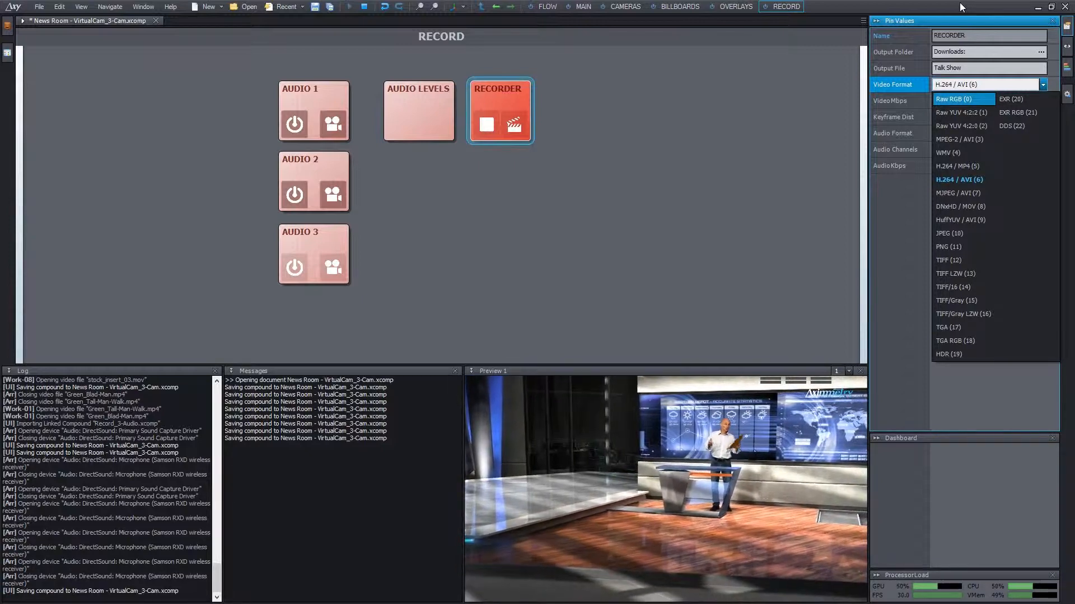
pyautogui.click(959, 6)
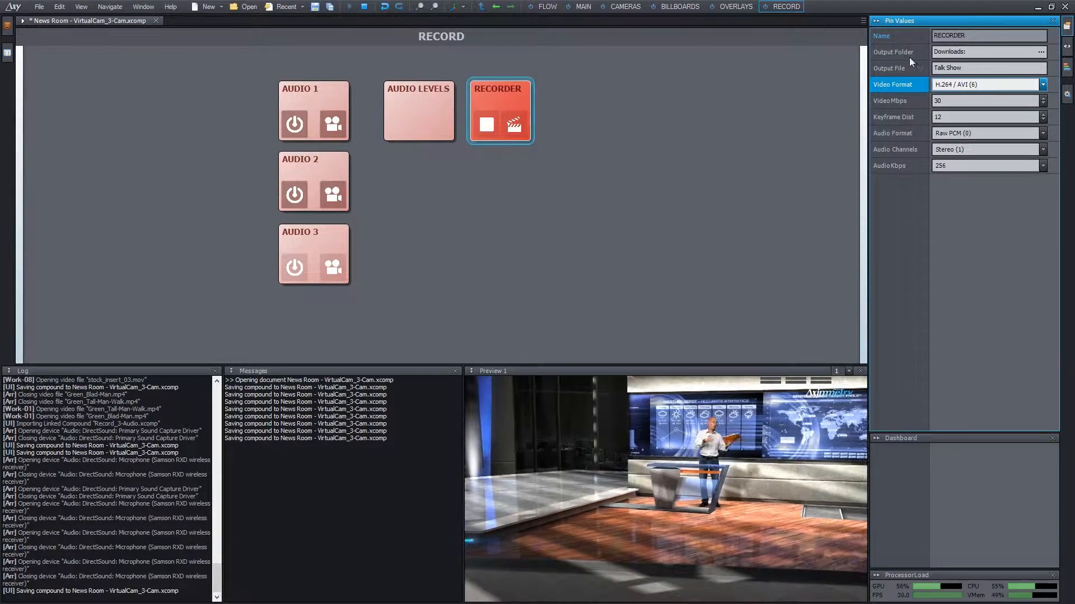
# Set the RECORDER's audio channels to Mono and its video format to DNxHD / MOV
pyautogui.click(964, 149)
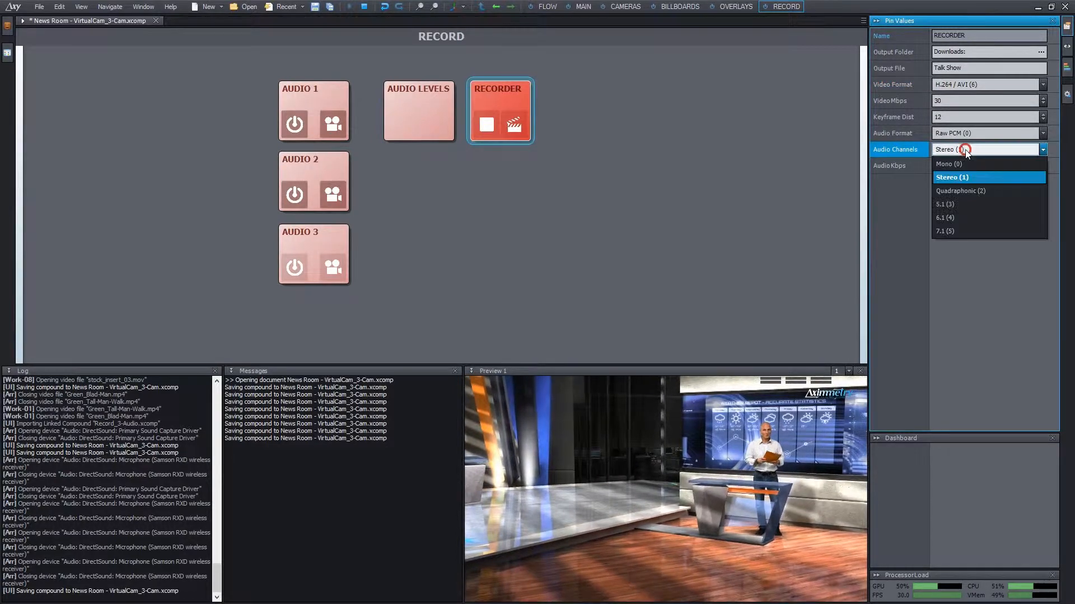
pyautogui.click(964, 162)
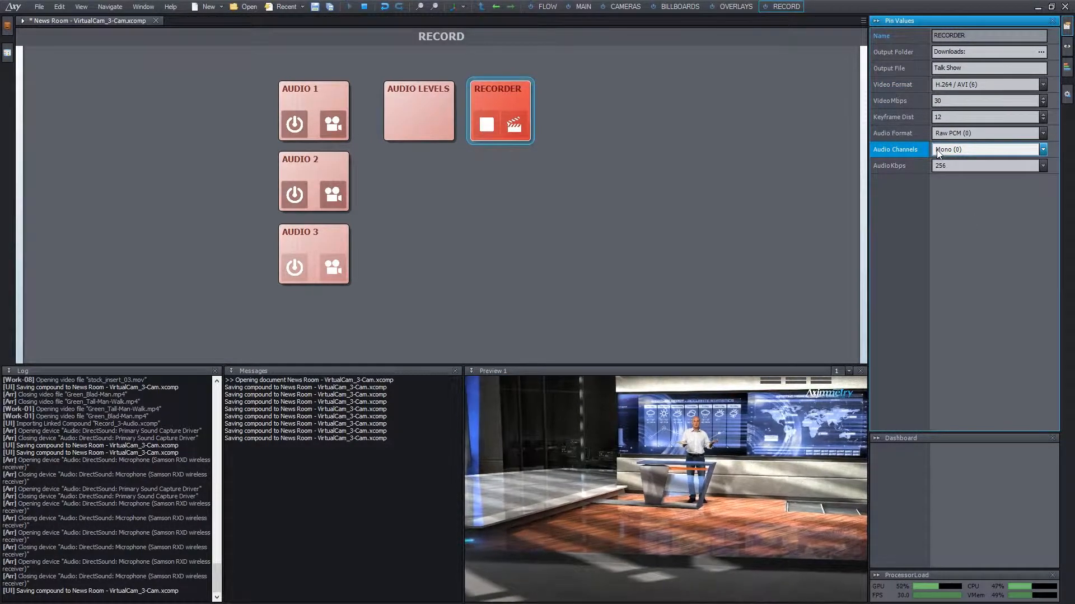
pyautogui.click(963, 84)
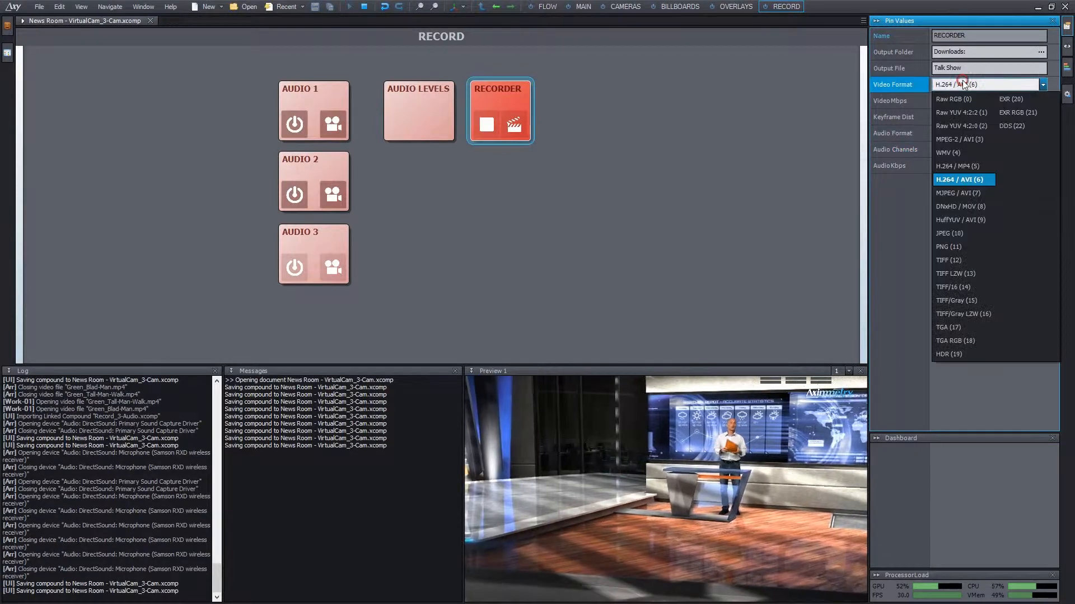
pyautogui.click(961, 207)
# Set the RECORDER's VideoMbps to 98
pyautogui.click(965, 101)
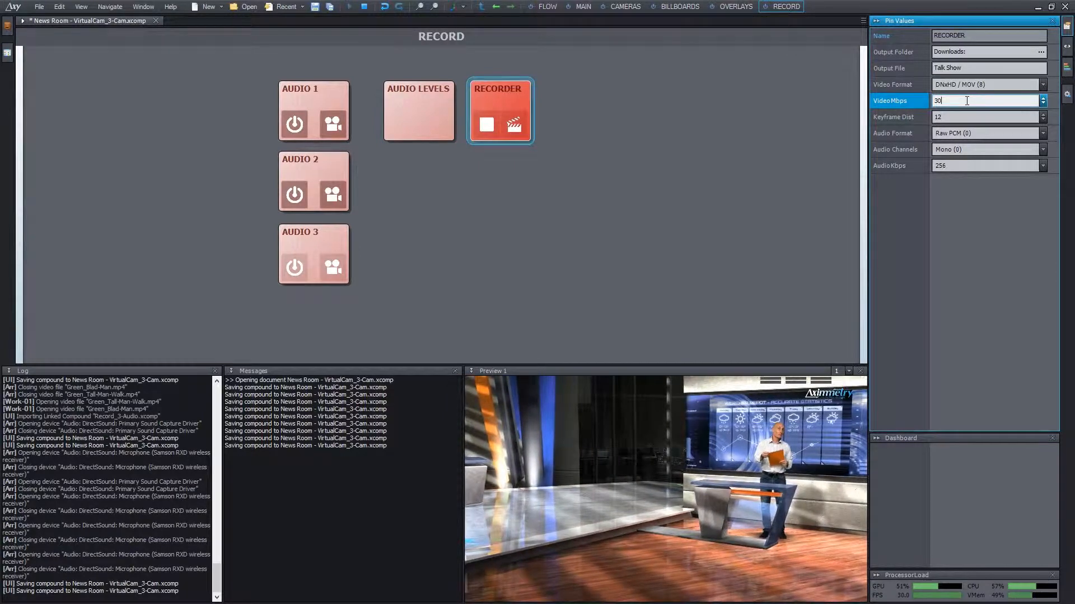
pyautogui.press('BackSpace')
pyautogui.press('BackSpace')
pyautogui.write('98')
pyautogui.press('Return')
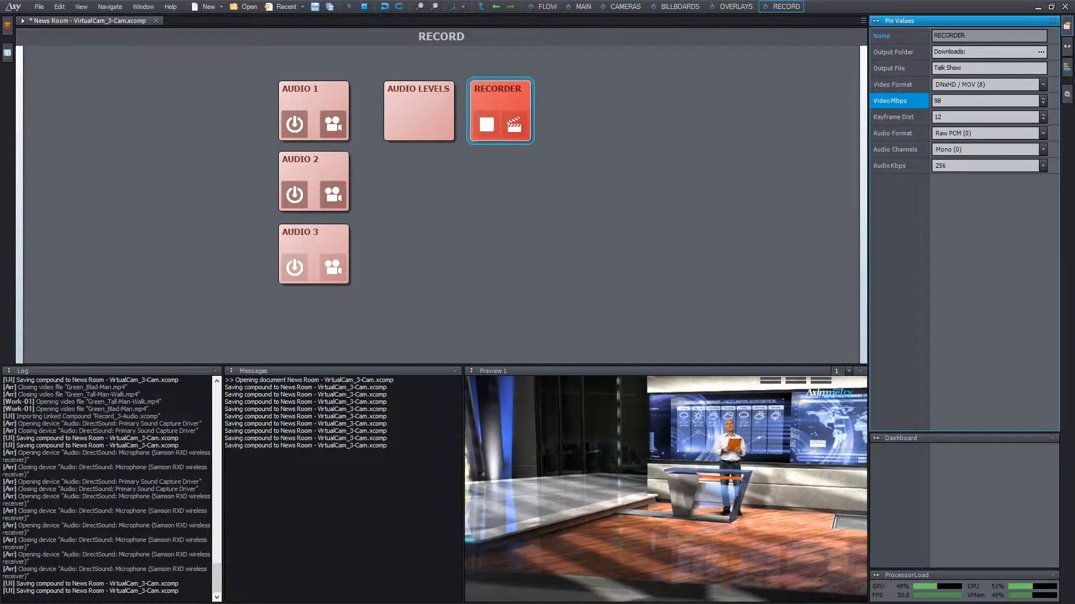
# Start and stop a test recording, and play the recorded Talk Show_0001.mov from the Downloads folder in File Explorer
pyautogui.click(515, 130)
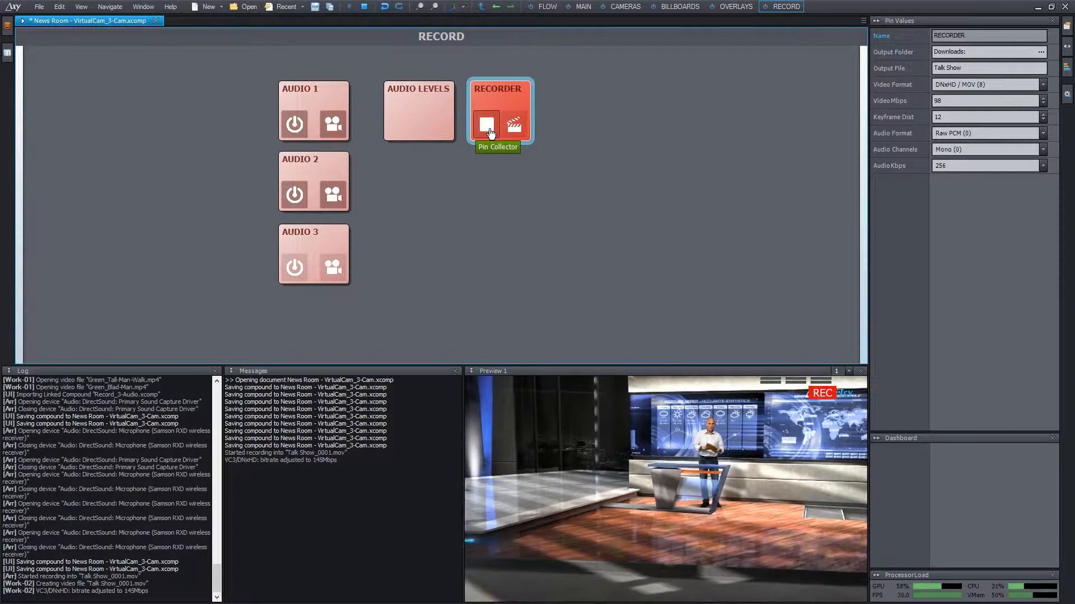
pyautogui.click(487, 125)
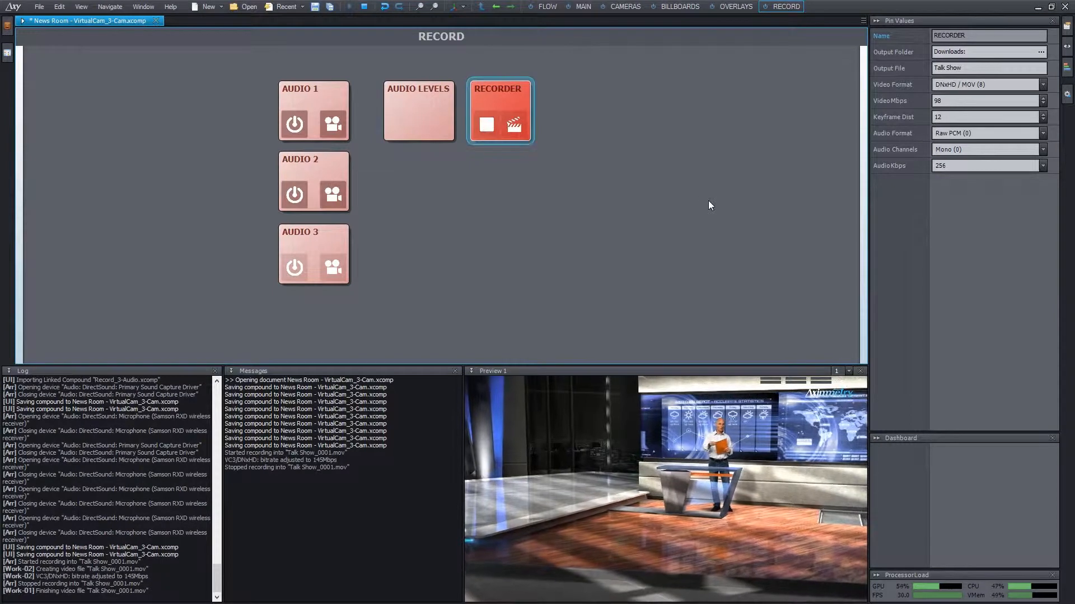
pyautogui.press('super+e')
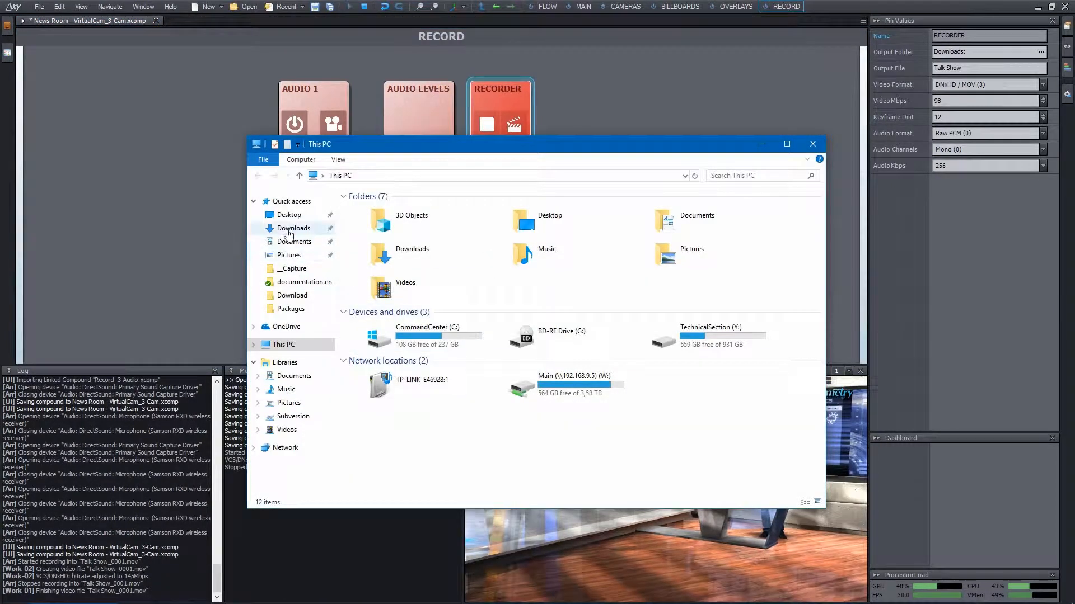
pyautogui.click(294, 228)
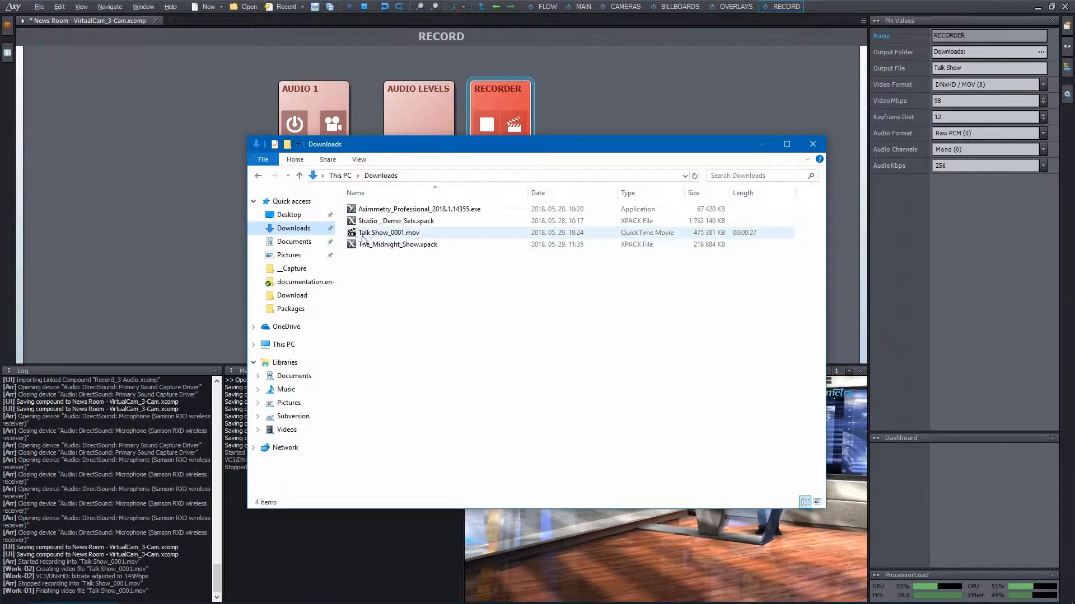
pyautogui.doubleClick(399, 233)
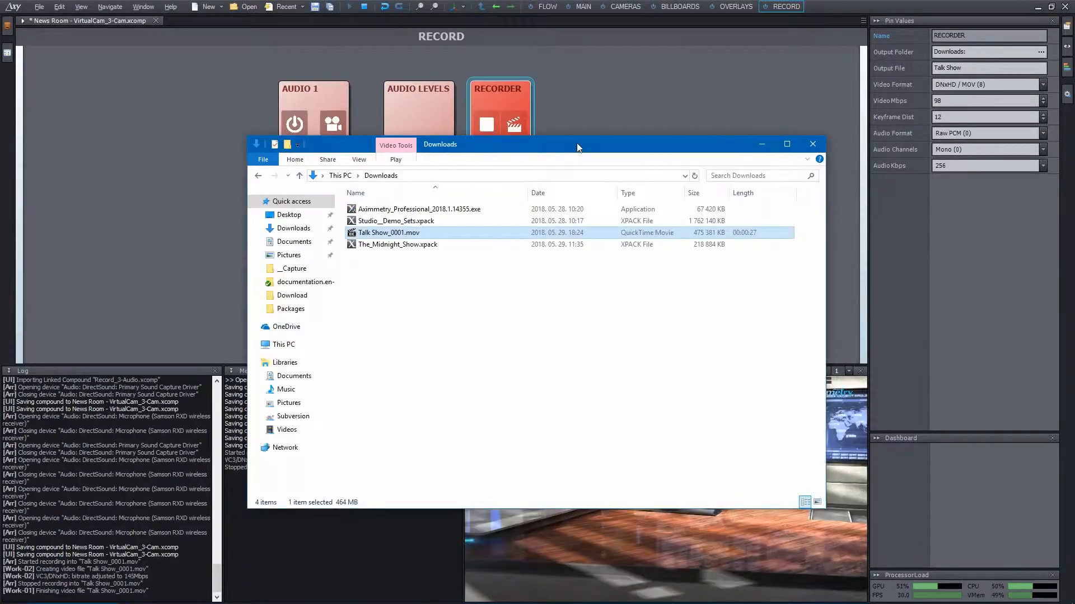
pyautogui.click(825, 5)
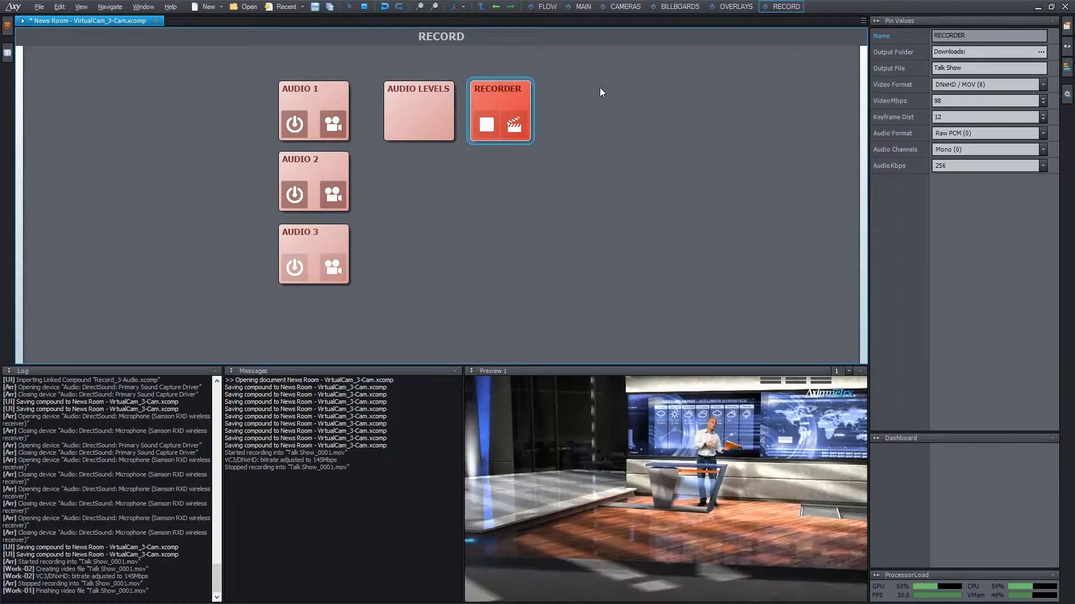
# Add both the AUDIO LEVELS and RECORDER panels from the RECORD board to the MAIN control board
pyautogui.moveTo(388, 57); pyautogui.dragTo(571, 170)
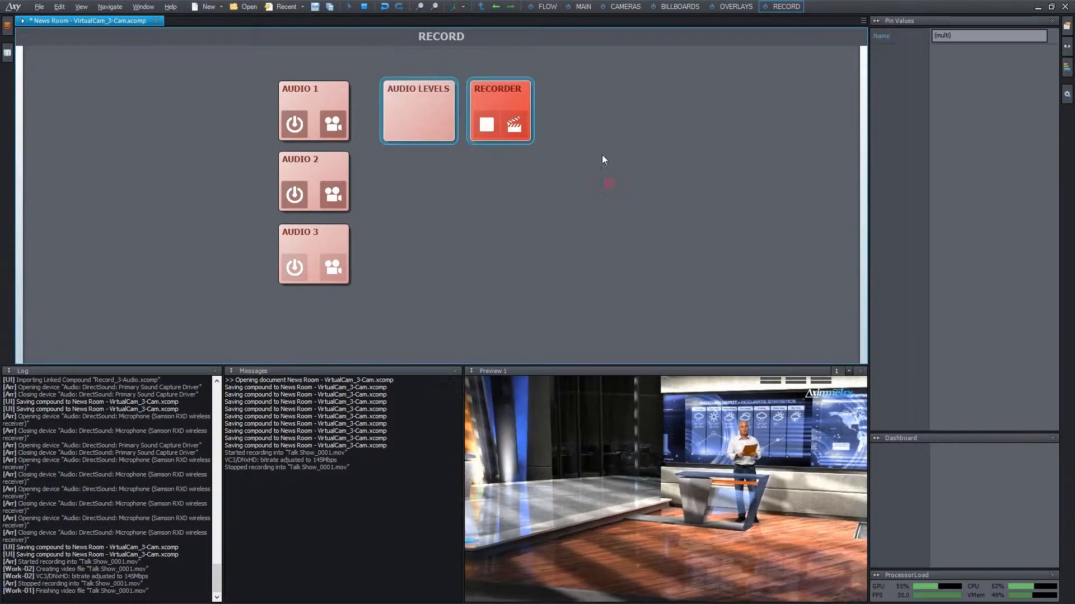
pyautogui.rightClick(522, 98)
pyautogui.moveTo(564, 151)
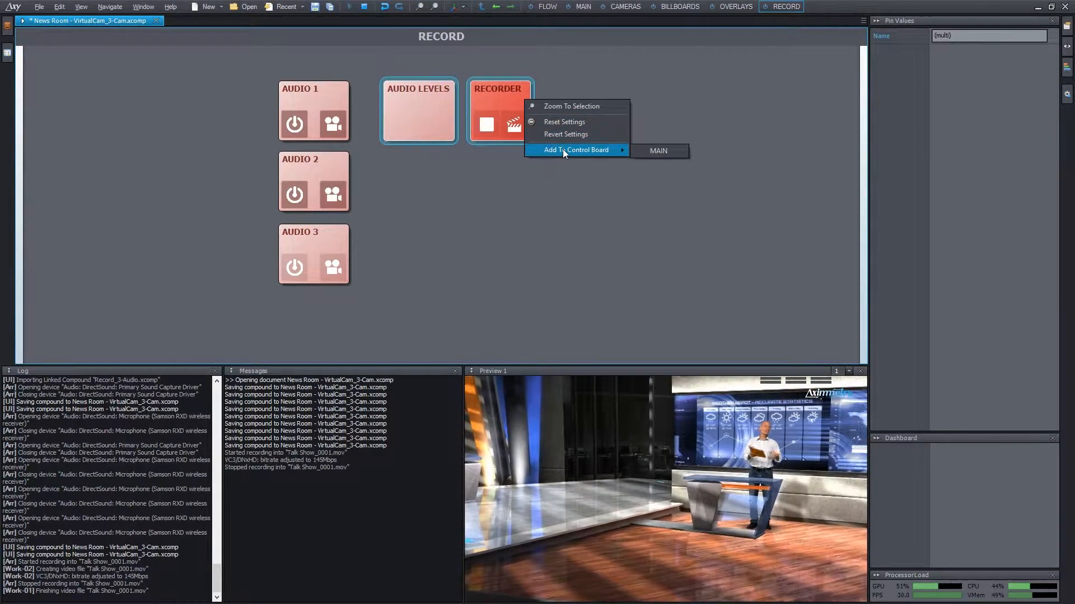
pyautogui.click(659, 151)
# On the MAIN board, move the AUDIO LEVELS and RECORDER panels beside INSERTS, just above LIGHTING CONDITIONS
pyautogui.click(582, 7)
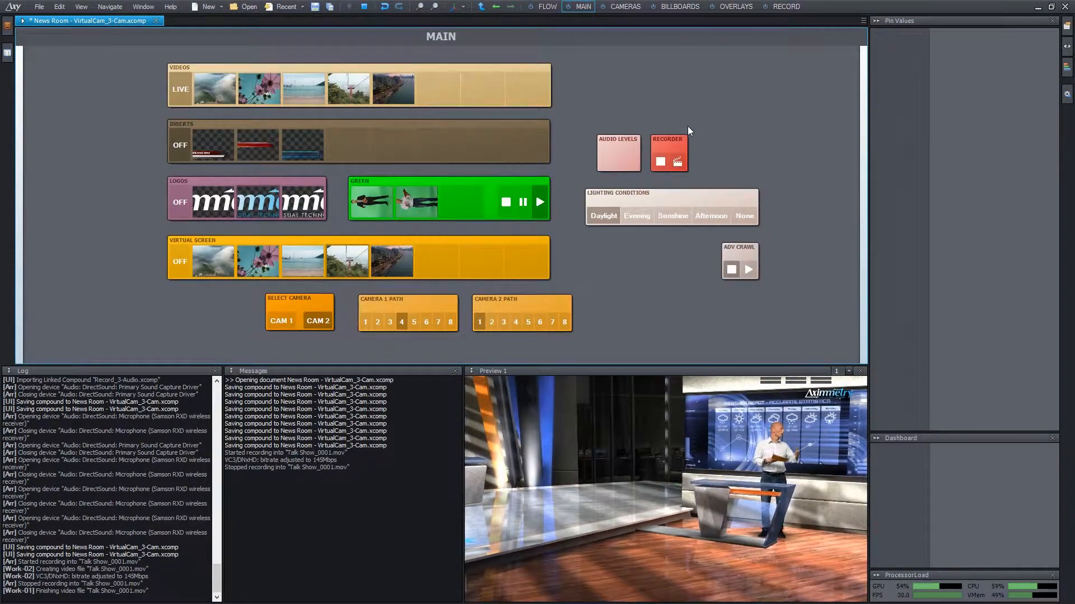
pyautogui.moveTo(592, 123); pyautogui.dragTo(645, 126)
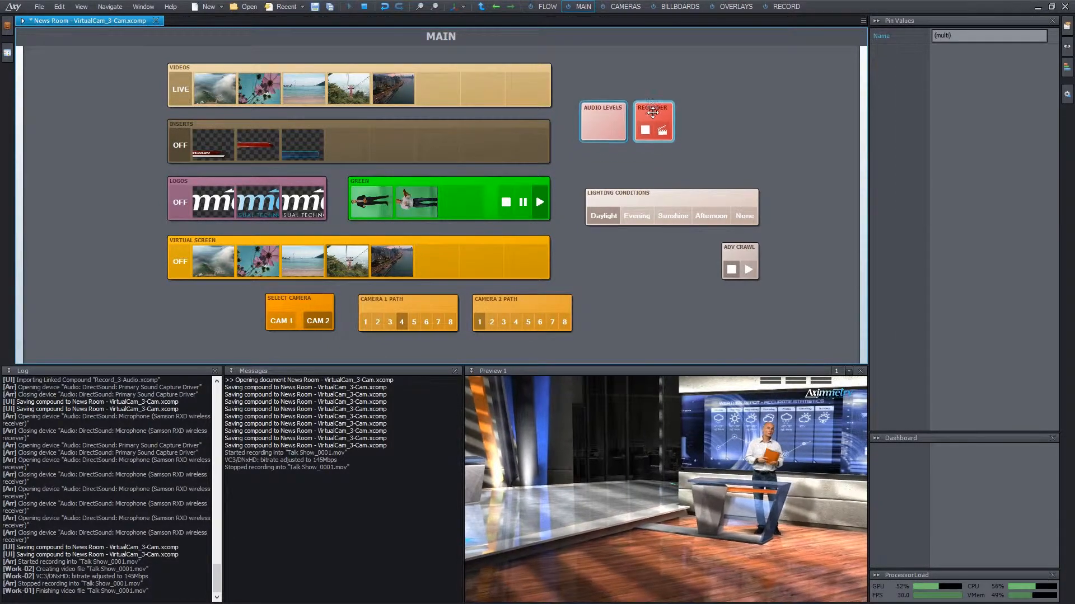
pyautogui.click(660, 100)
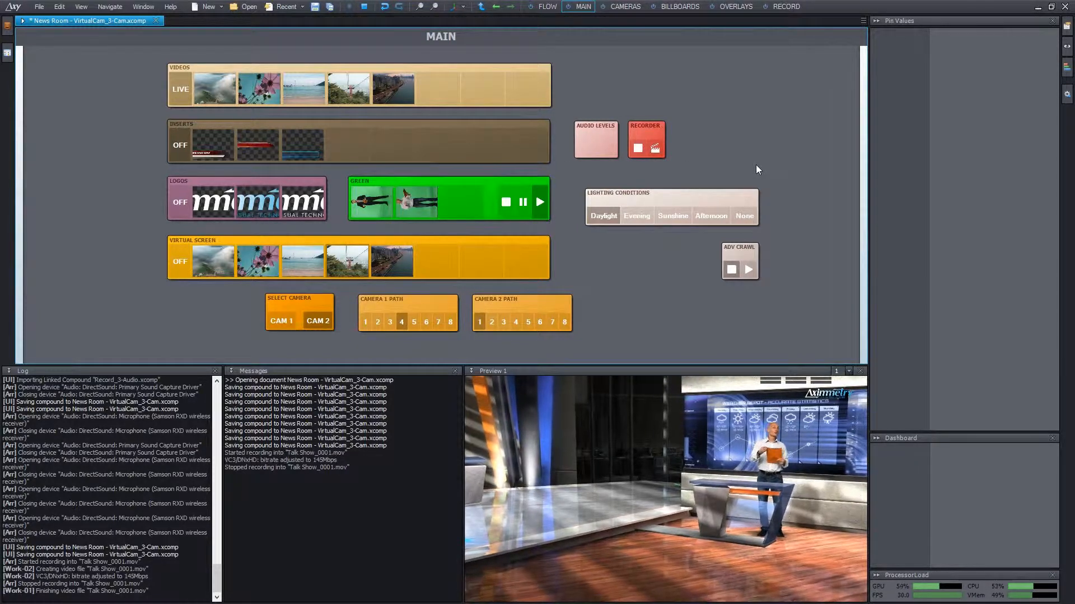
# Save the News Room project and open the Overlays_Vid_Ins_Logo_Crawl_Green compound in the flow editor
pyautogui.hotkey('ctrl', 's')
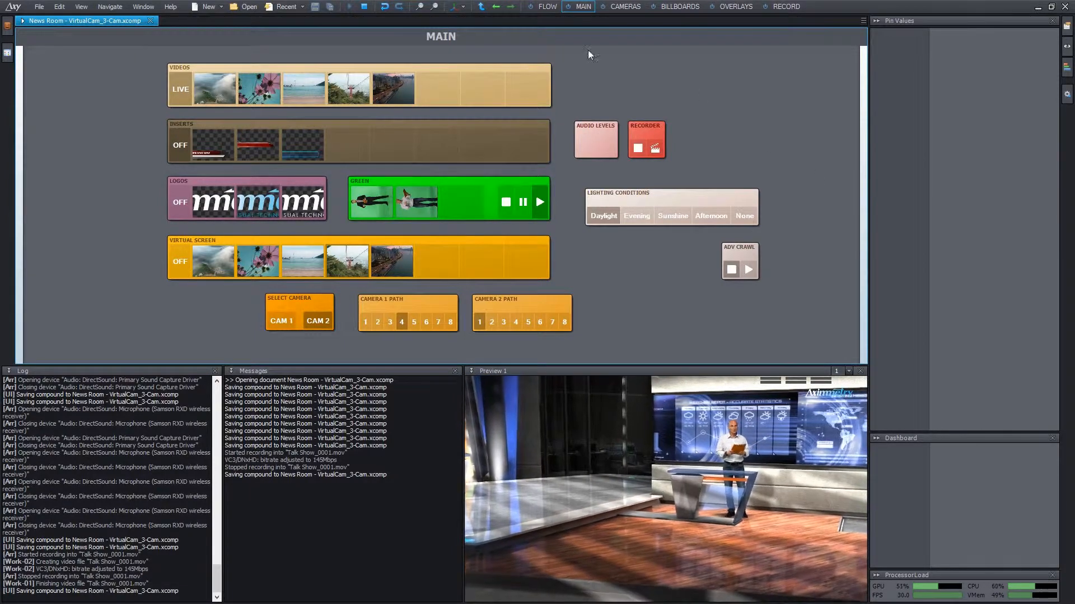
pyautogui.click(545, 6)
pyautogui.scroll(-1, 394, 196)
pyautogui.moveTo(129, 203); pyautogui.dragTo(387, 236, button='middle')
pyautogui.scroll(1, 420, 190)
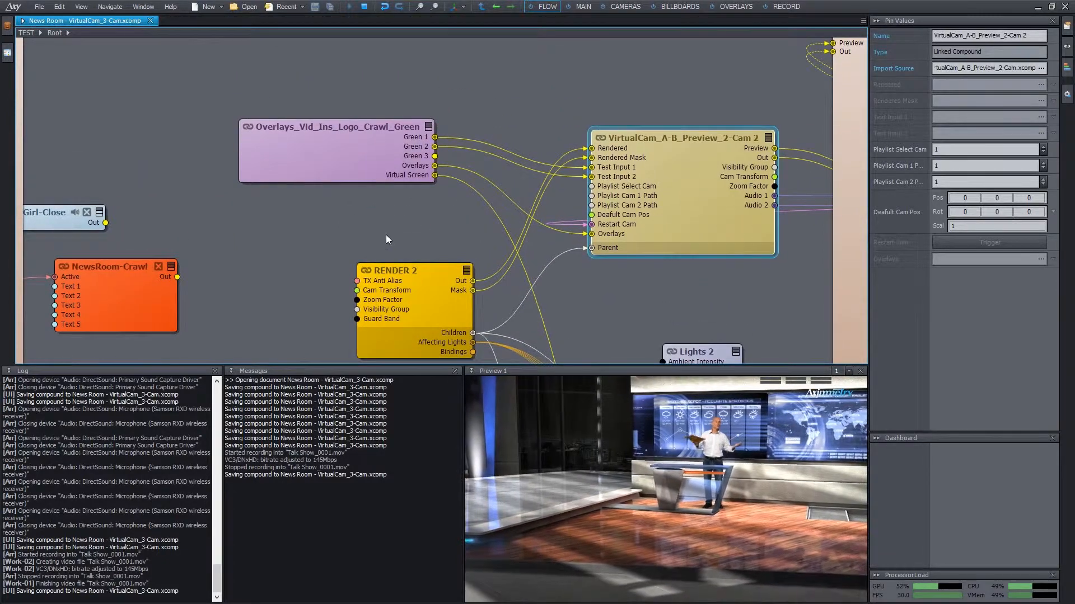
pyautogui.doubleClick(330, 150)
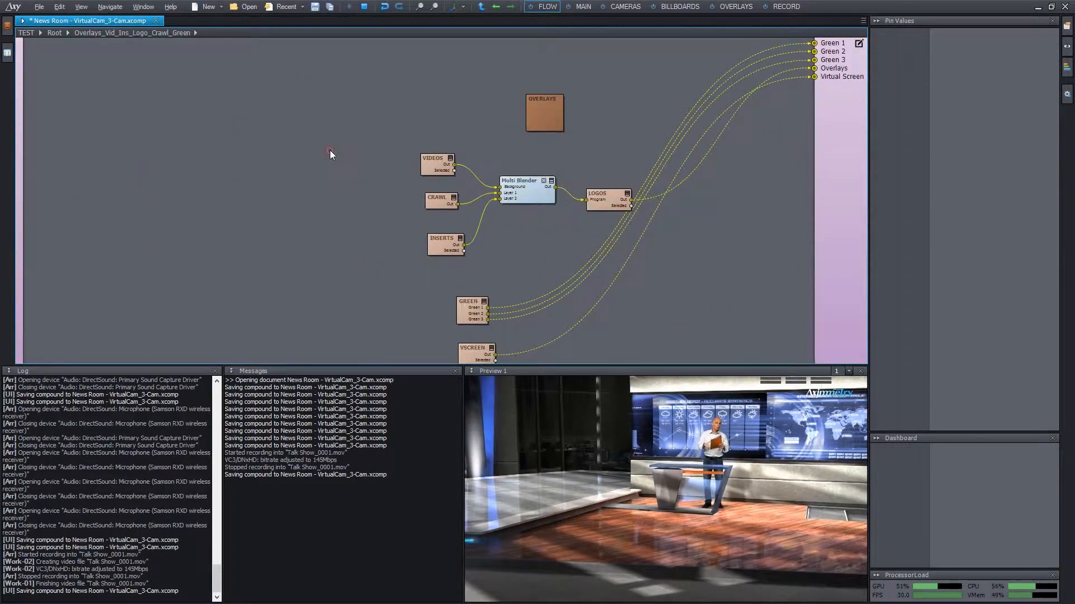
# Examine the video players and Switch Video wiring inside the VIDEOS compound, and return to the parent compound to review its module connections
pyautogui.scroll(-2, 331, 150)
pyautogui.moveTo(331, 149); pyautogui.dragTo(415, 103, button='middle')
pyautogui.scroll(2, 268, 160)
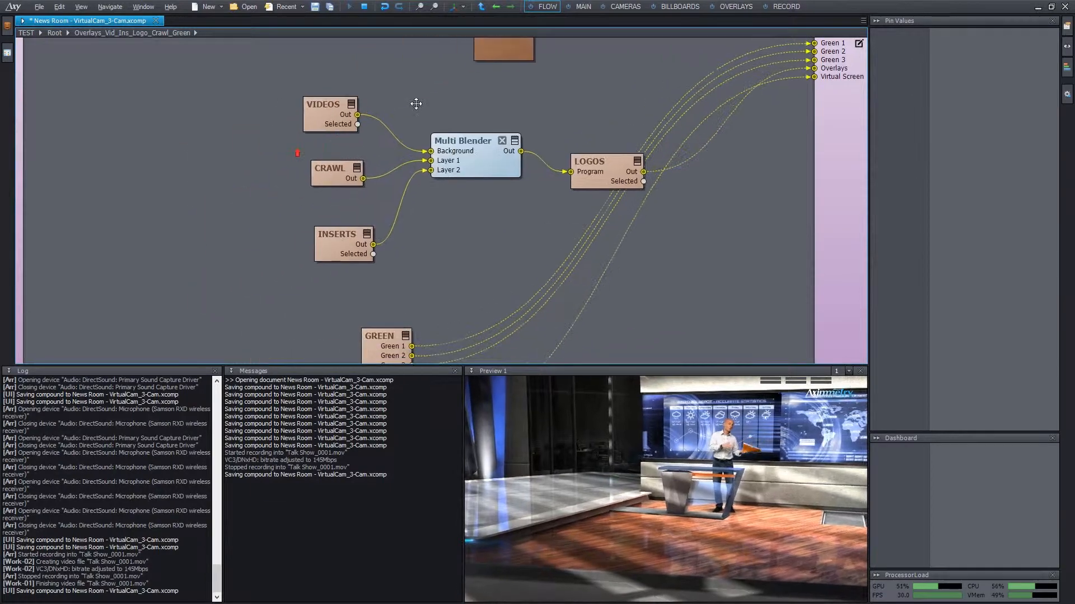
pyautogui.doubleClick(329, 106)
pyautogui.scroll(-2, 370, 105)
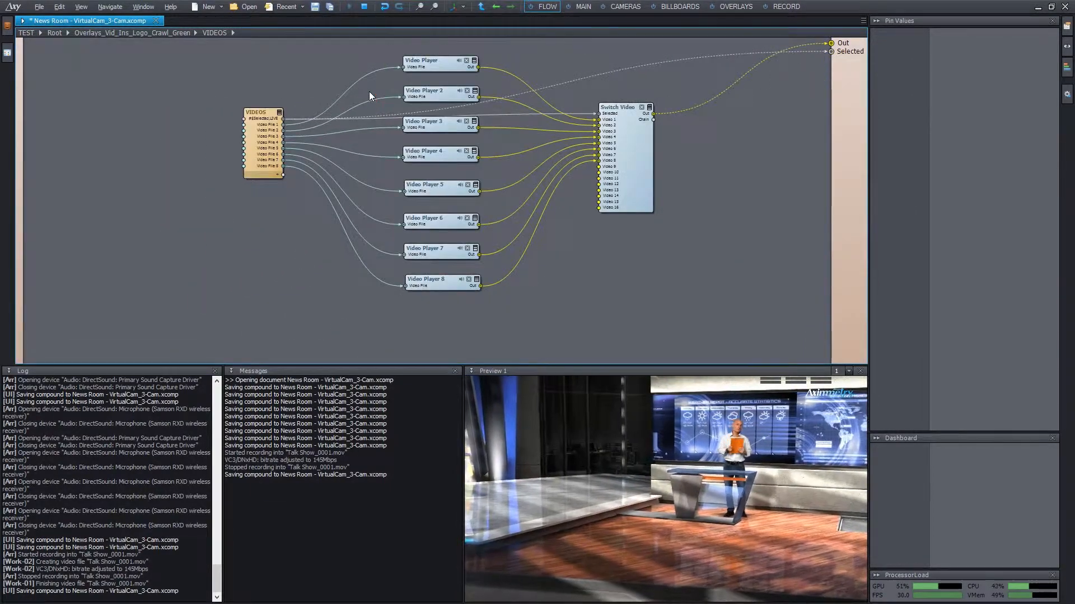
pyautogui.doubleClick(369, 94)
pyautogui.moveTo(406, 140); pyautogui.dragTo(342, 74, button='middle')
pyautogui.scroll(-2, 342, 75)
pyautogui.moveTo(451, 193); pyautogui.dragTo(368, 169, button='middle')
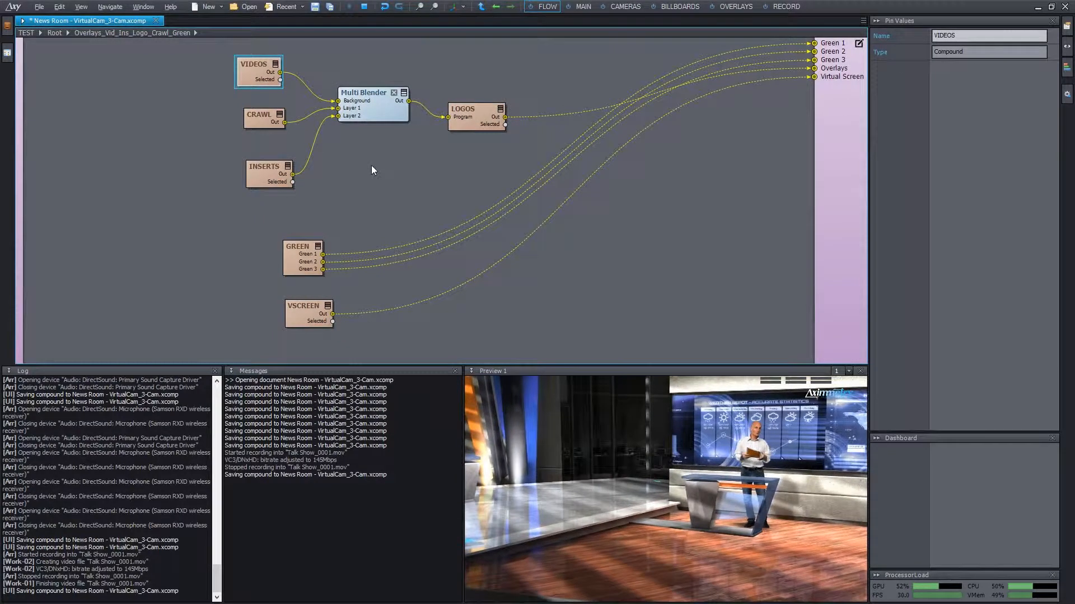